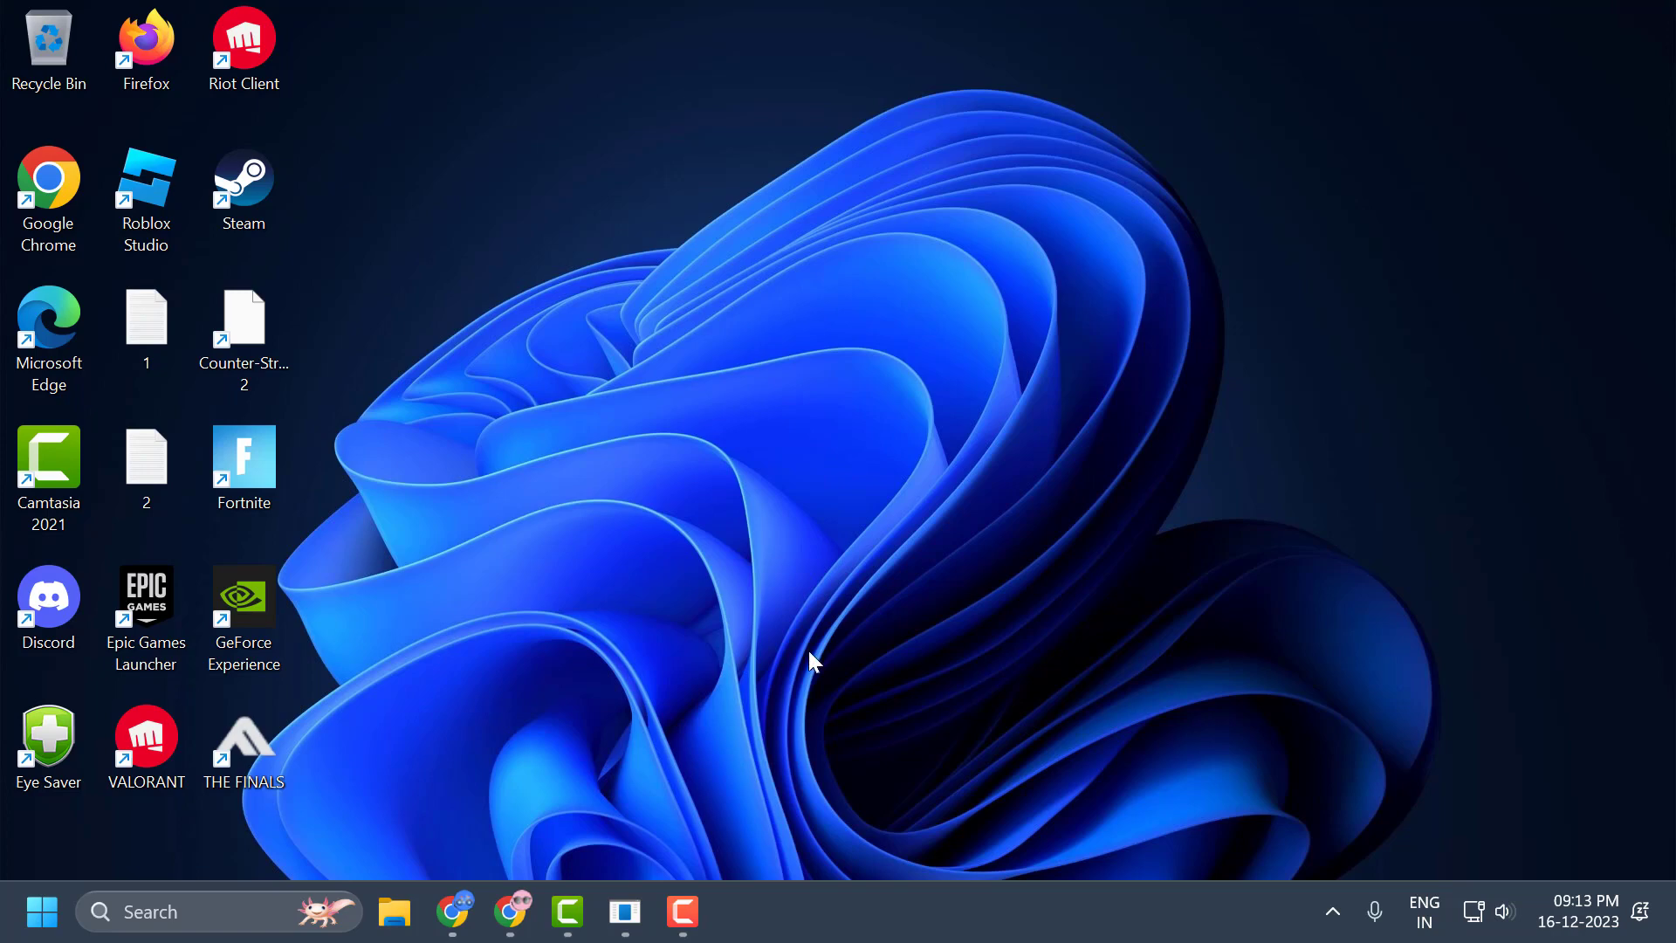
- From the Steam library, open THE FINALS' install folder (steamapps\common\The Finals) in File Explorer
left_click(625, 912)
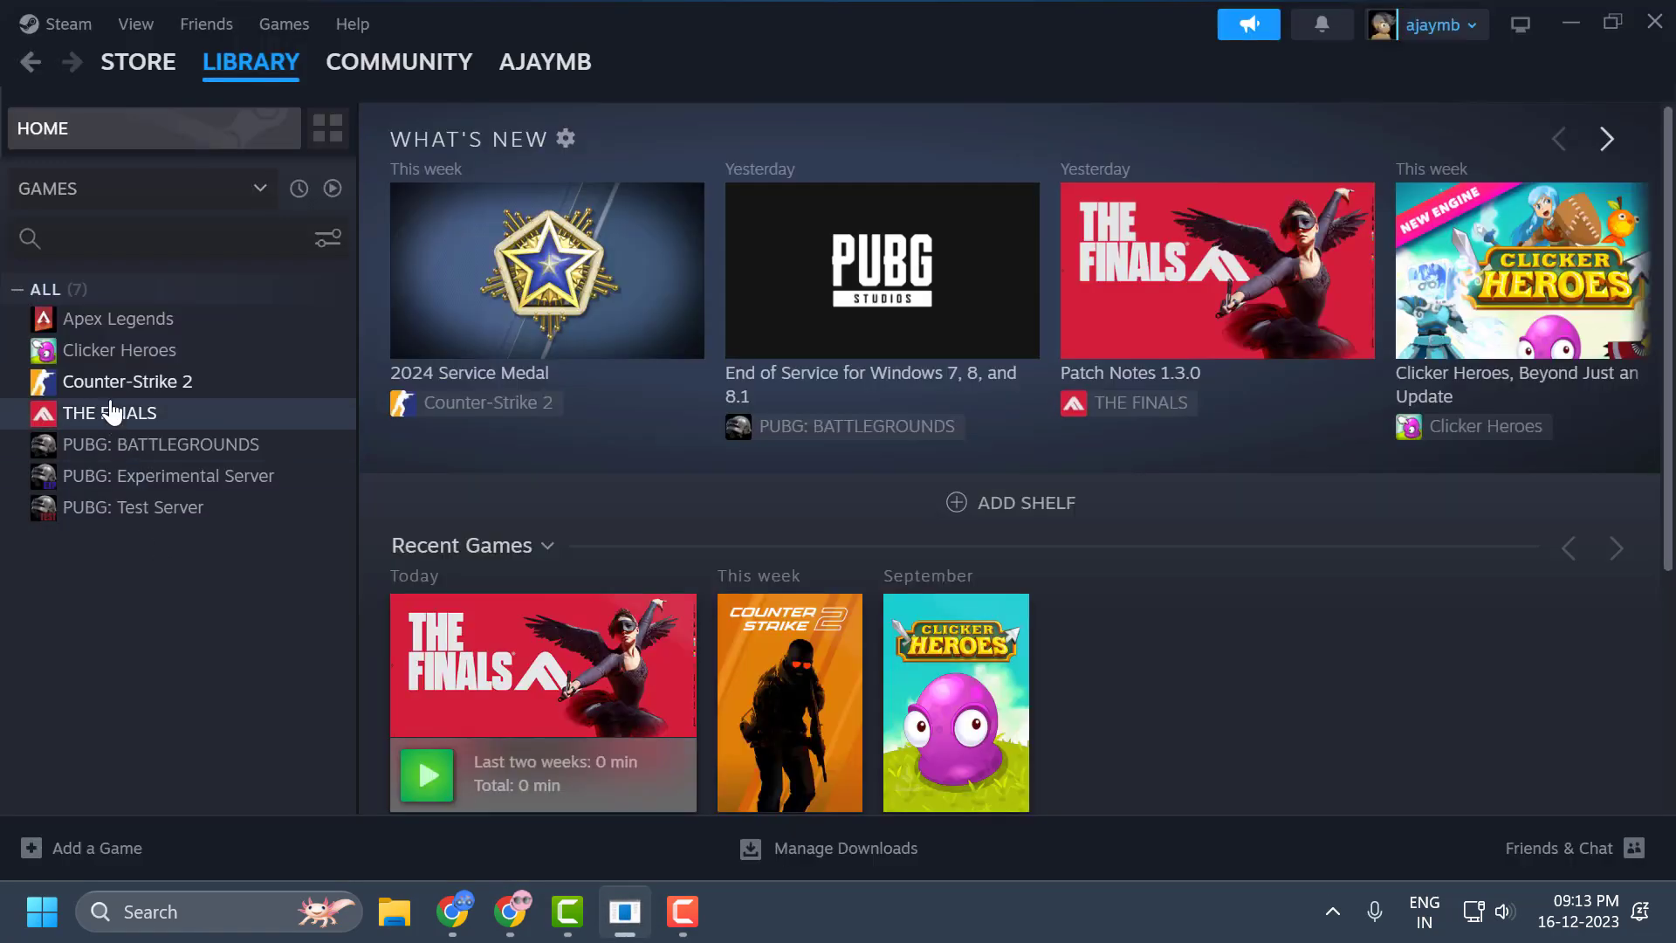
right_click(111, 424)
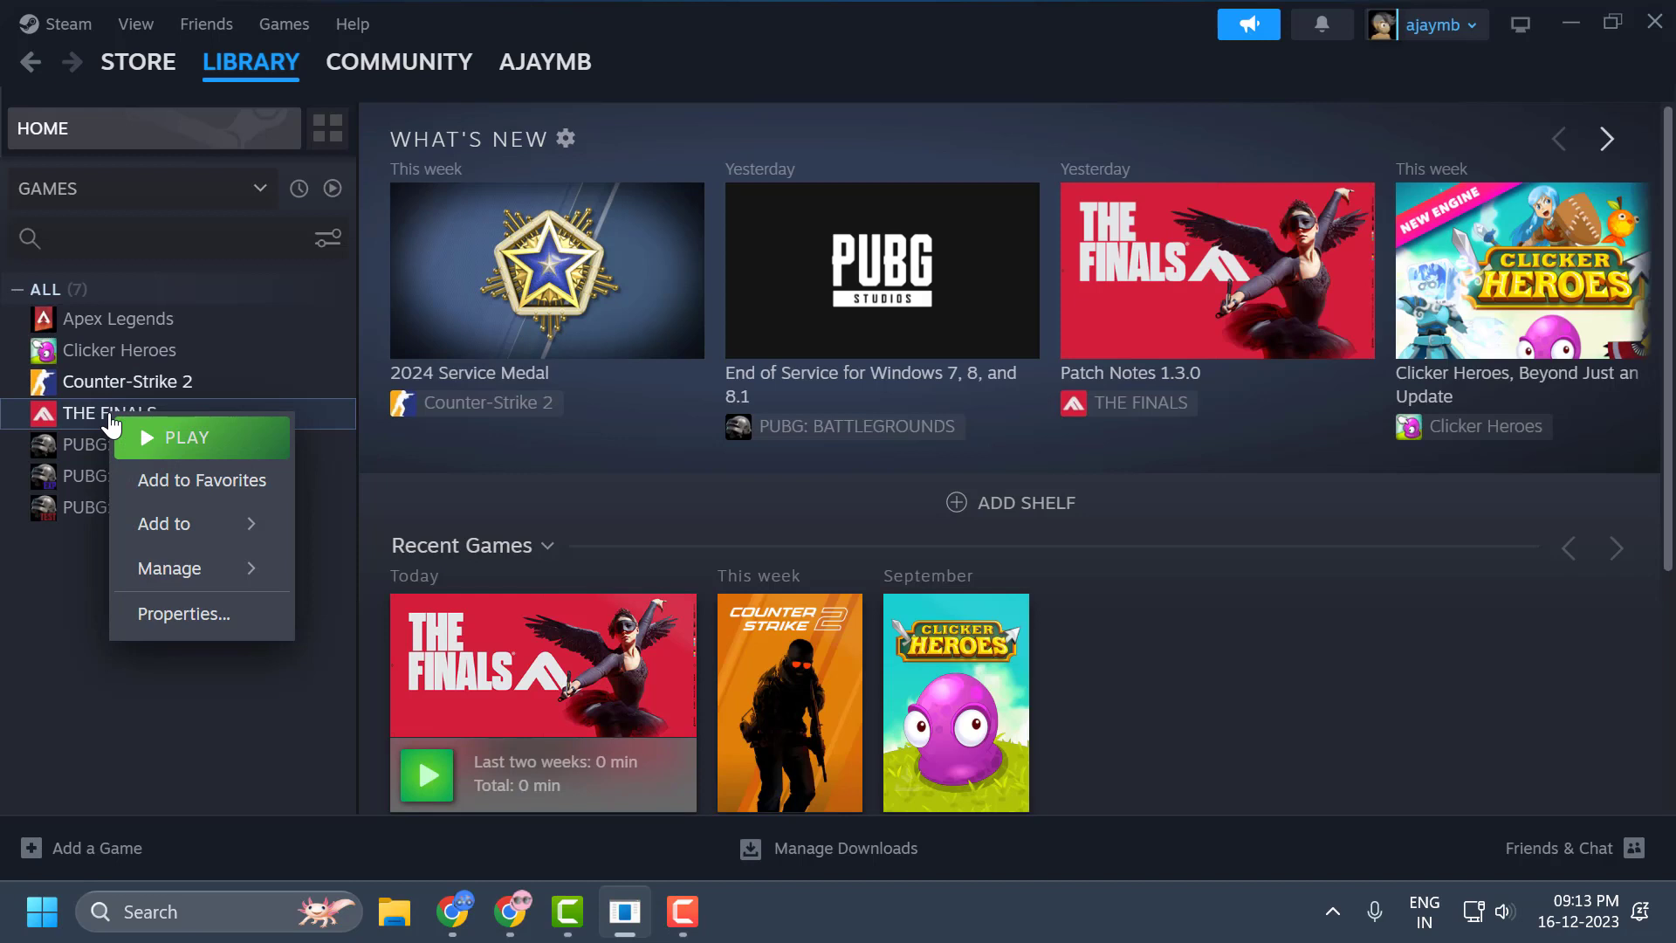
mouse_move(209, 576)
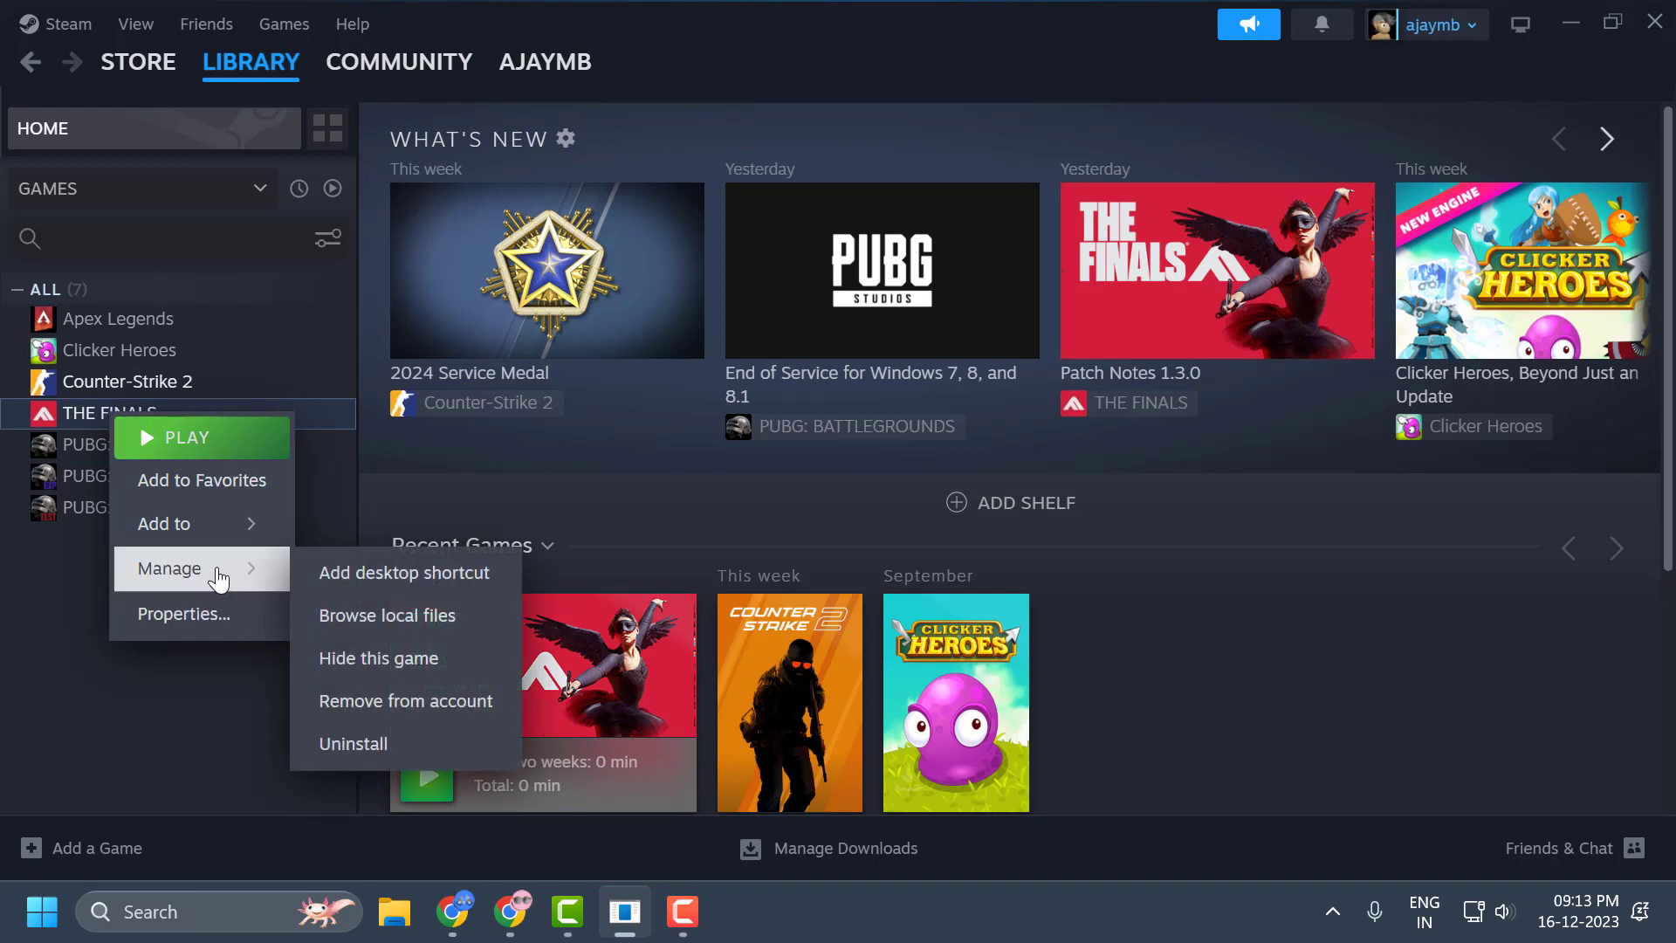
left_click(366, 618)
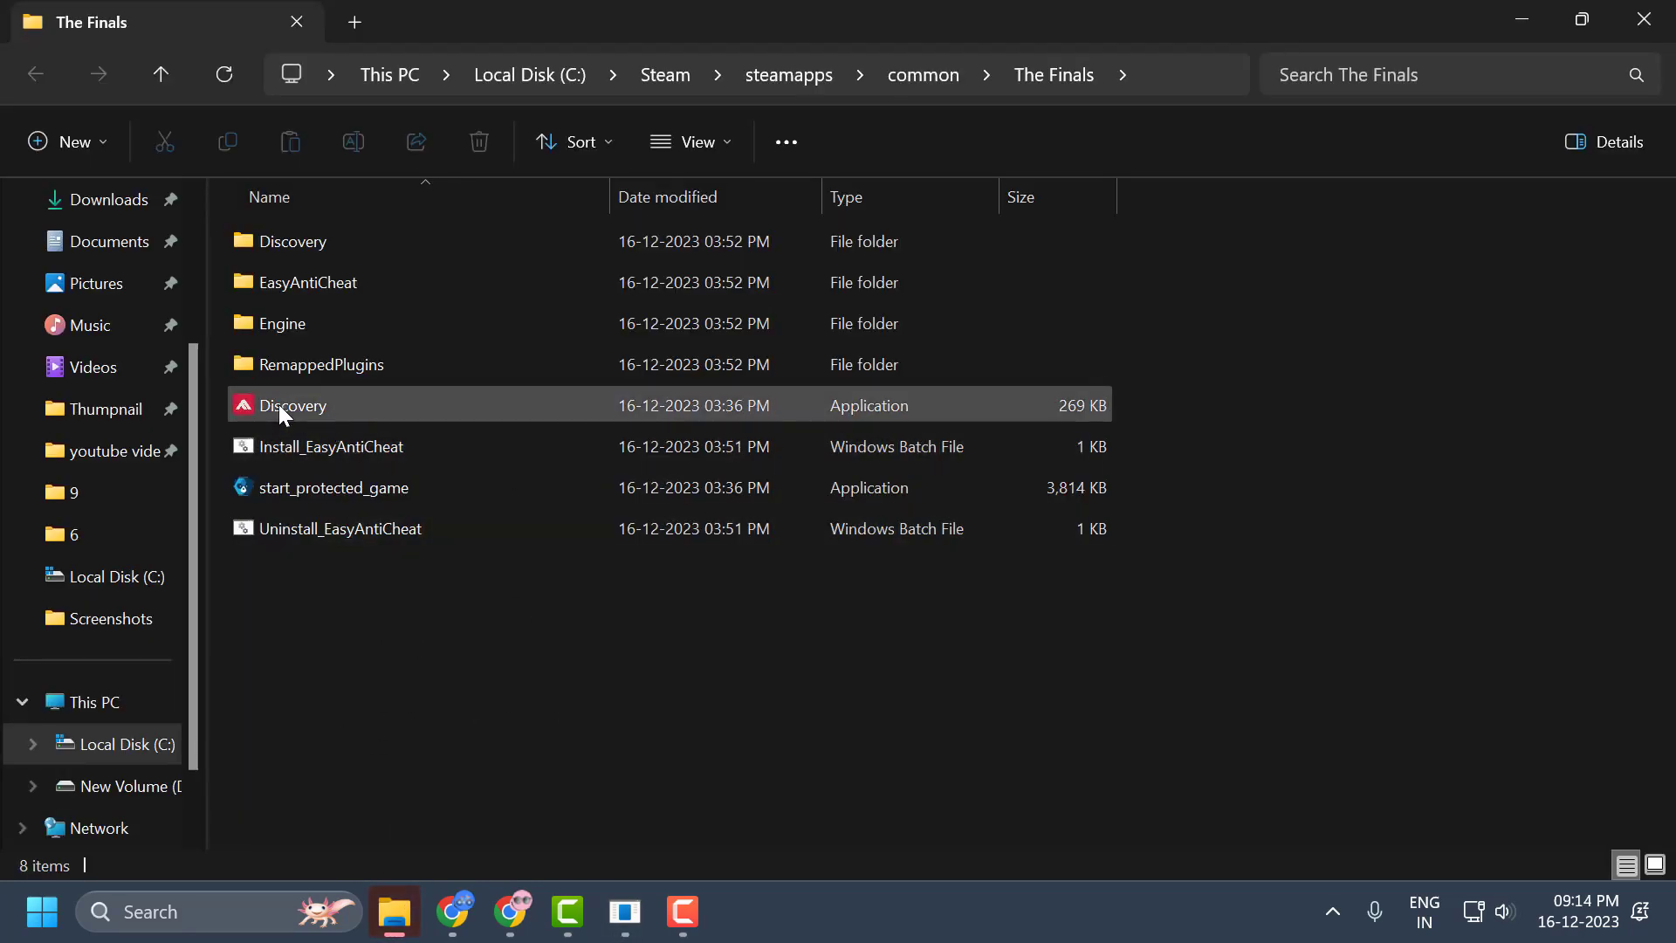
- Disable full-screen optimisations in Discovery.exe's Compatibility properties, apply, and close the game folder
left_click(279, 405)
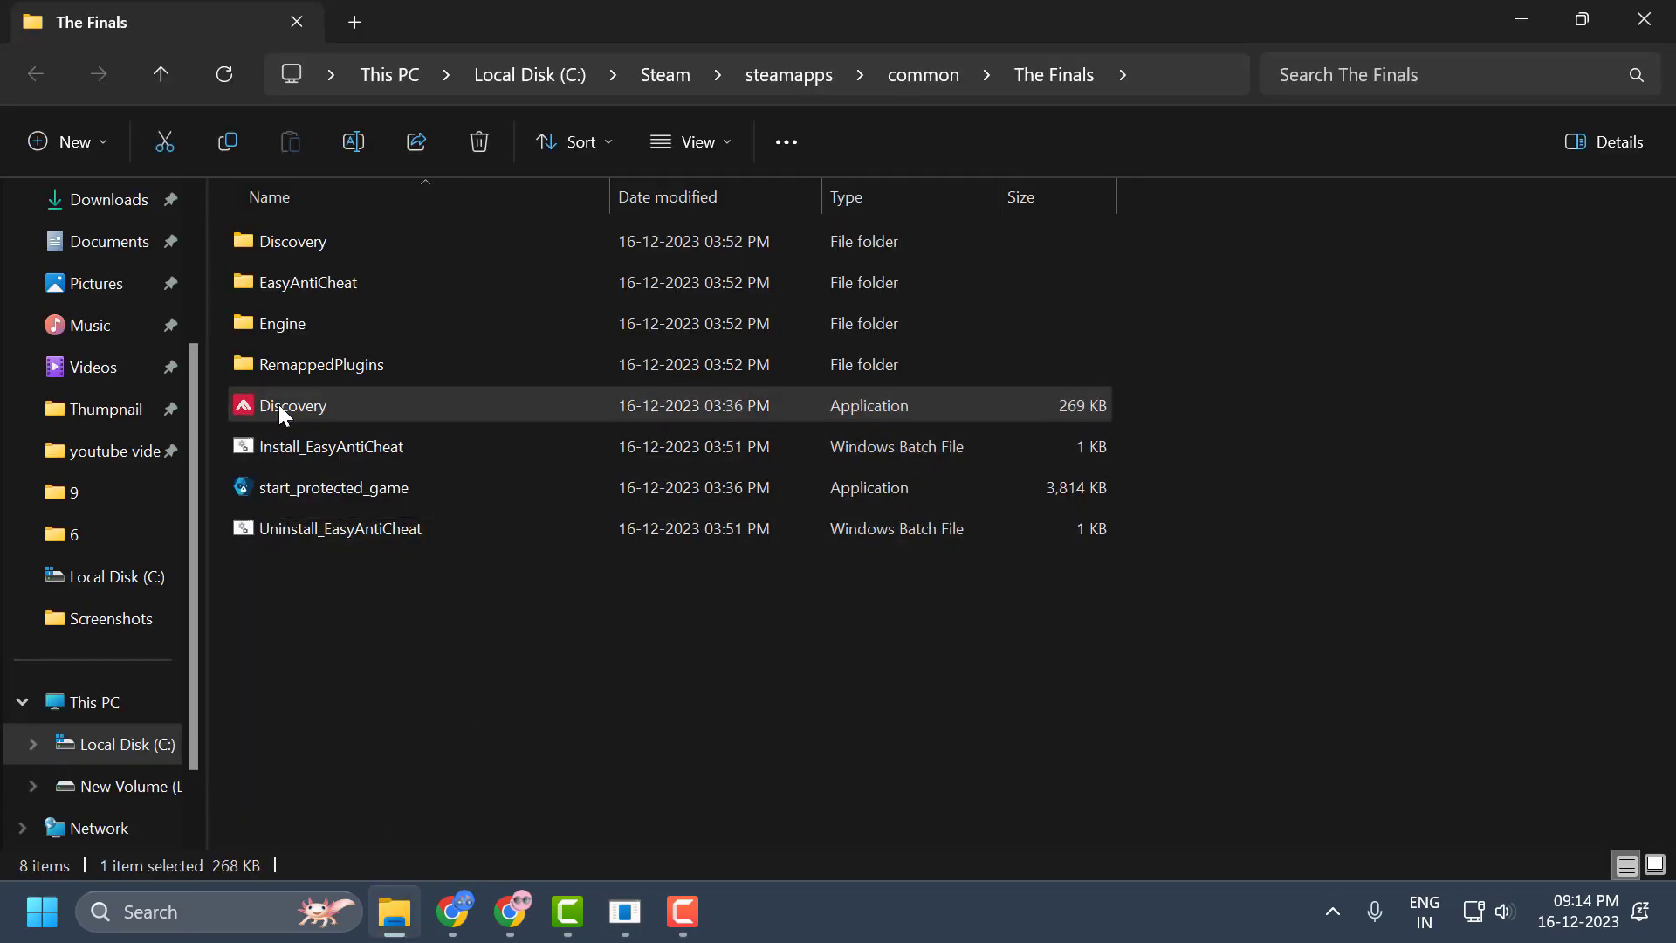
right_click(279, 405)
left_click(442, 719)
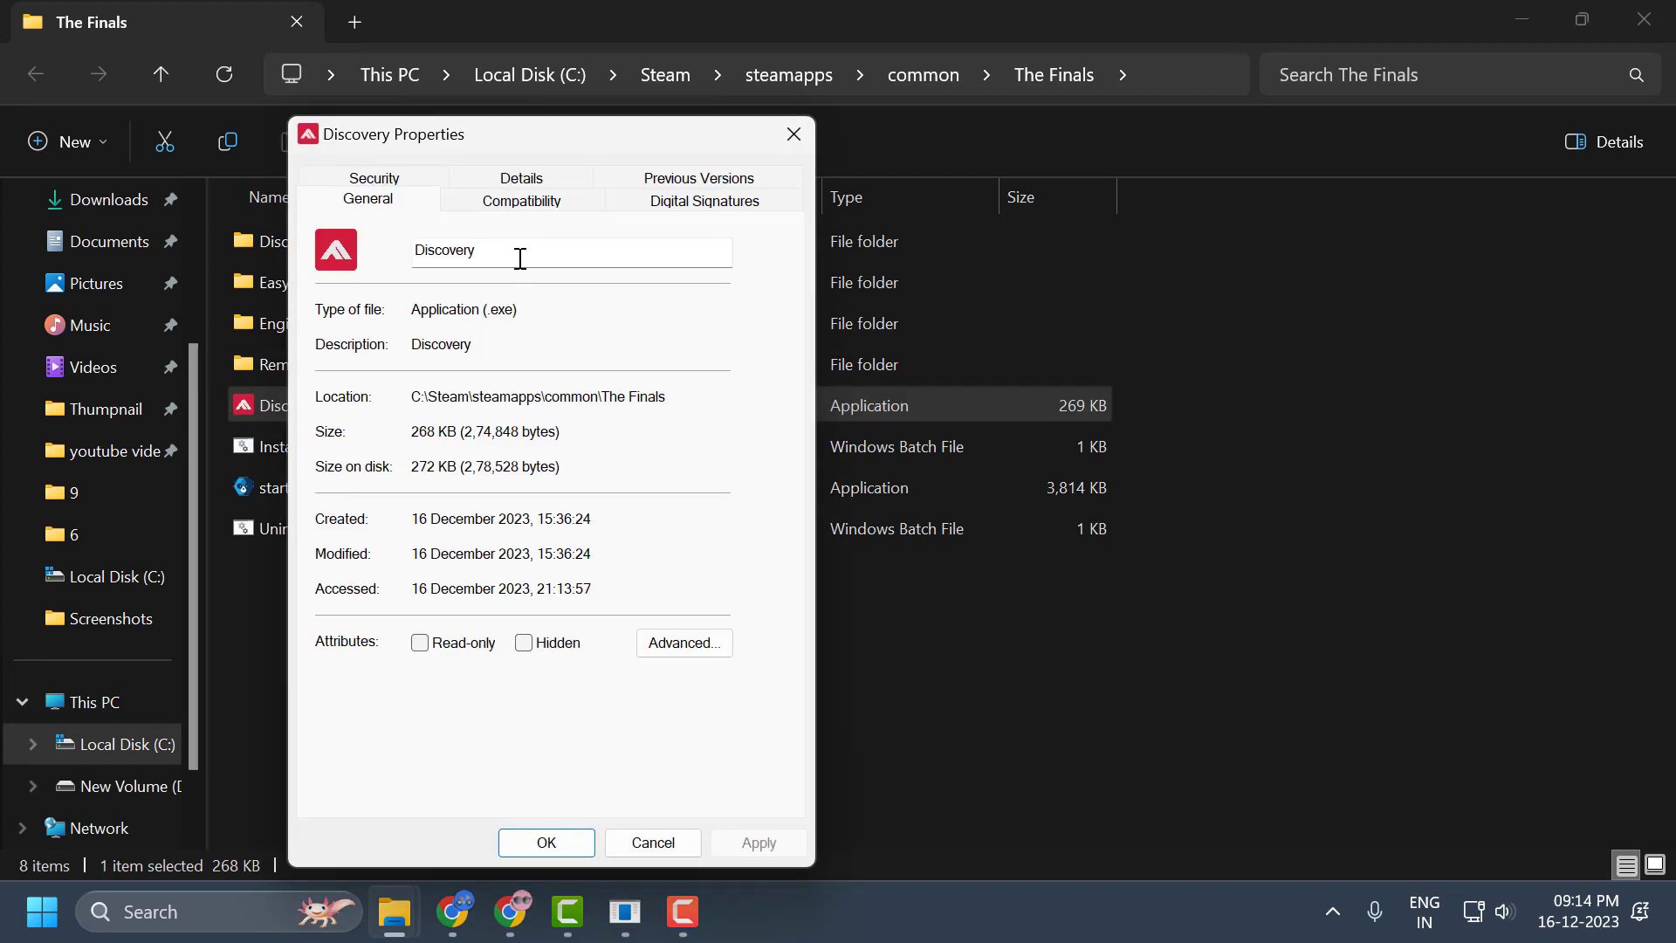
left_click(573, 201)
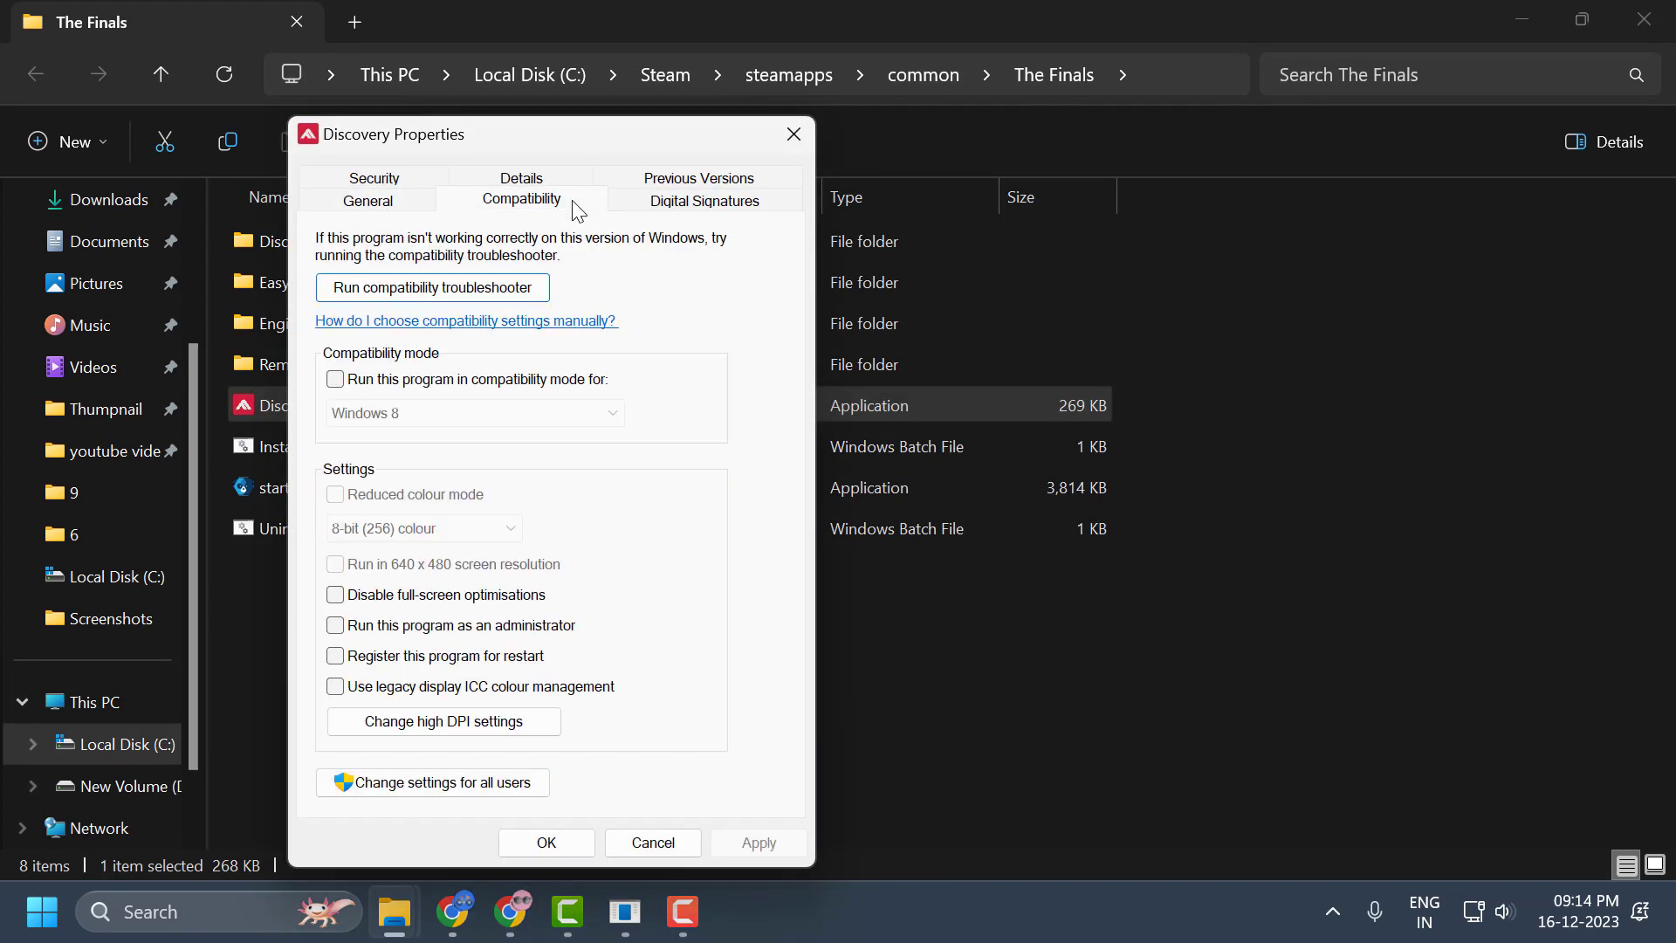
left_click(337, 597)
left_click(756, 842)
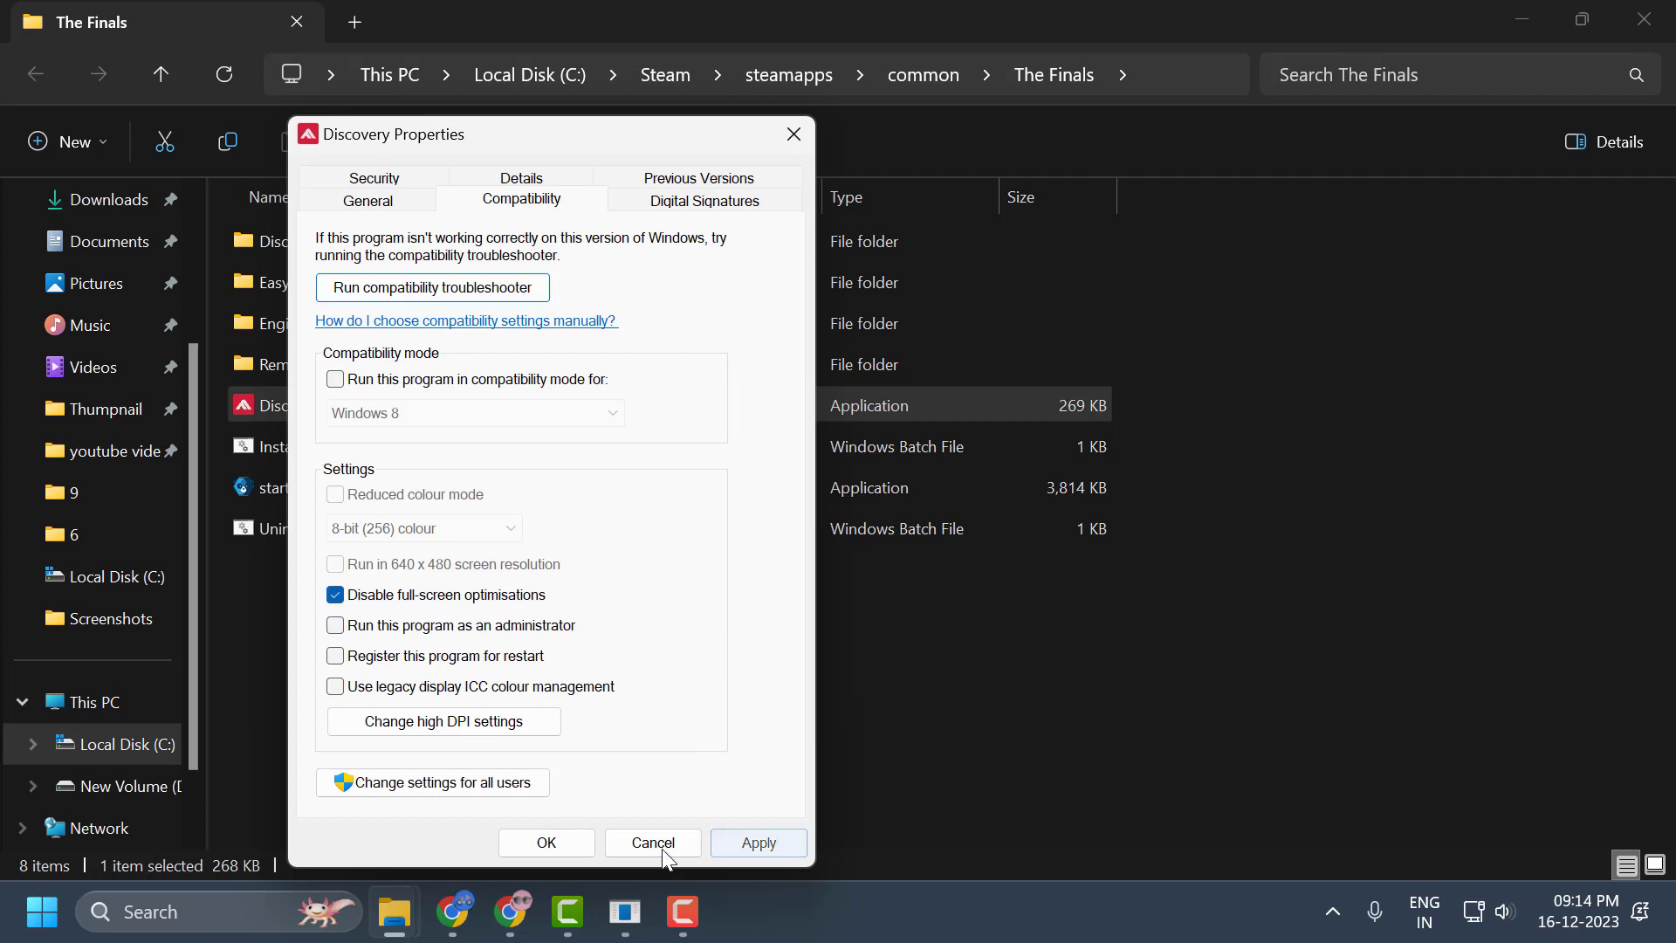
left_click(547, 843)
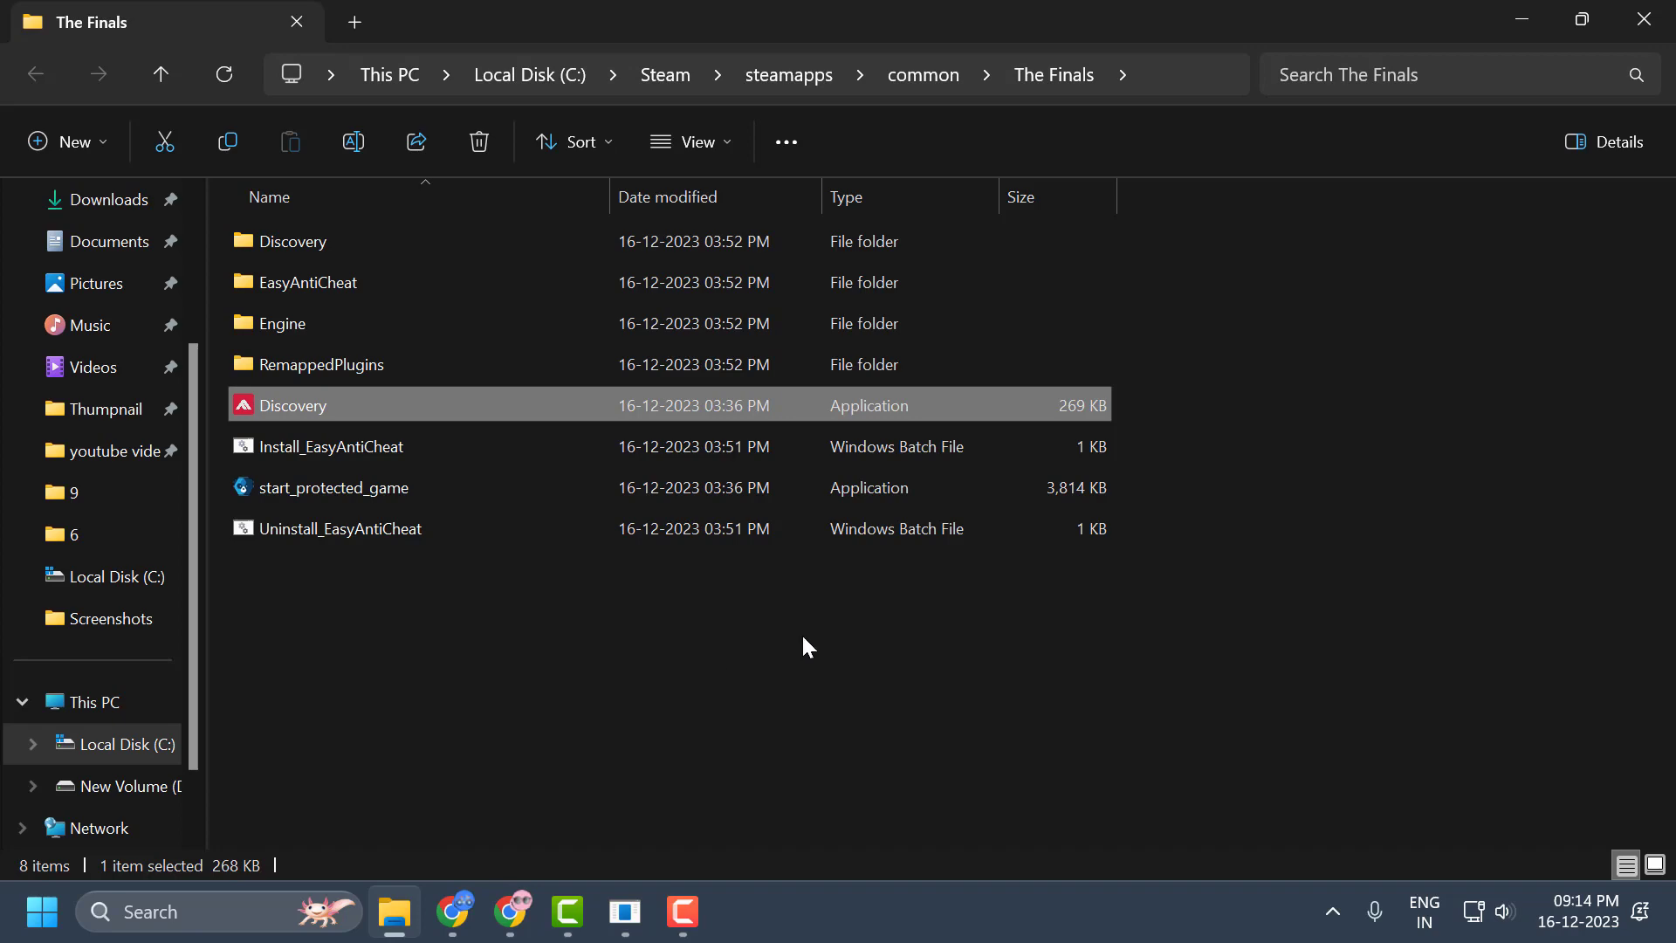
left_click(1644, 19)
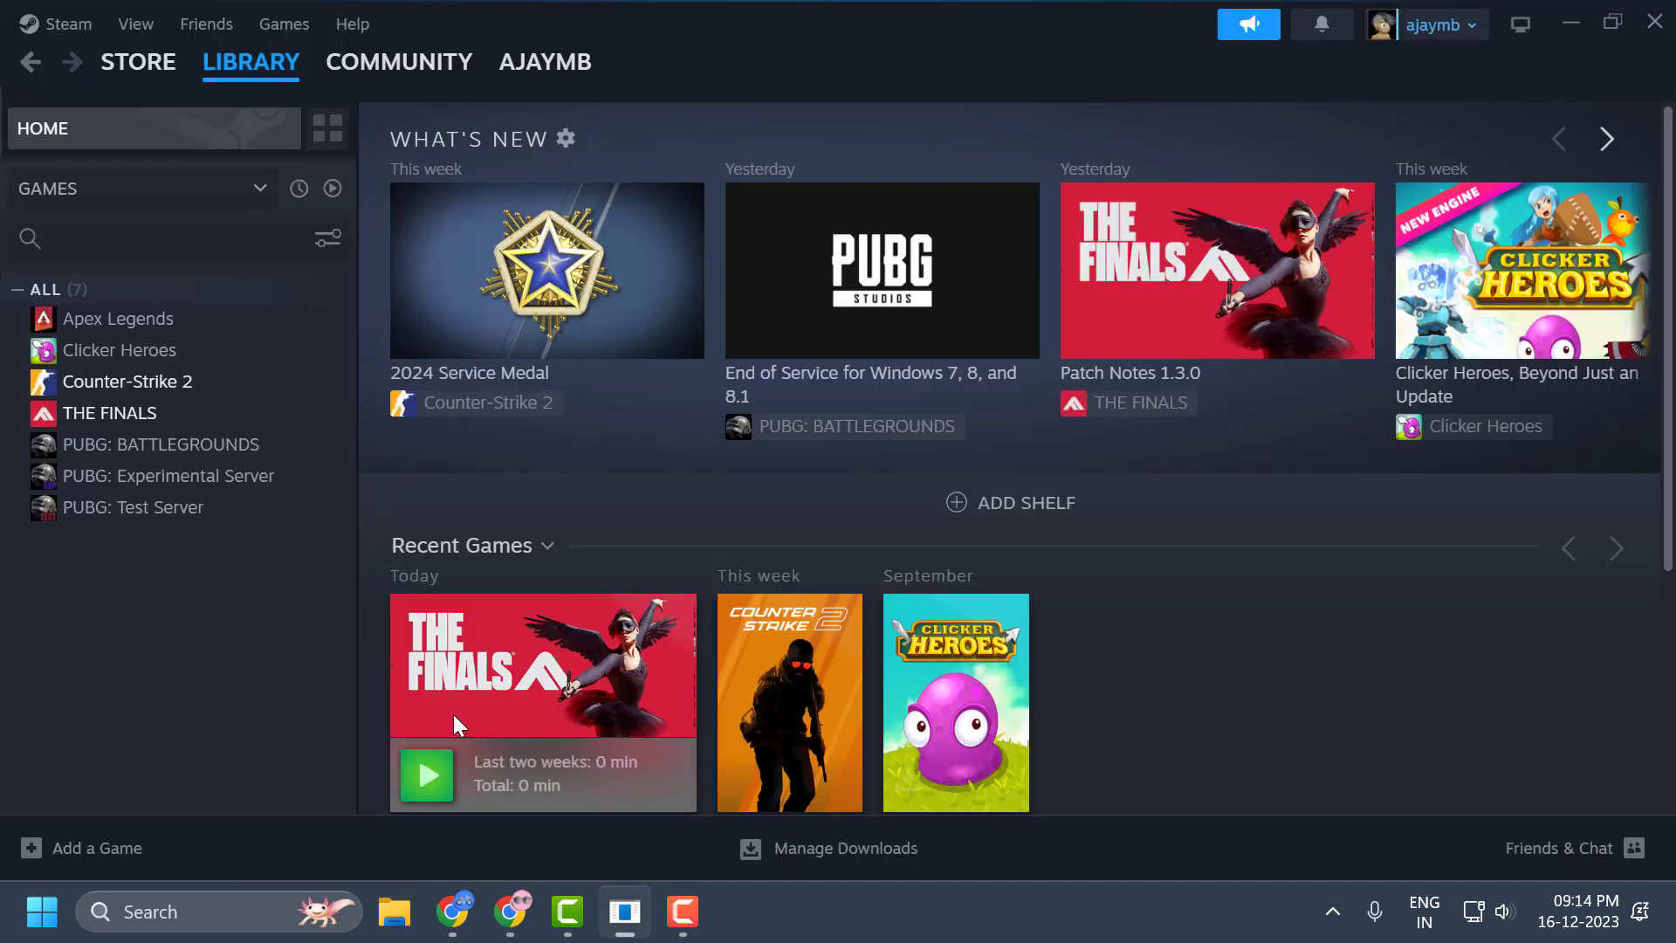
- Minimize Steam, search 'gra' to open Windows Graphics settings, and expand the Discovery entry
left_click(1584, 21)
left_click(259, 915)
type("g")
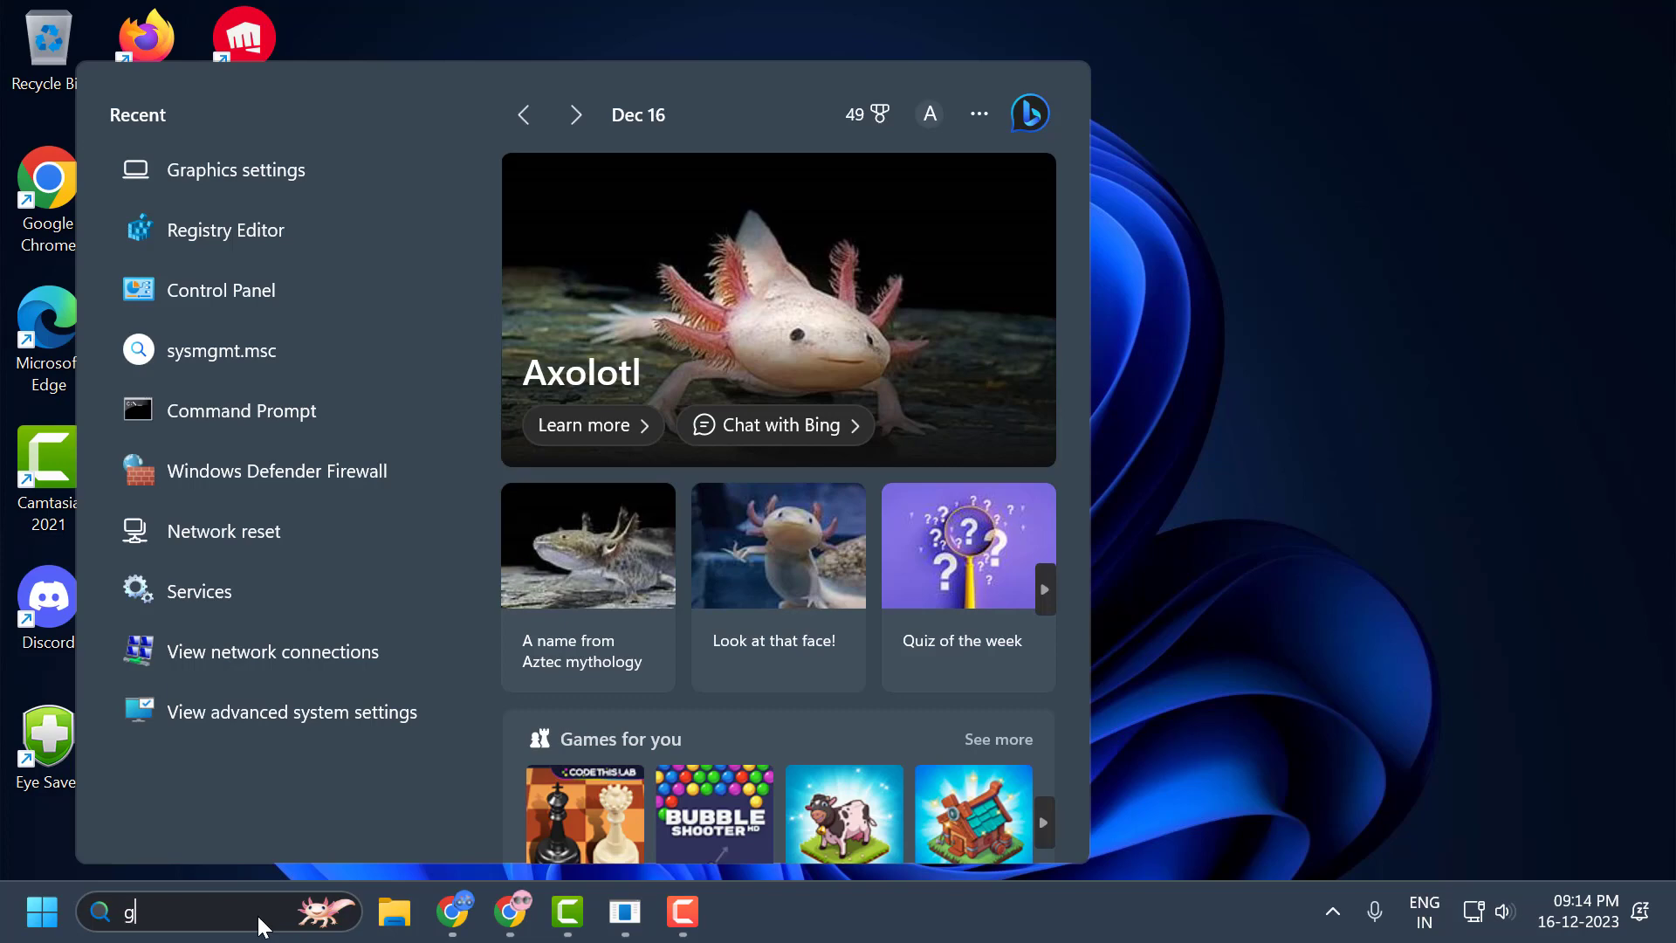
type("raphics settings")
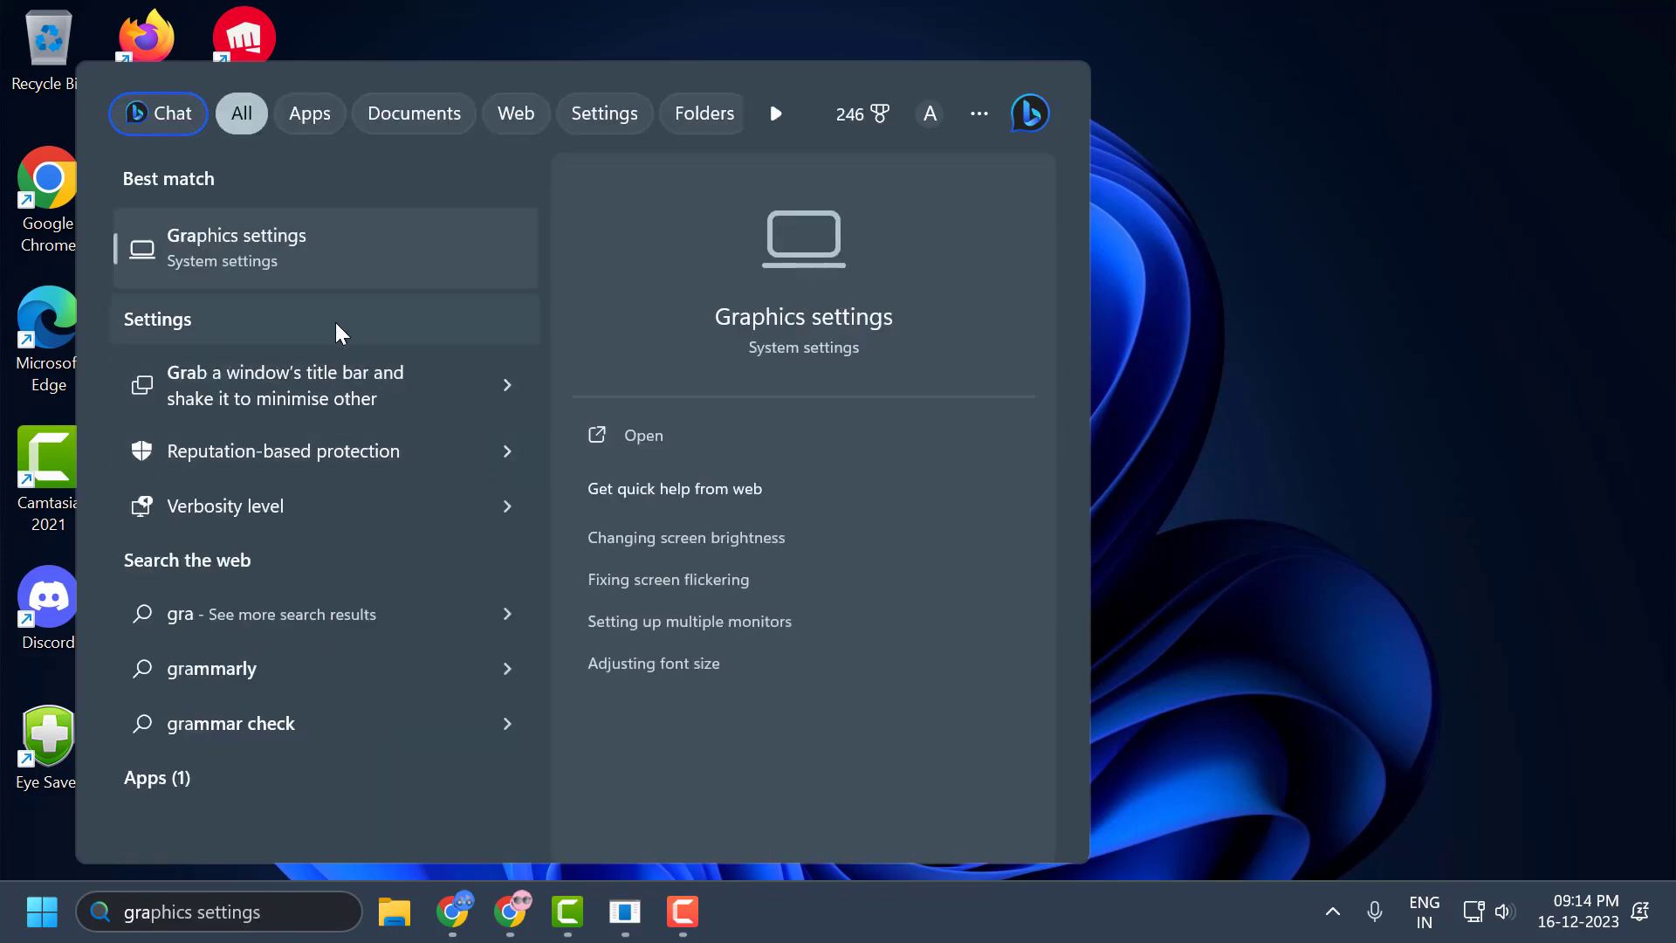
left_click(322, 229)
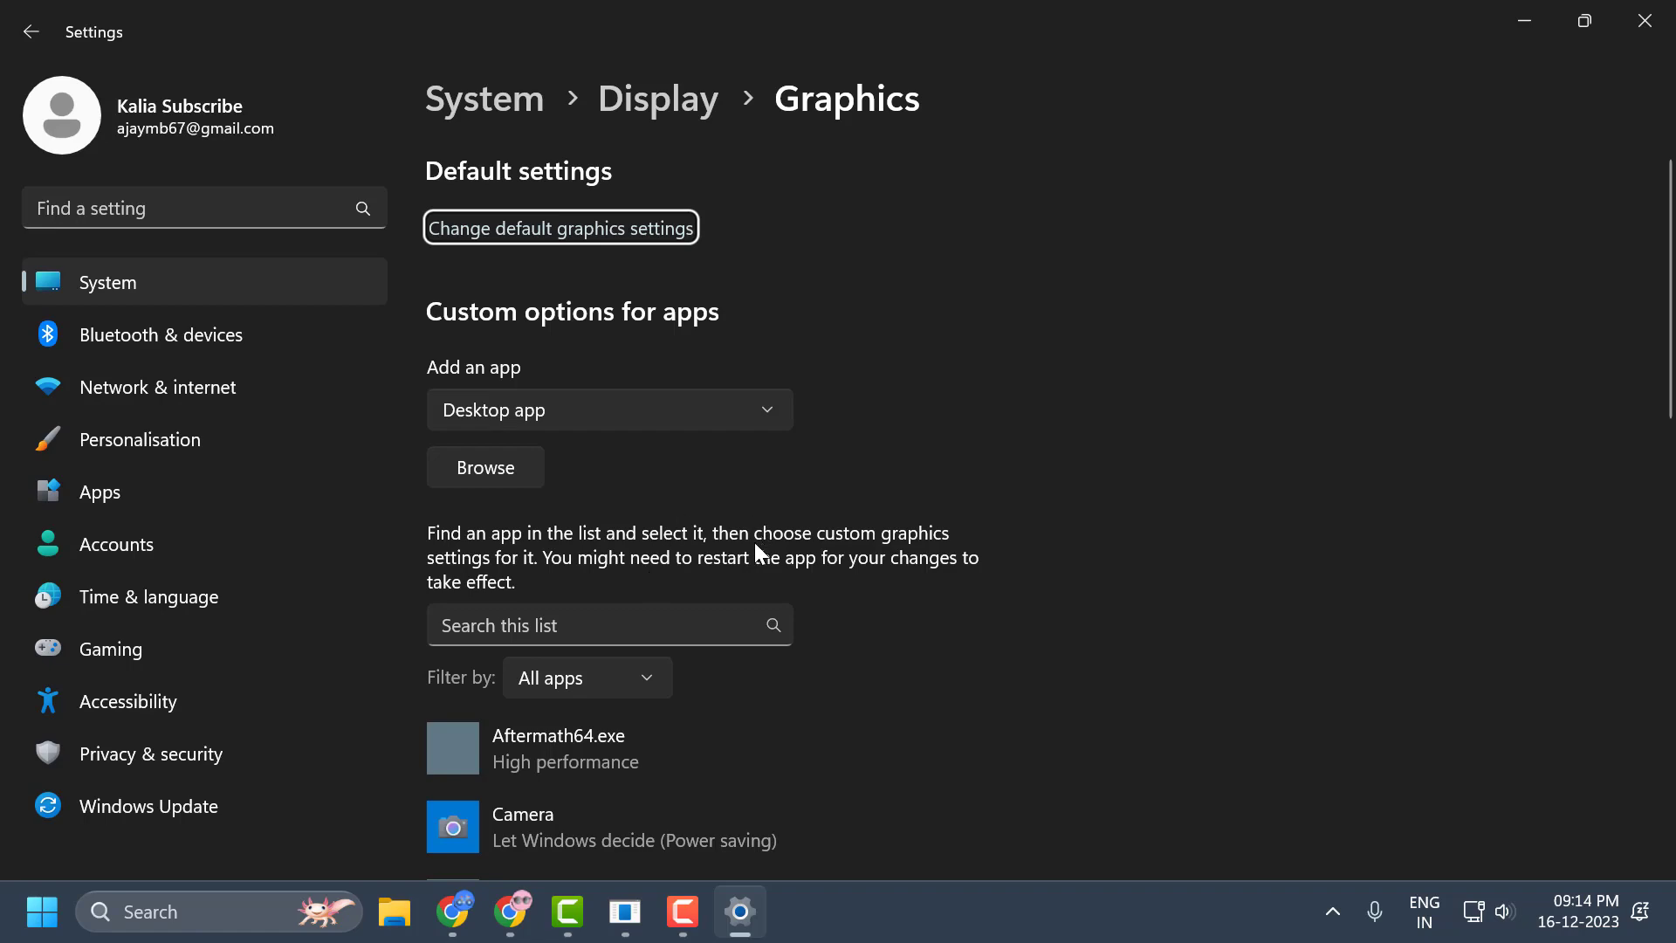
scroll(756, 552, "down", 8)
scroll(658, 595, "down", 5)
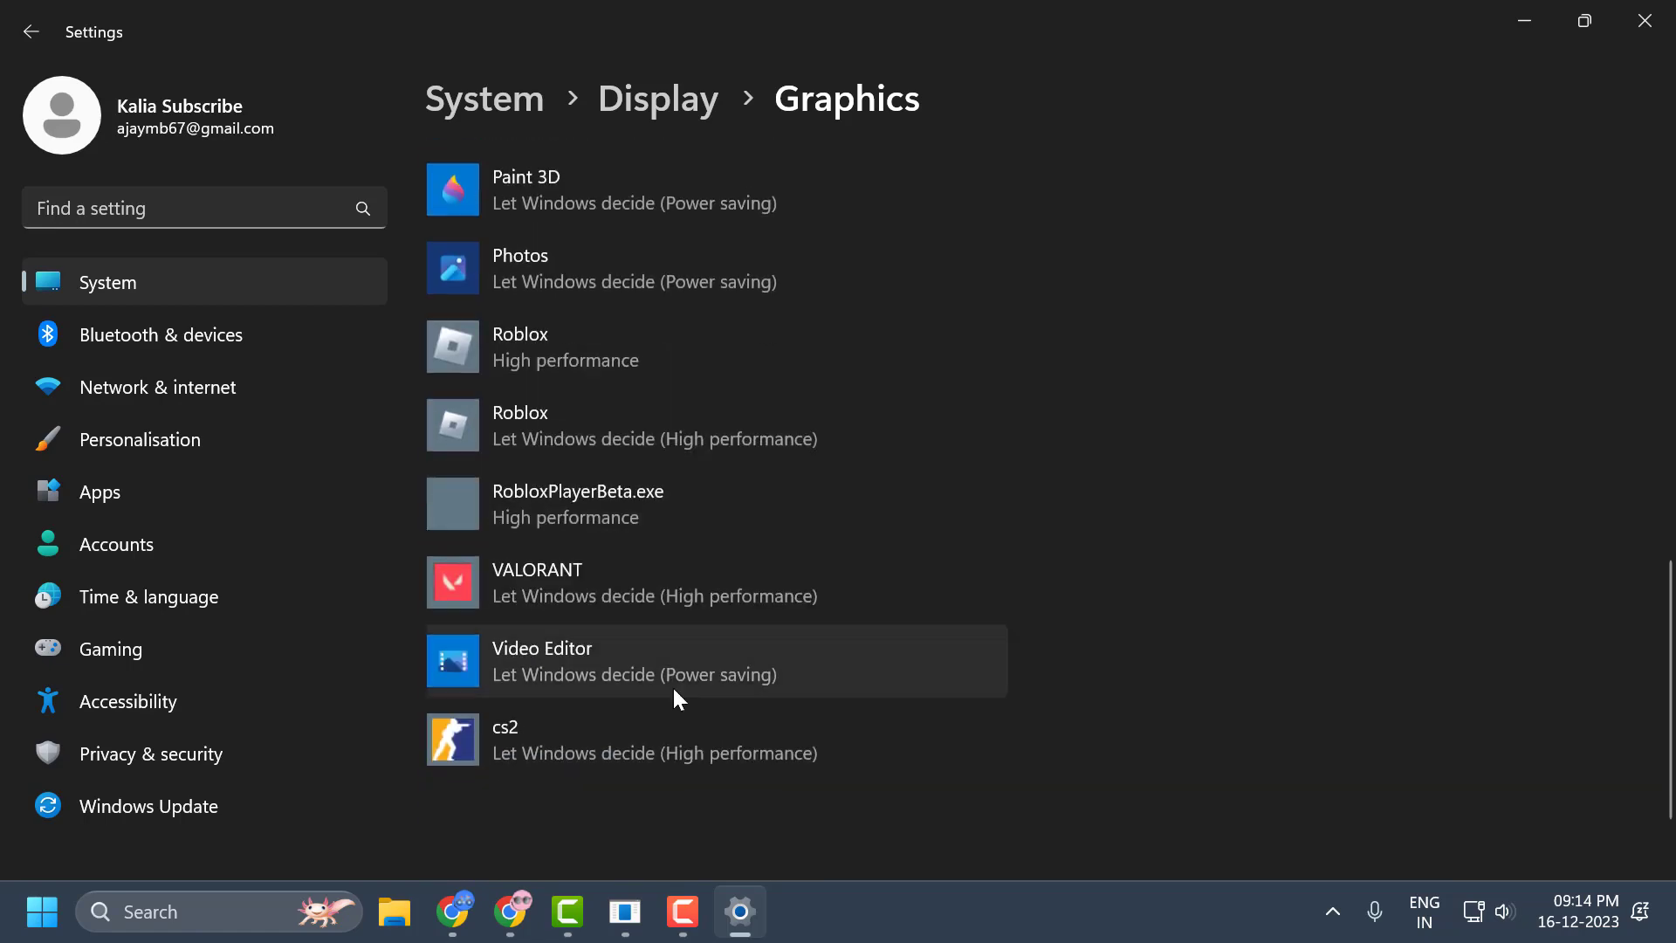
scroll(663, 685, "up", 10)
scroll(576, 662, "down", 3)
left_click(434, 471)
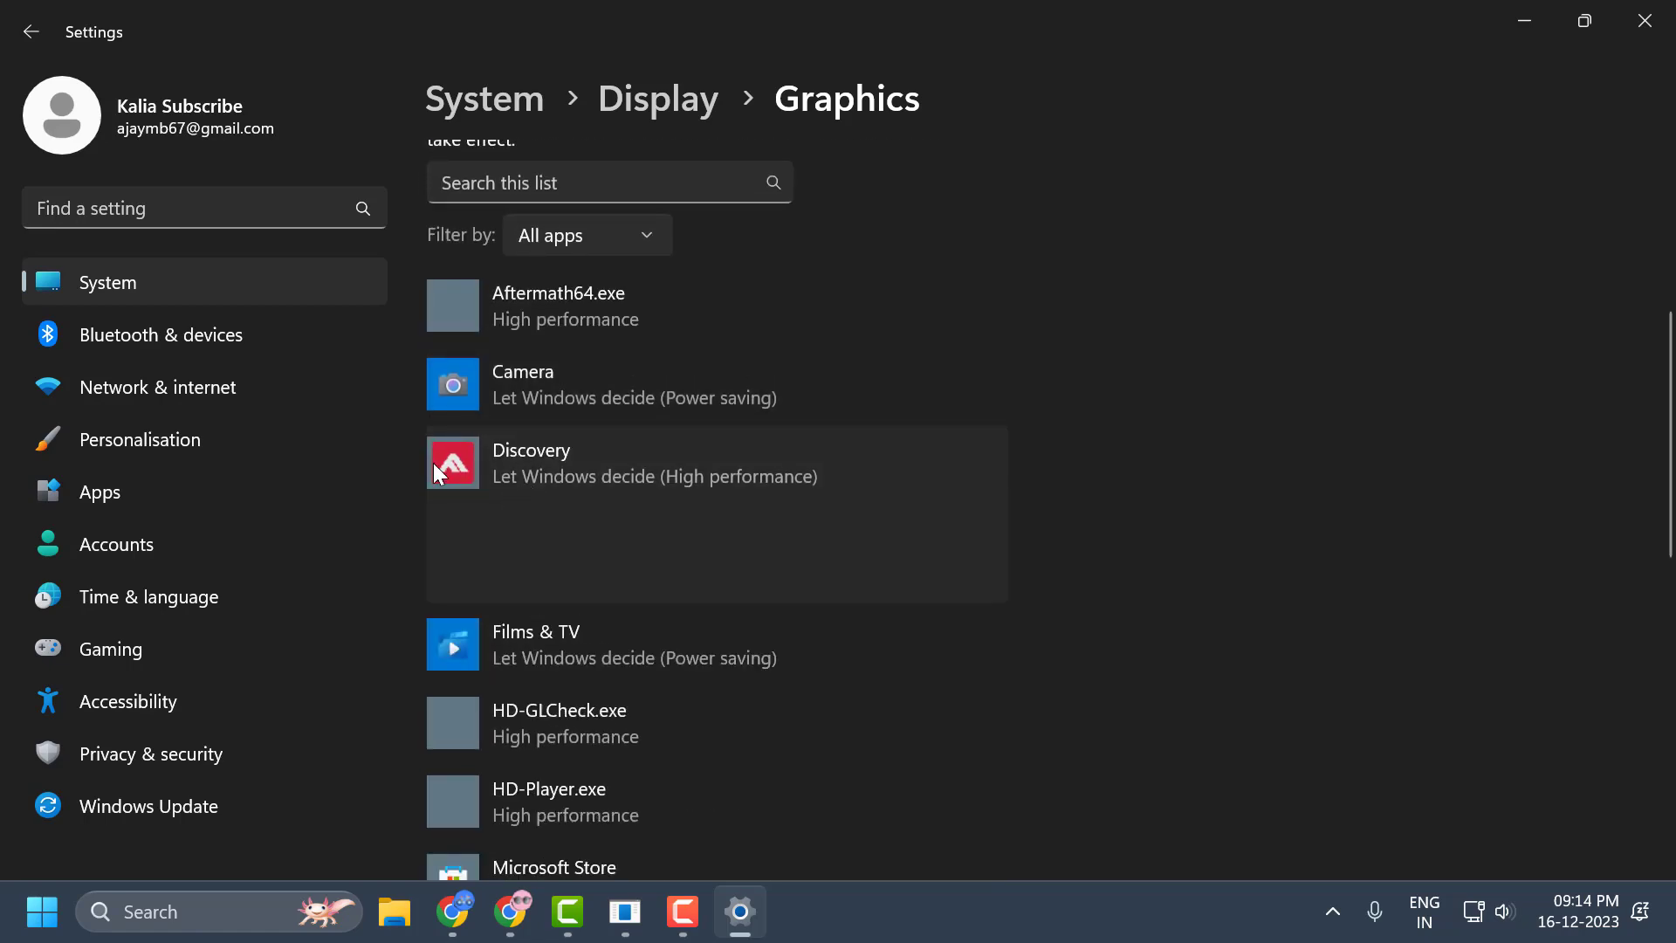
scroll(574, 524, "up", 5)
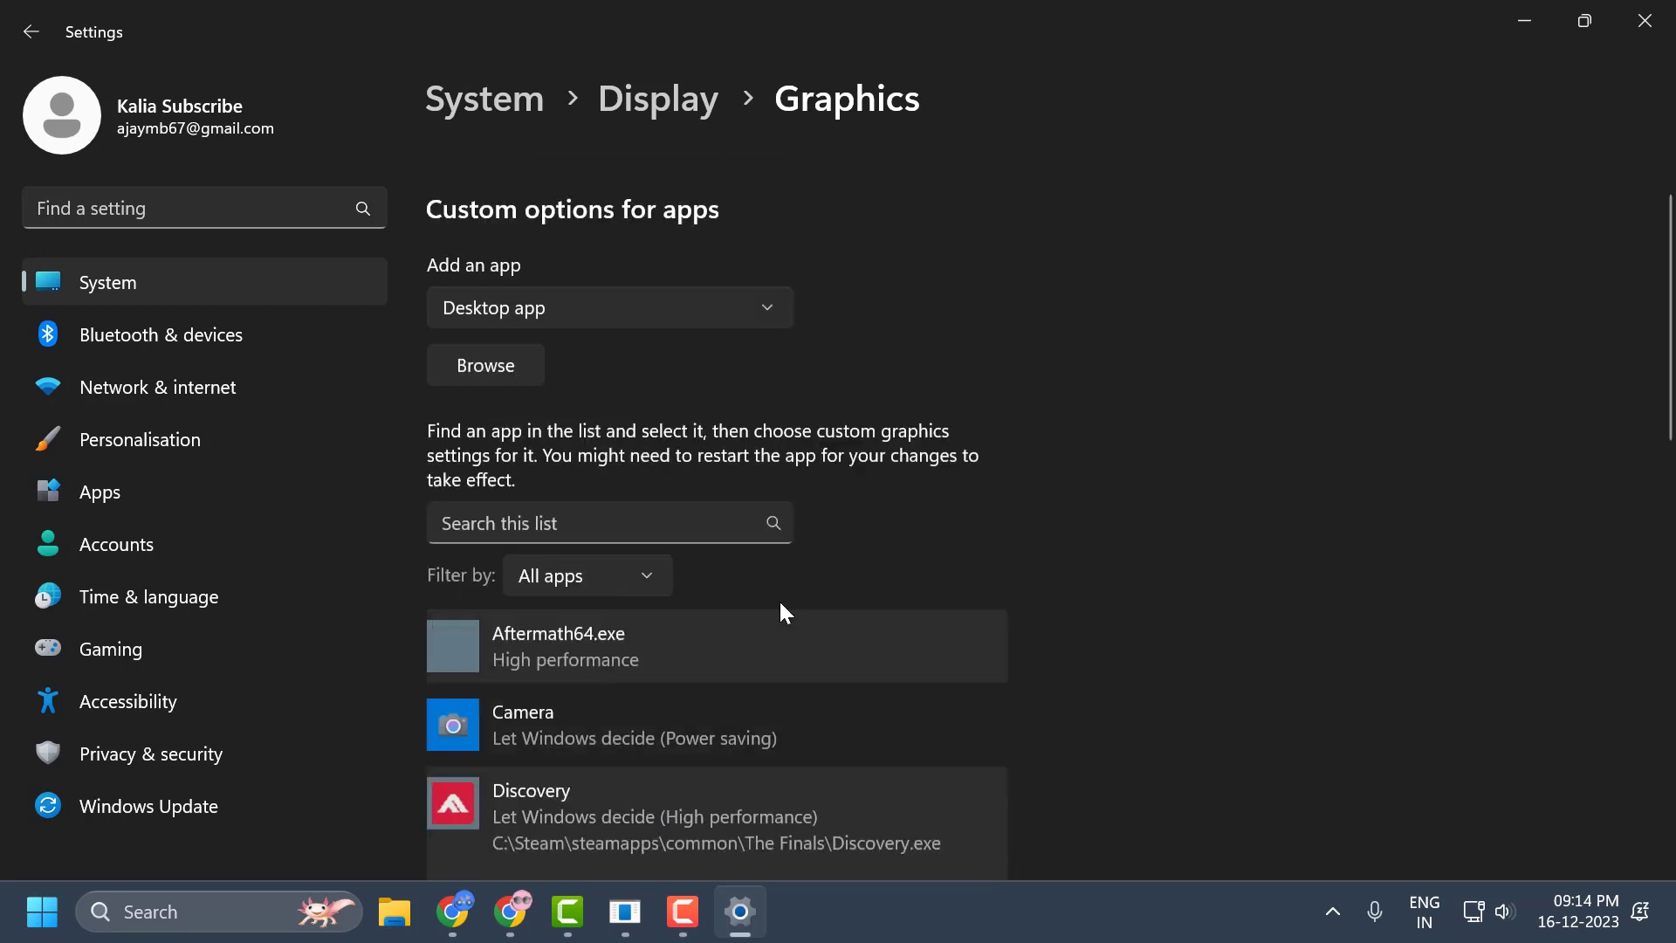
- Browse to C:\Steam\steamapps\common\The Finals\Discovery.exe and add it to the graphics app list
left_click(485, 469)
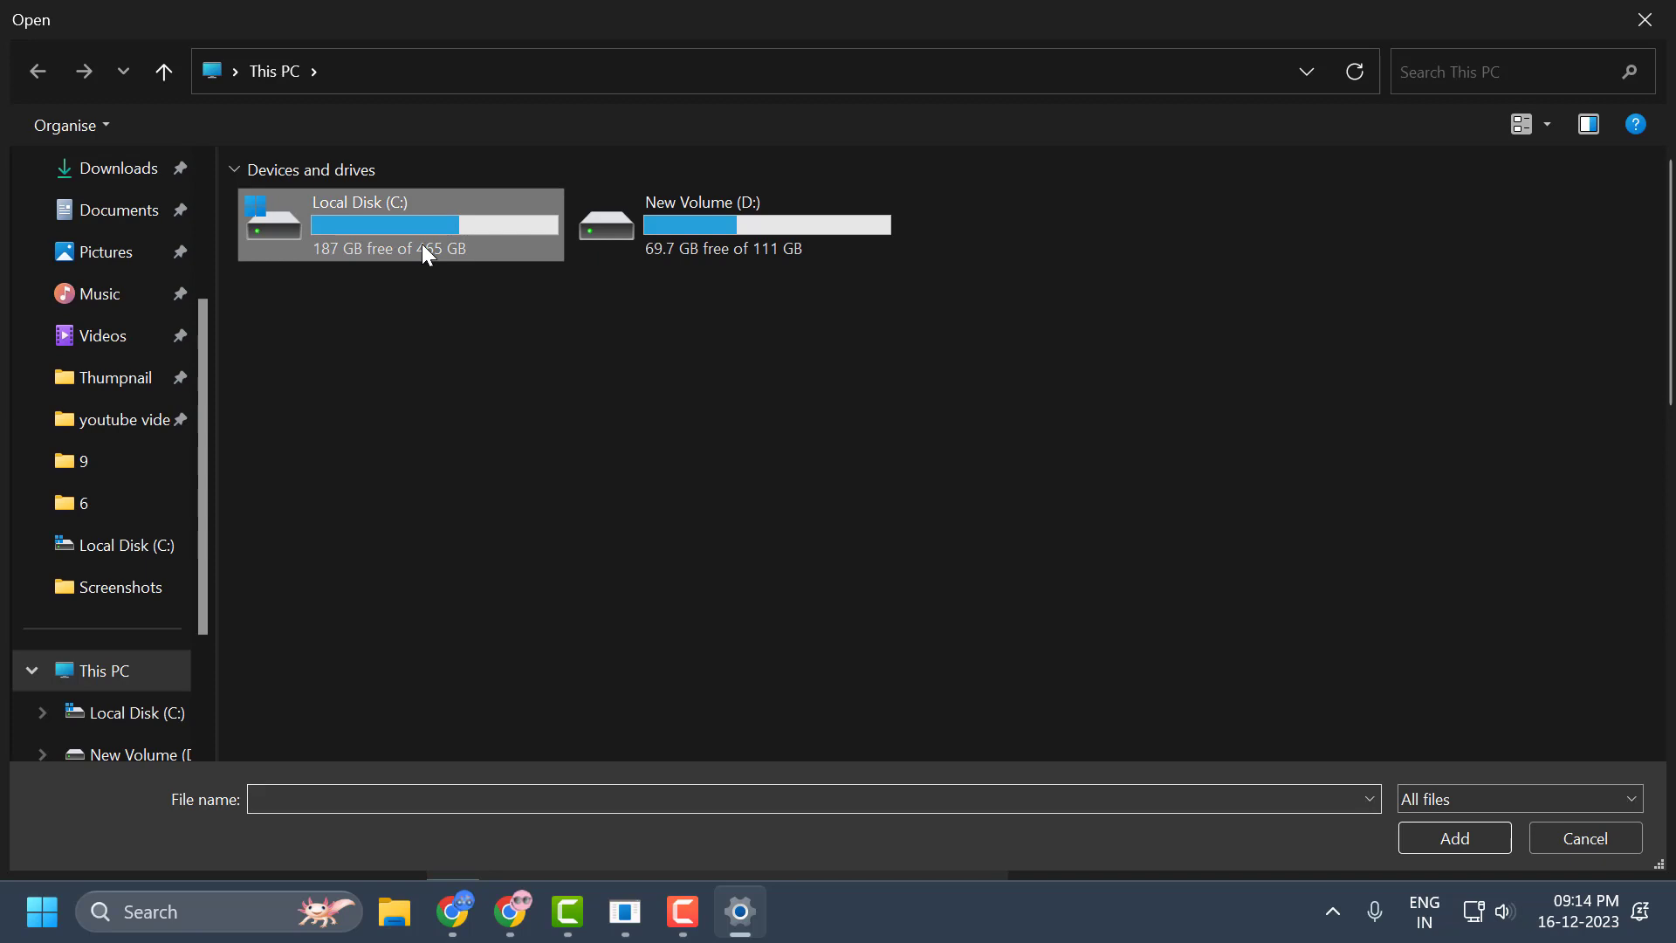
double_click(421, 244)
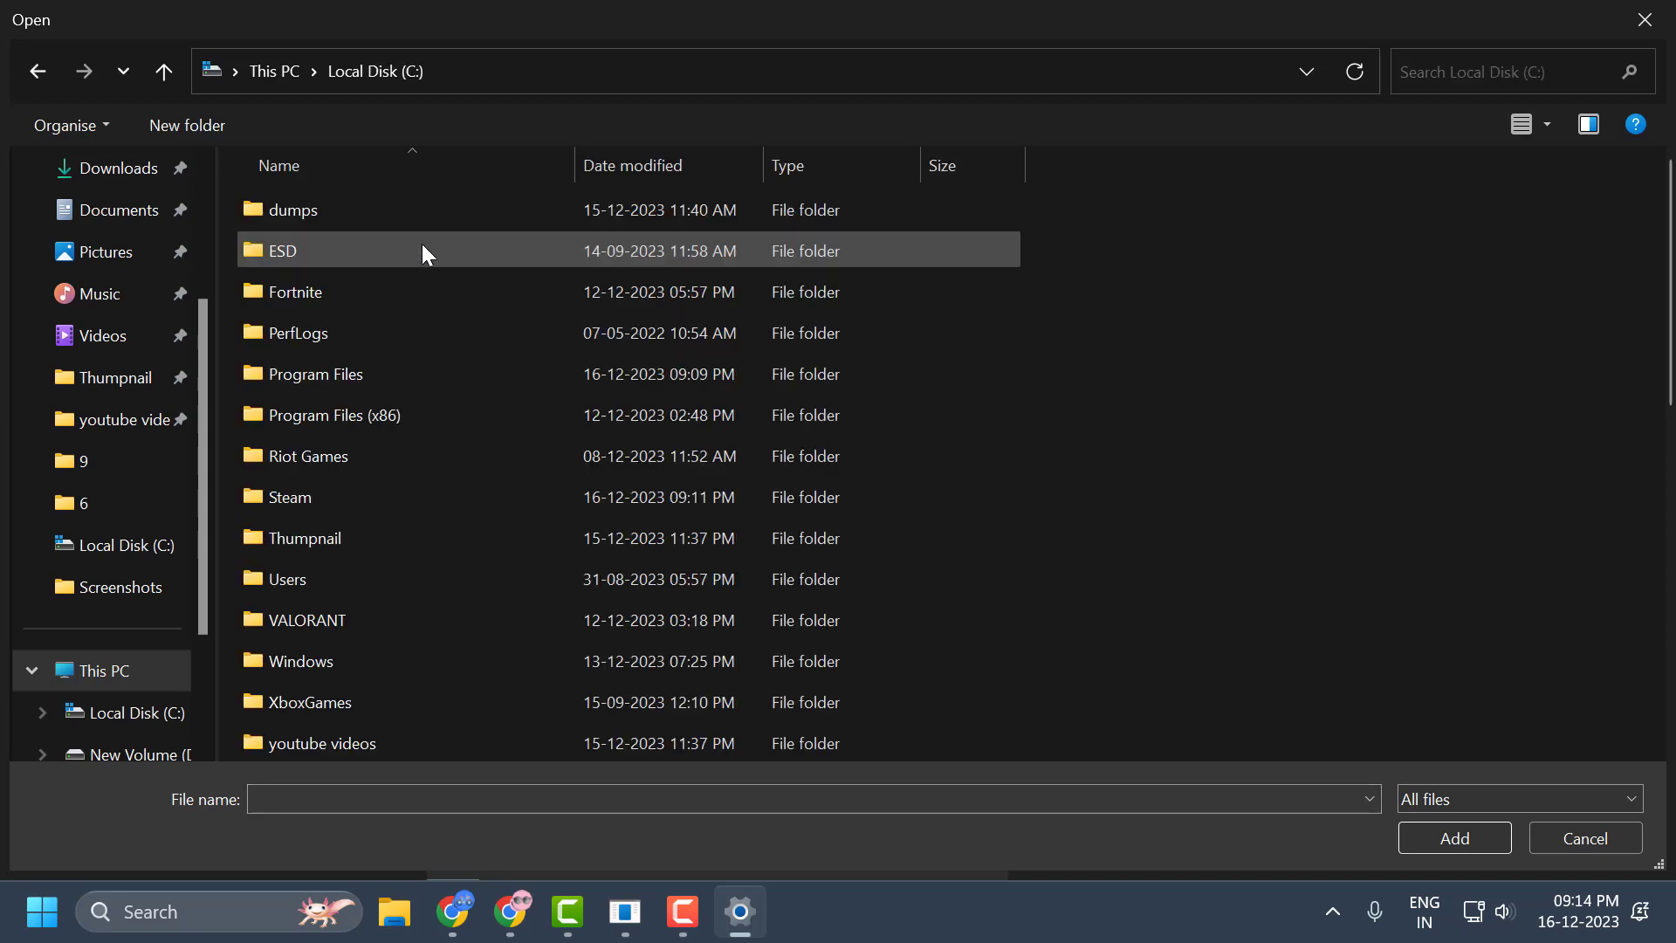
double_click(363, 500)
scroll(447, 543, "down", 1)
scroll(447, 542, "down", 2)
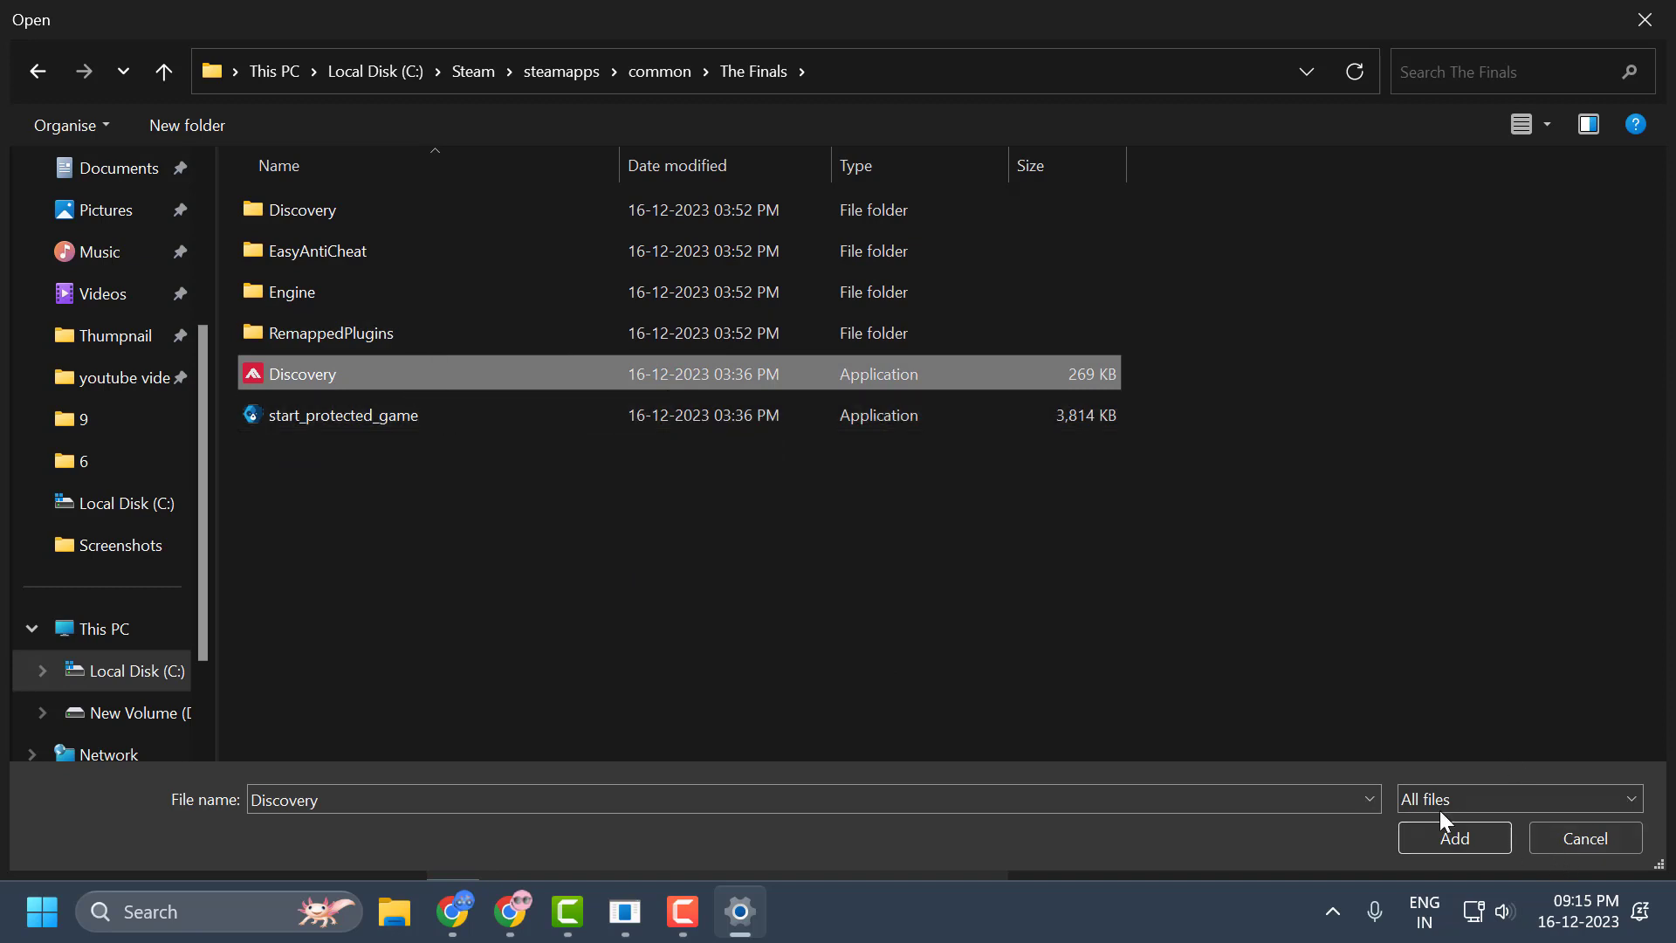
left_click(1442, 835)
scroll(689, 577, "down", 6)
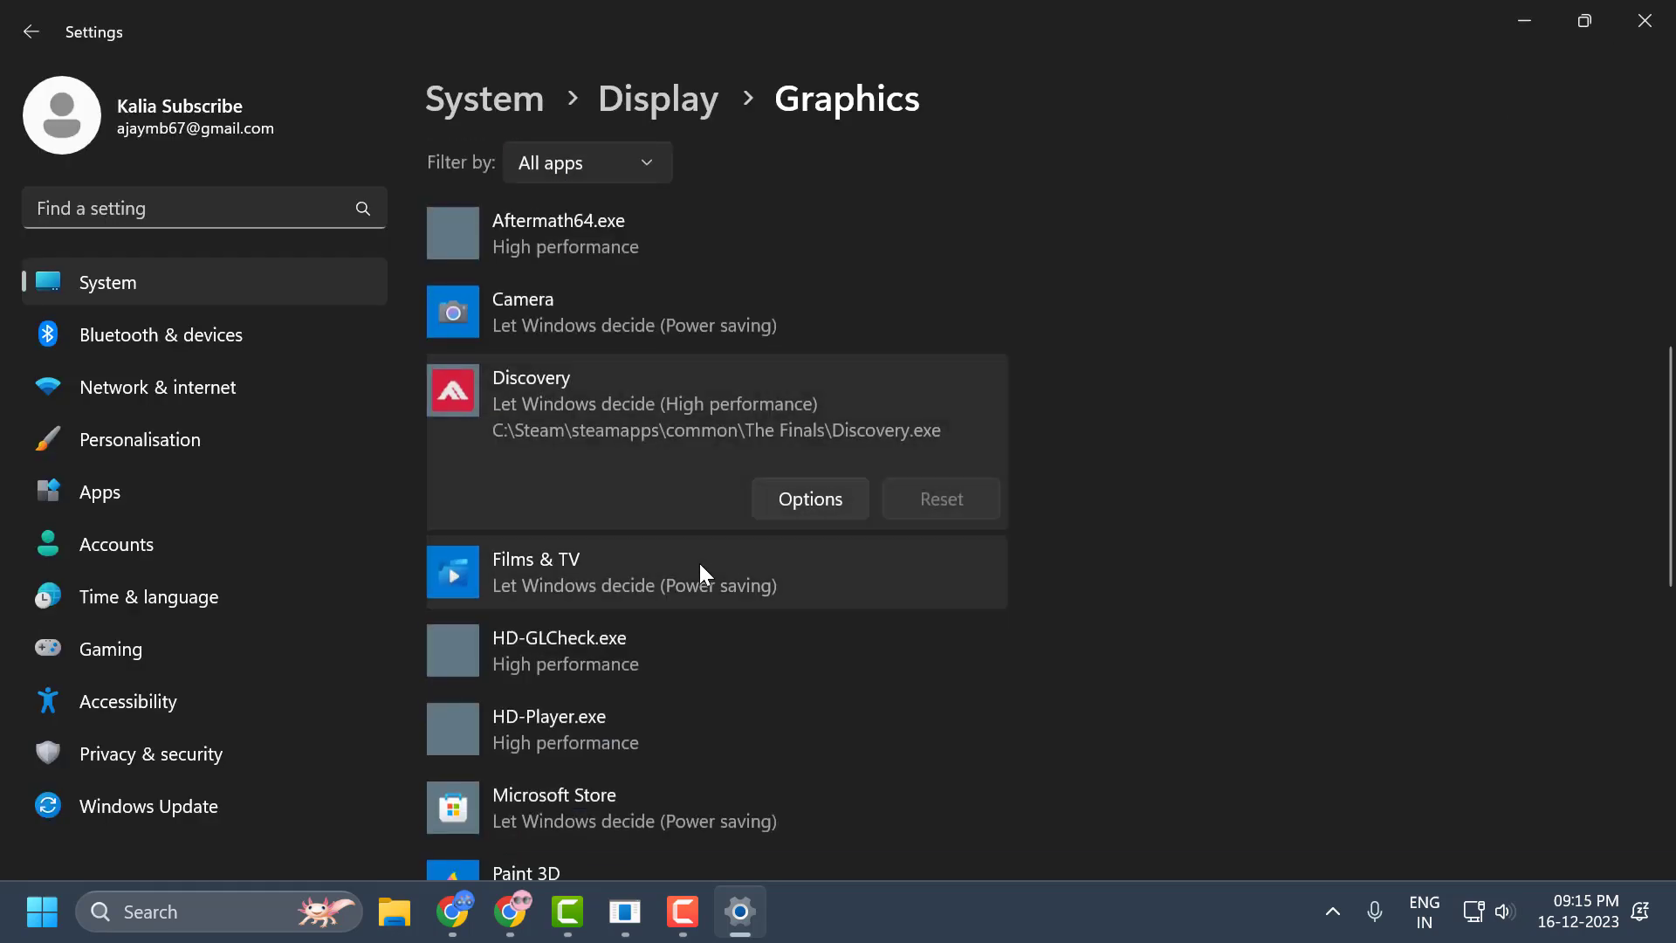
- Save Discovery's graphics preference as High performance and close Settings
left_click(810, 506)
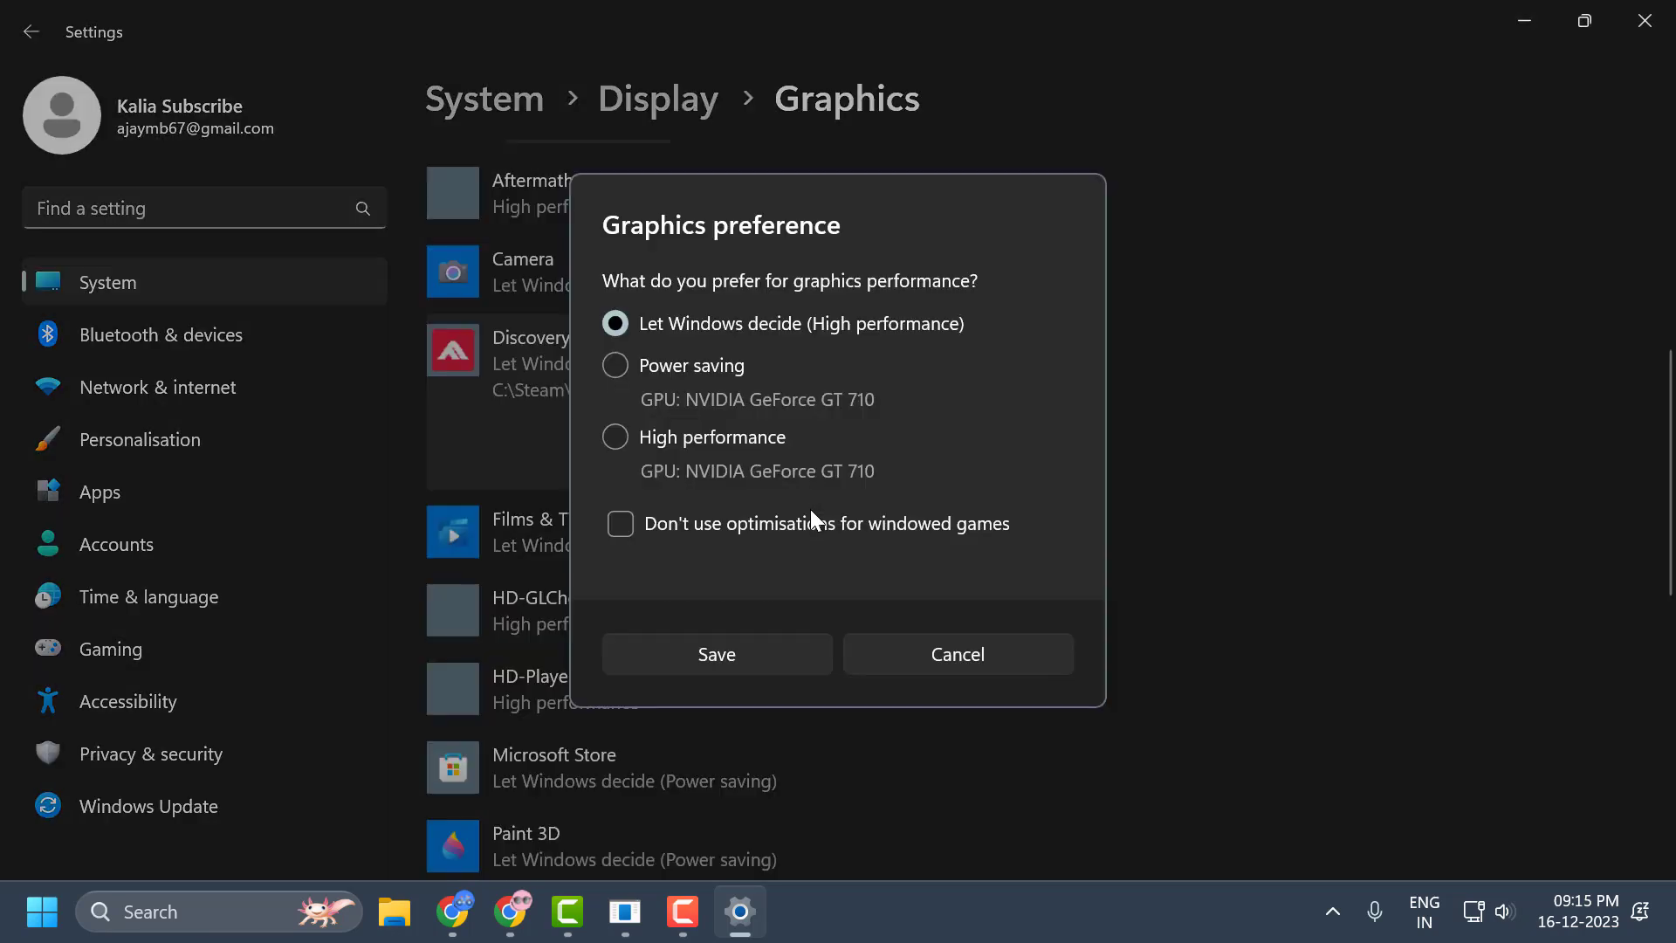
left_click(615, 438)
left_click(804, 660)
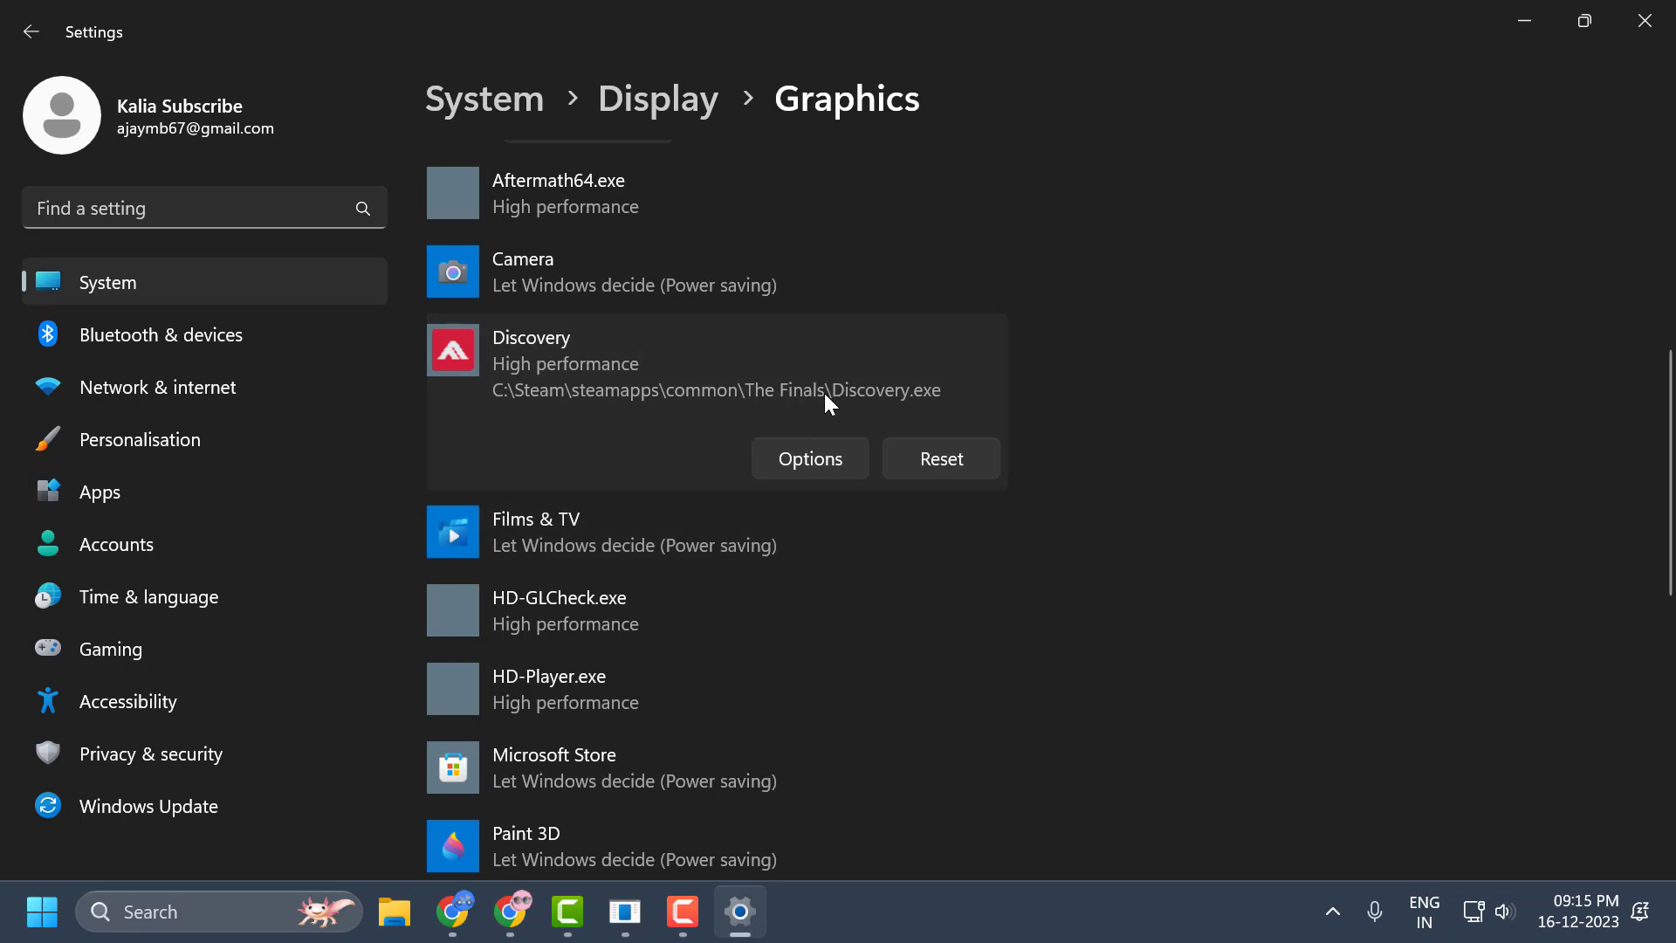
left_click(1641, 24)
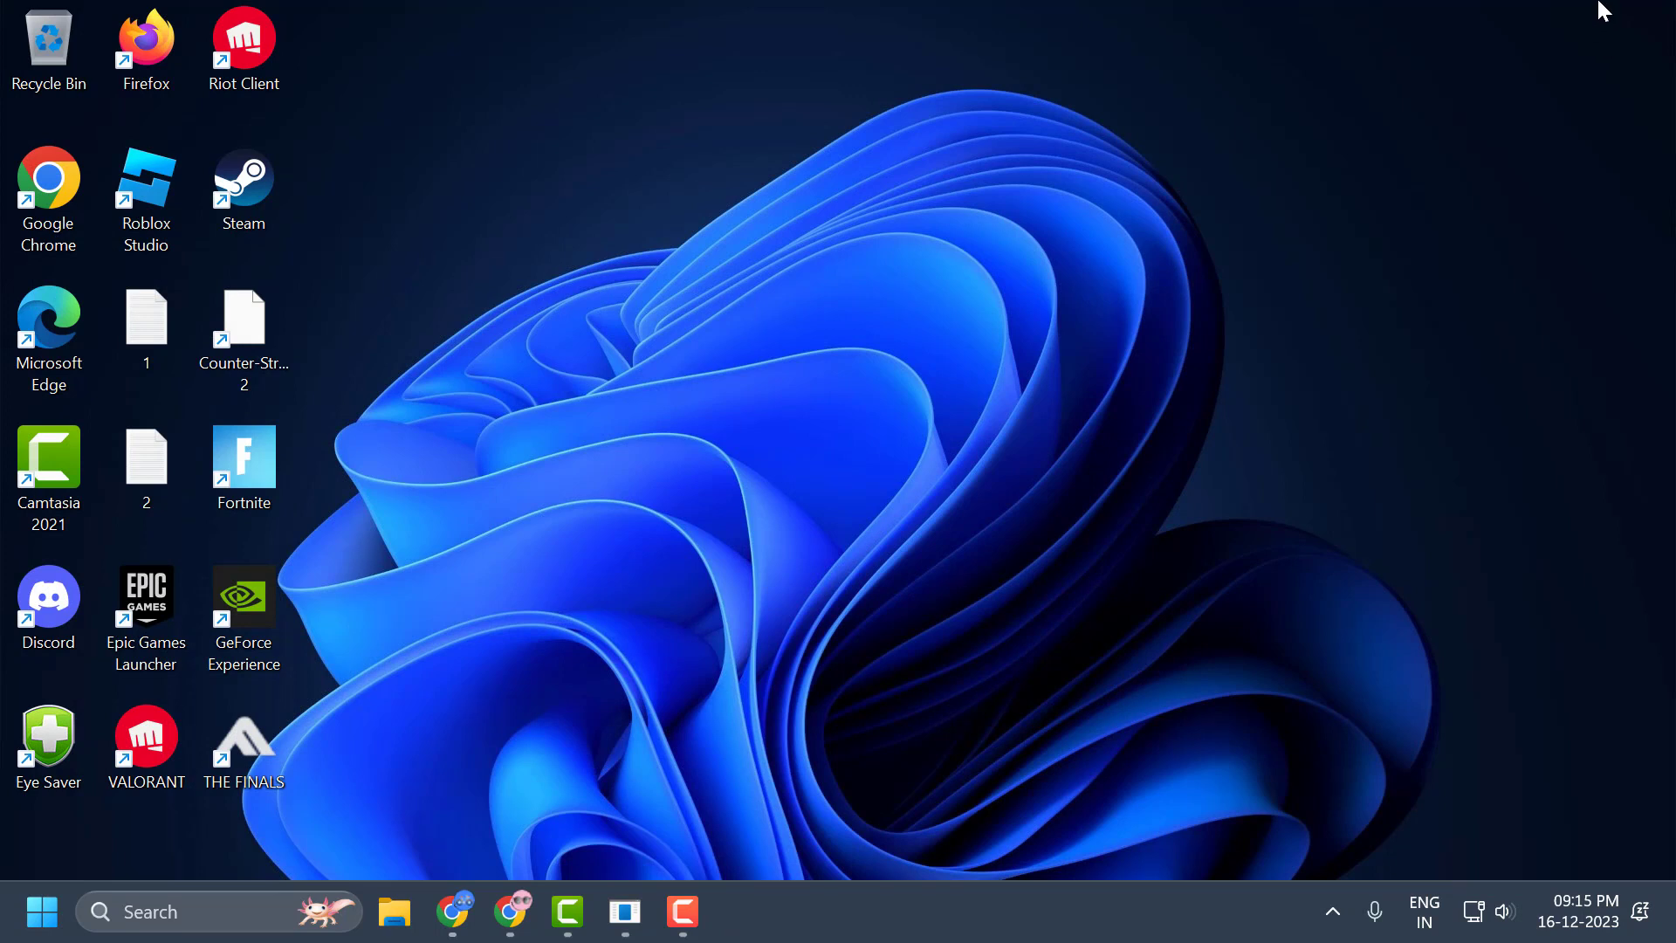
- End the Vanguard user-mode service task in Task Manager, then close Task Manager
right_click(929, 914)
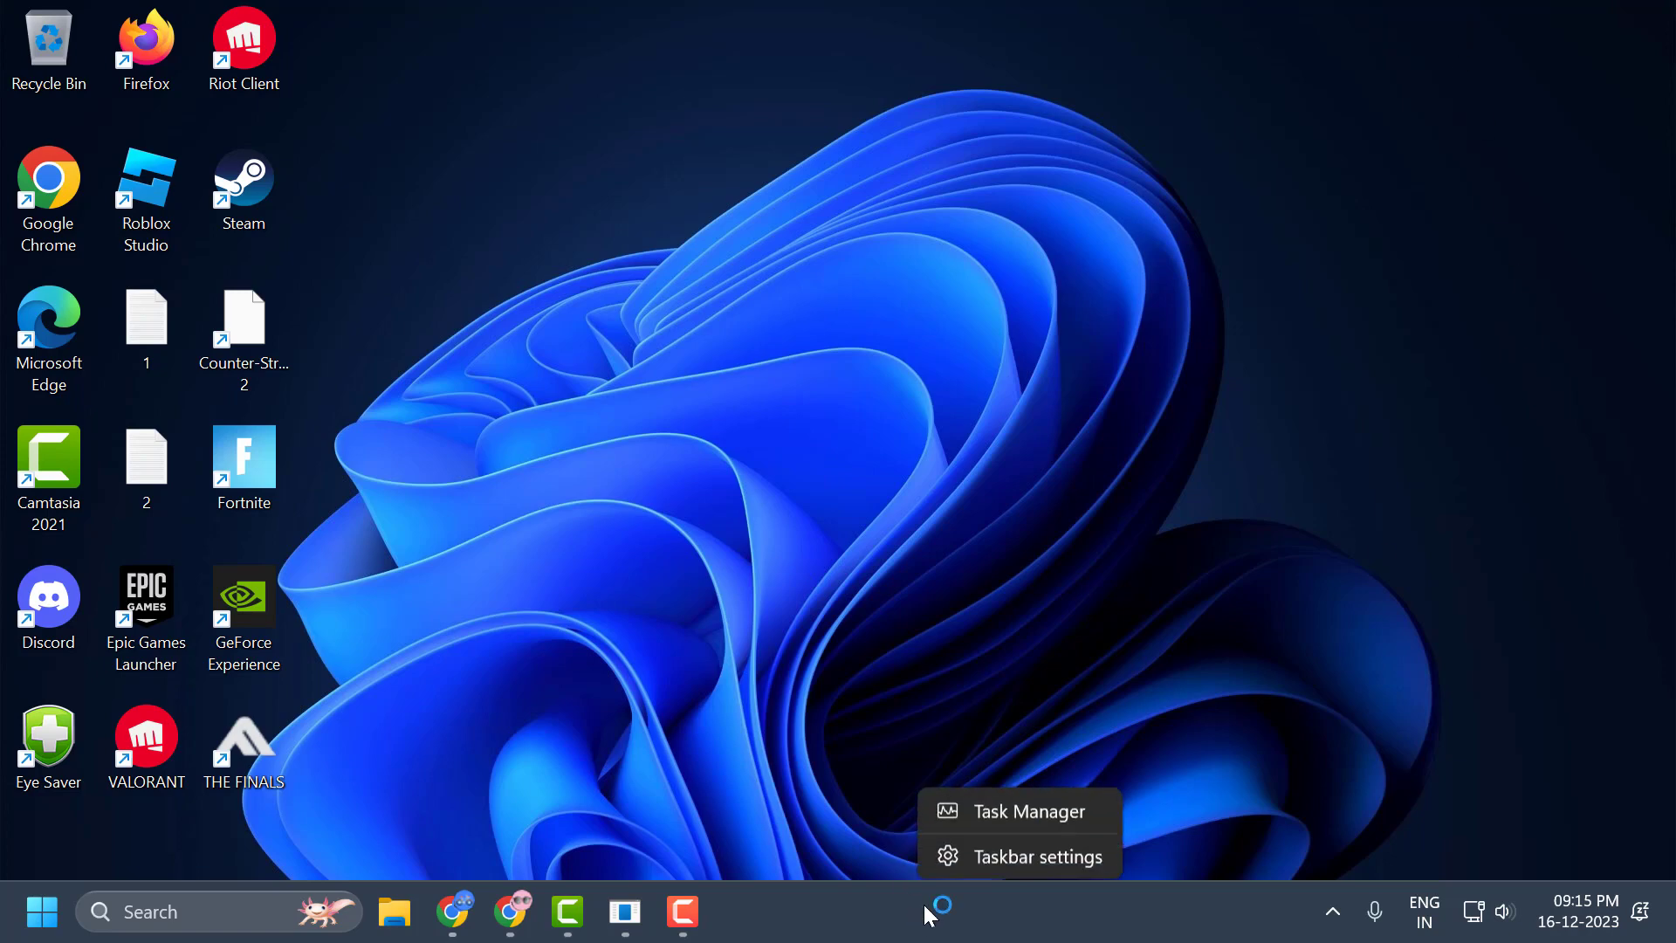
left_click(992, 809)
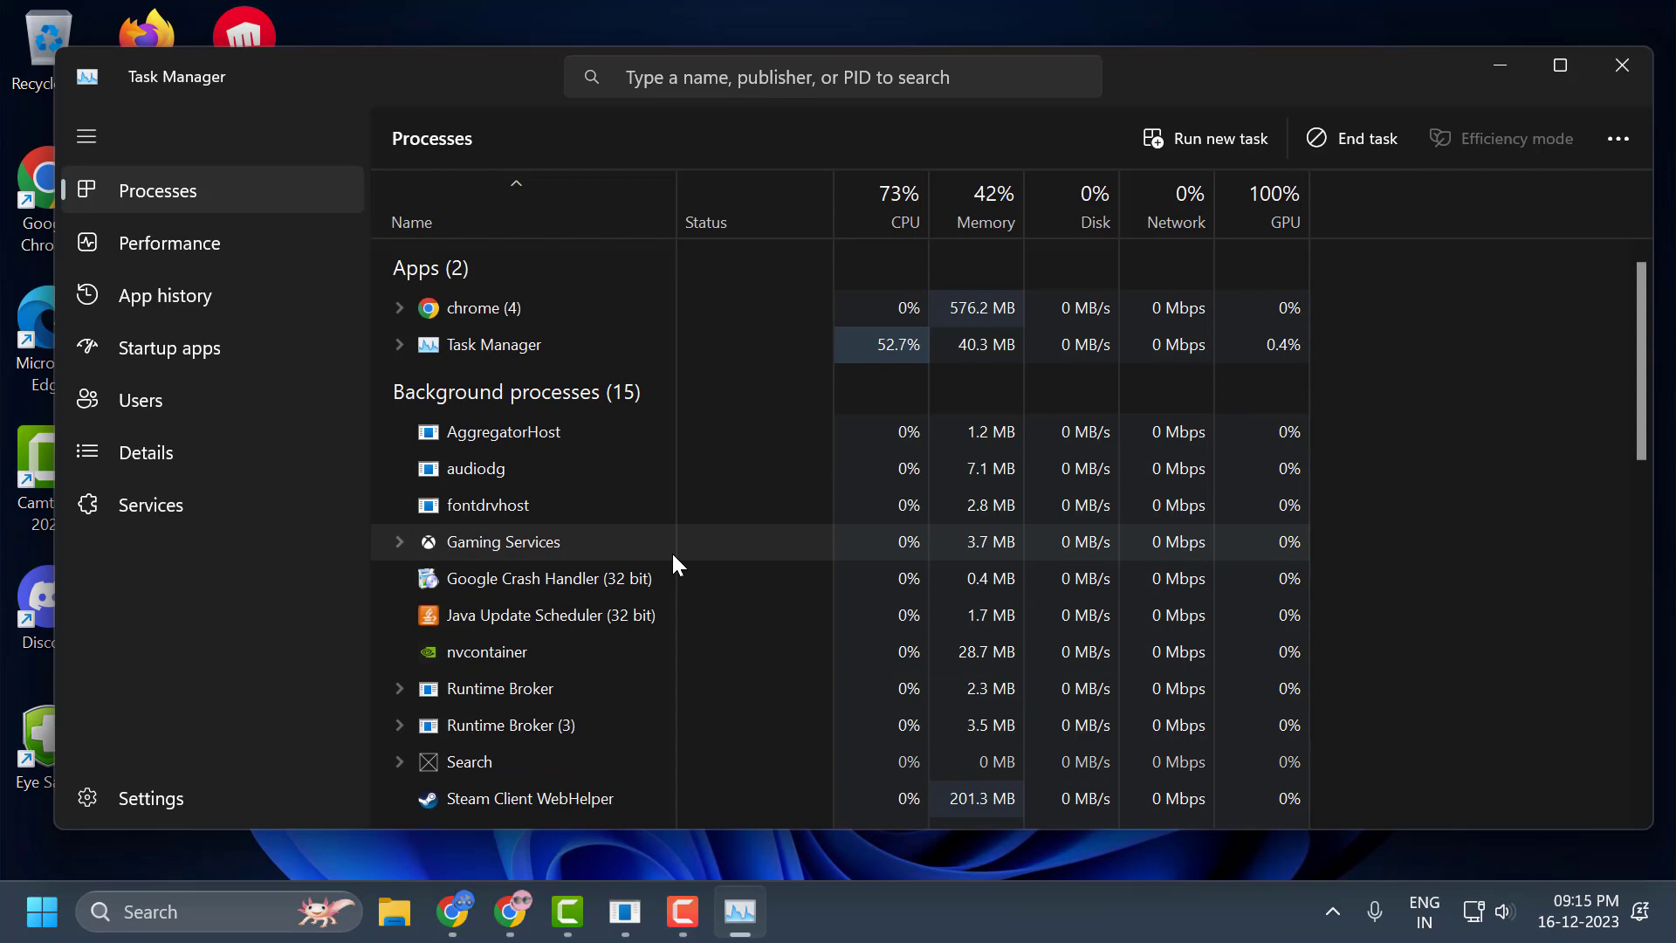
scroll(668, 616, "down", 5)
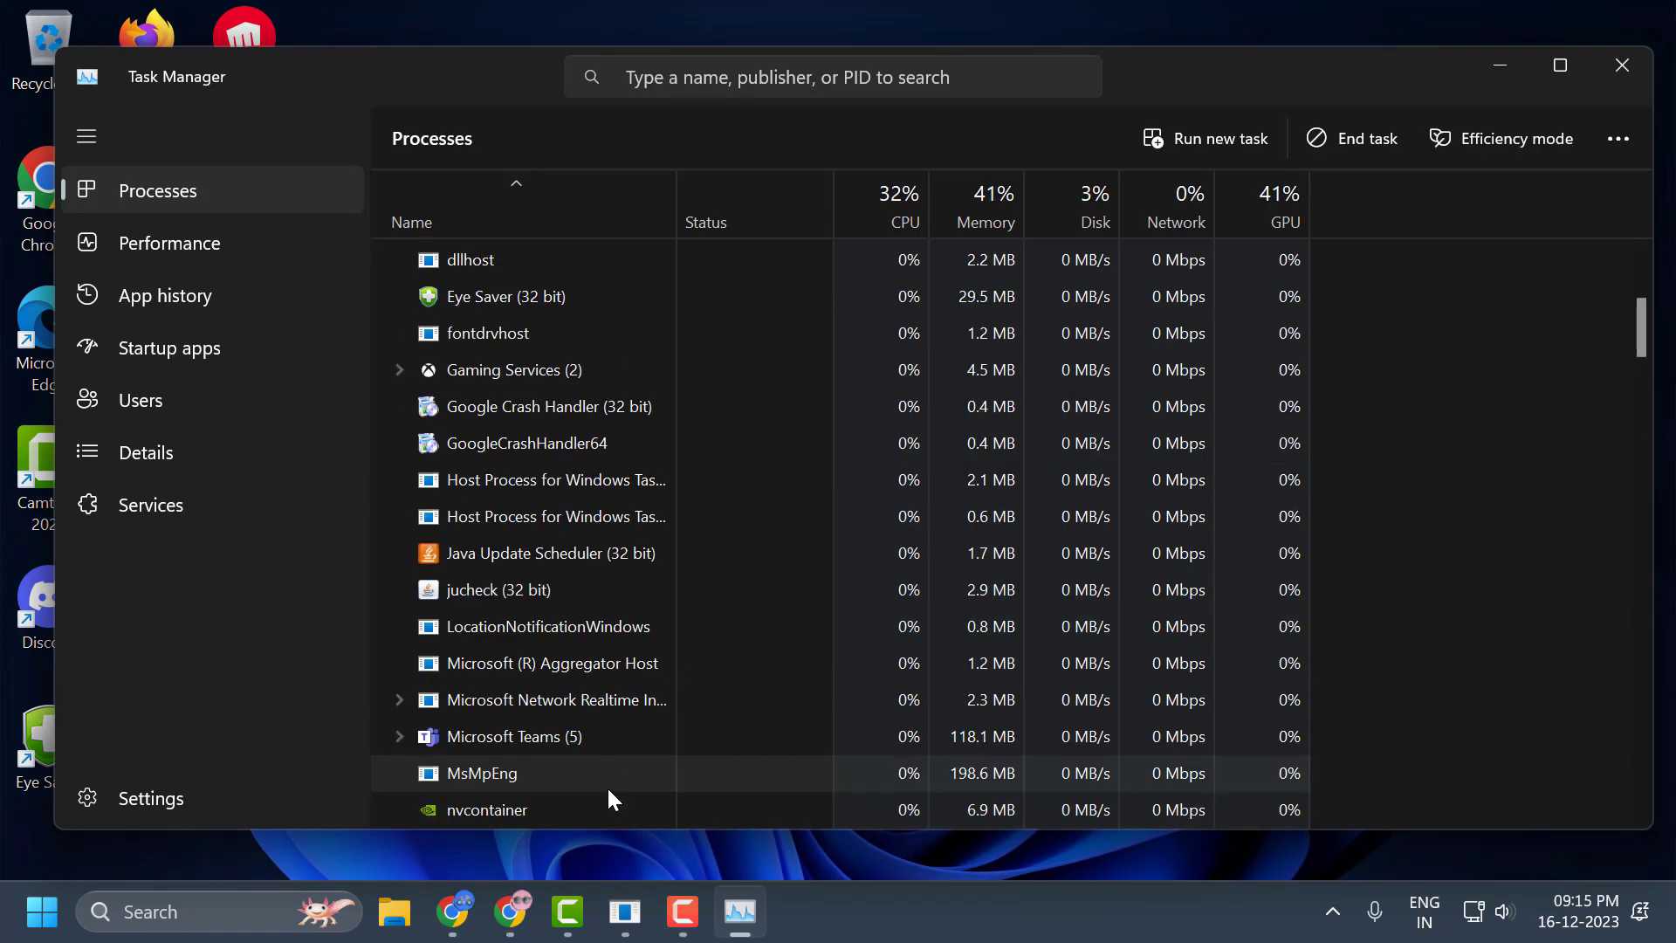
scroll(616, 704, "down", 10)
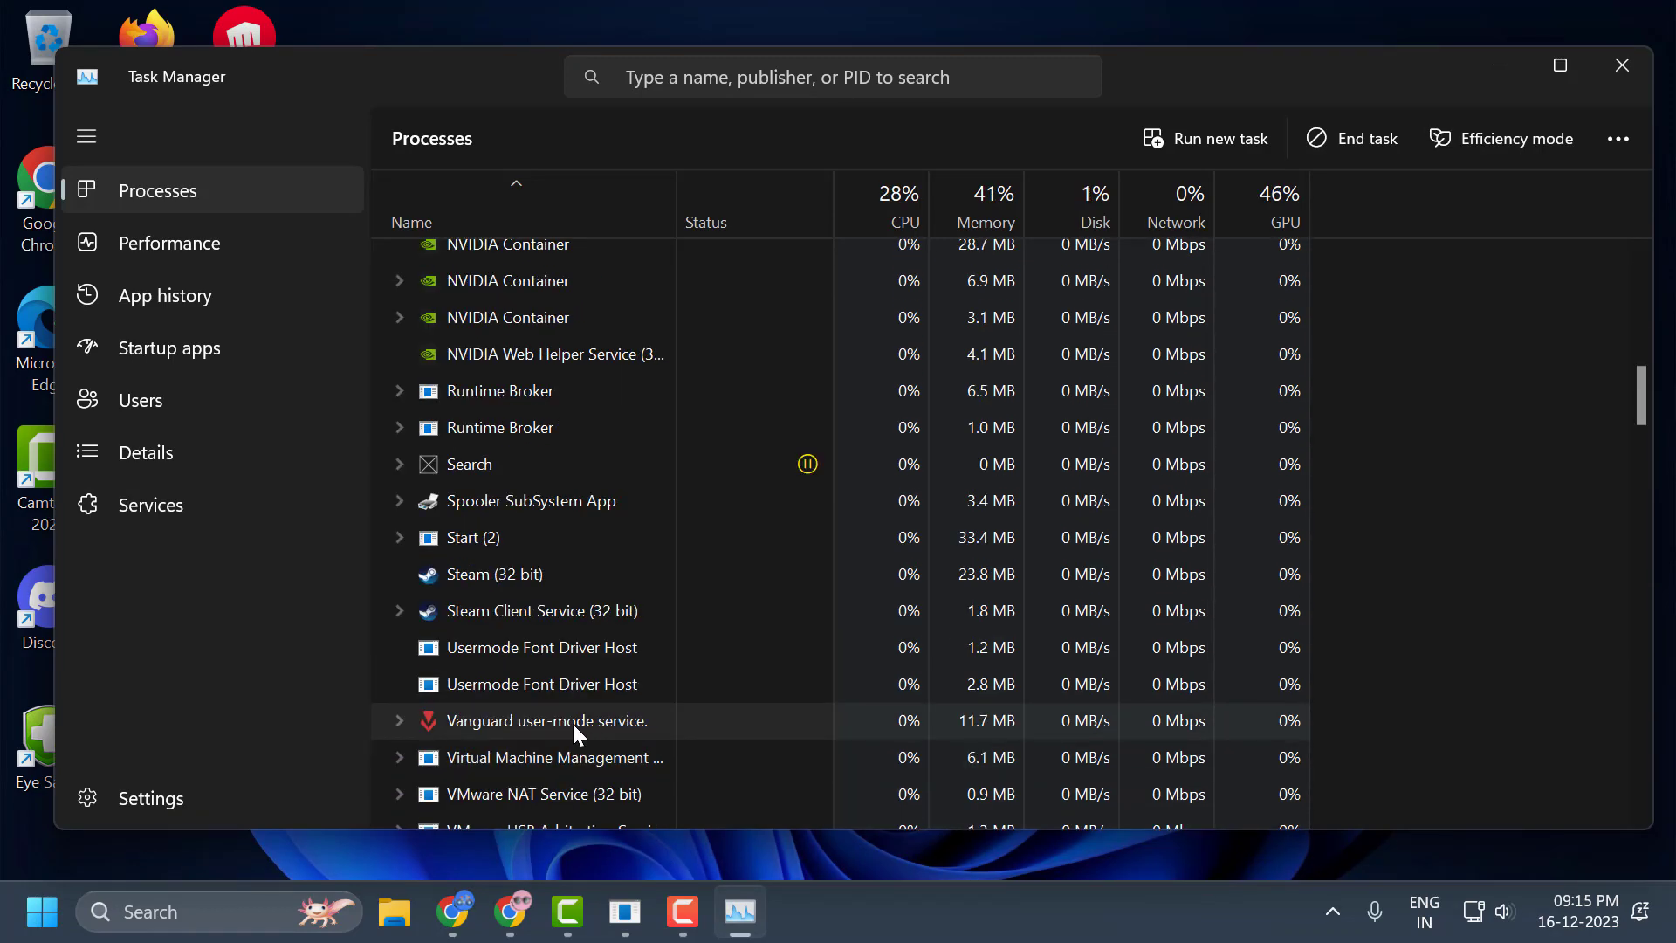
right_click(576, 725)
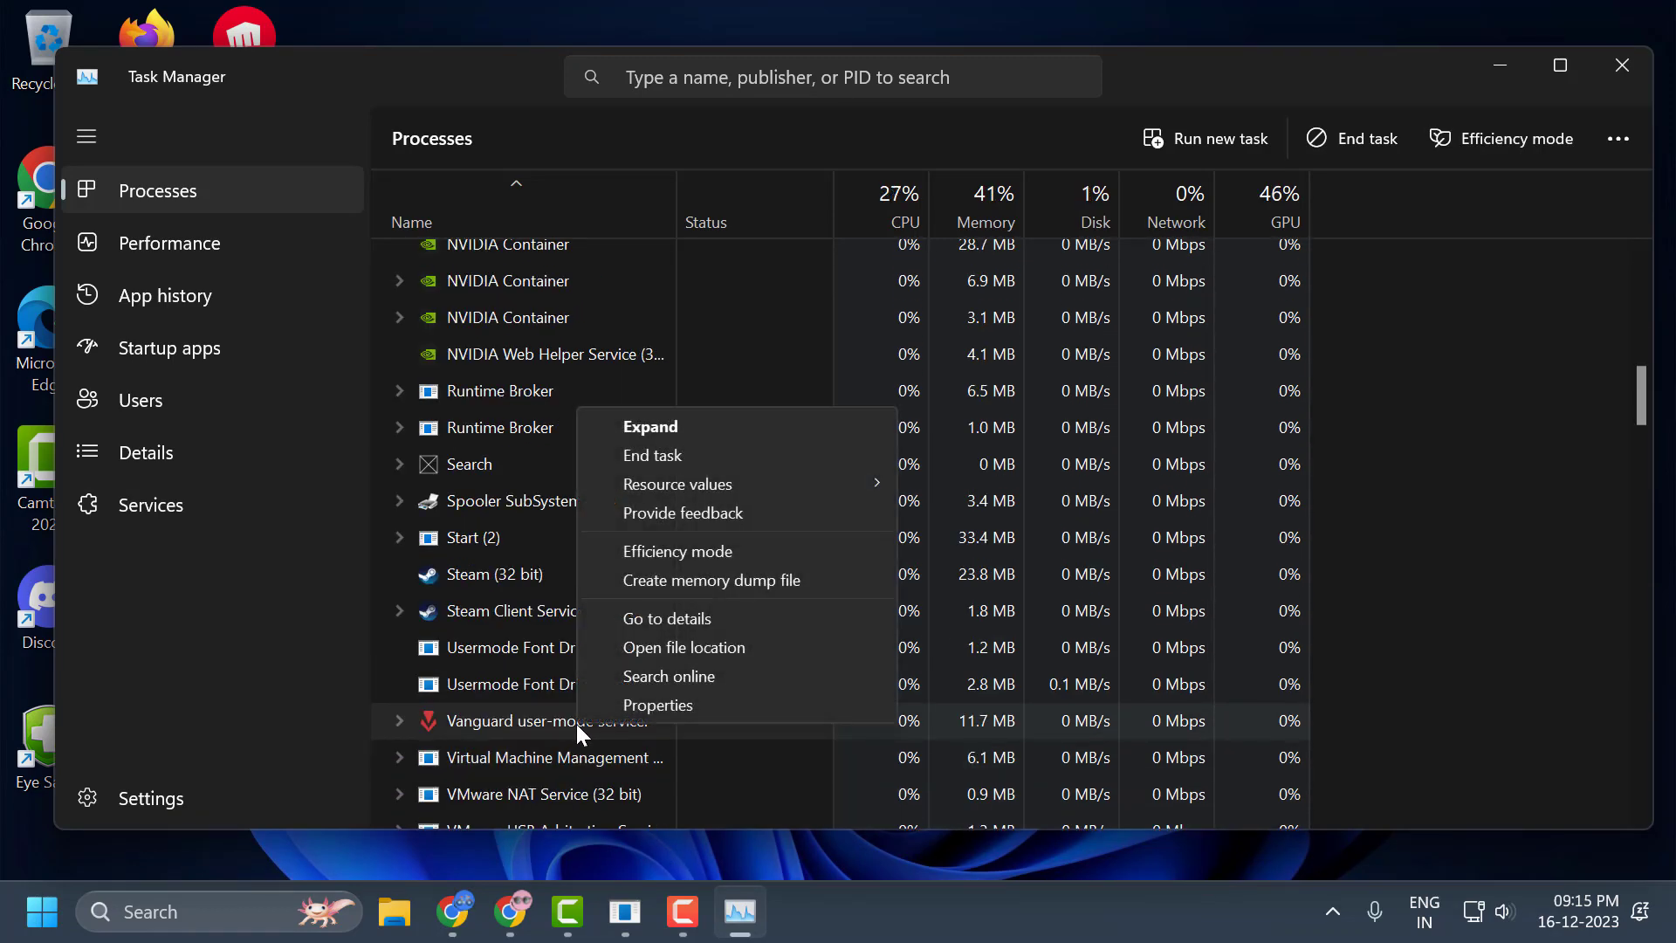
left_click(725, 442)
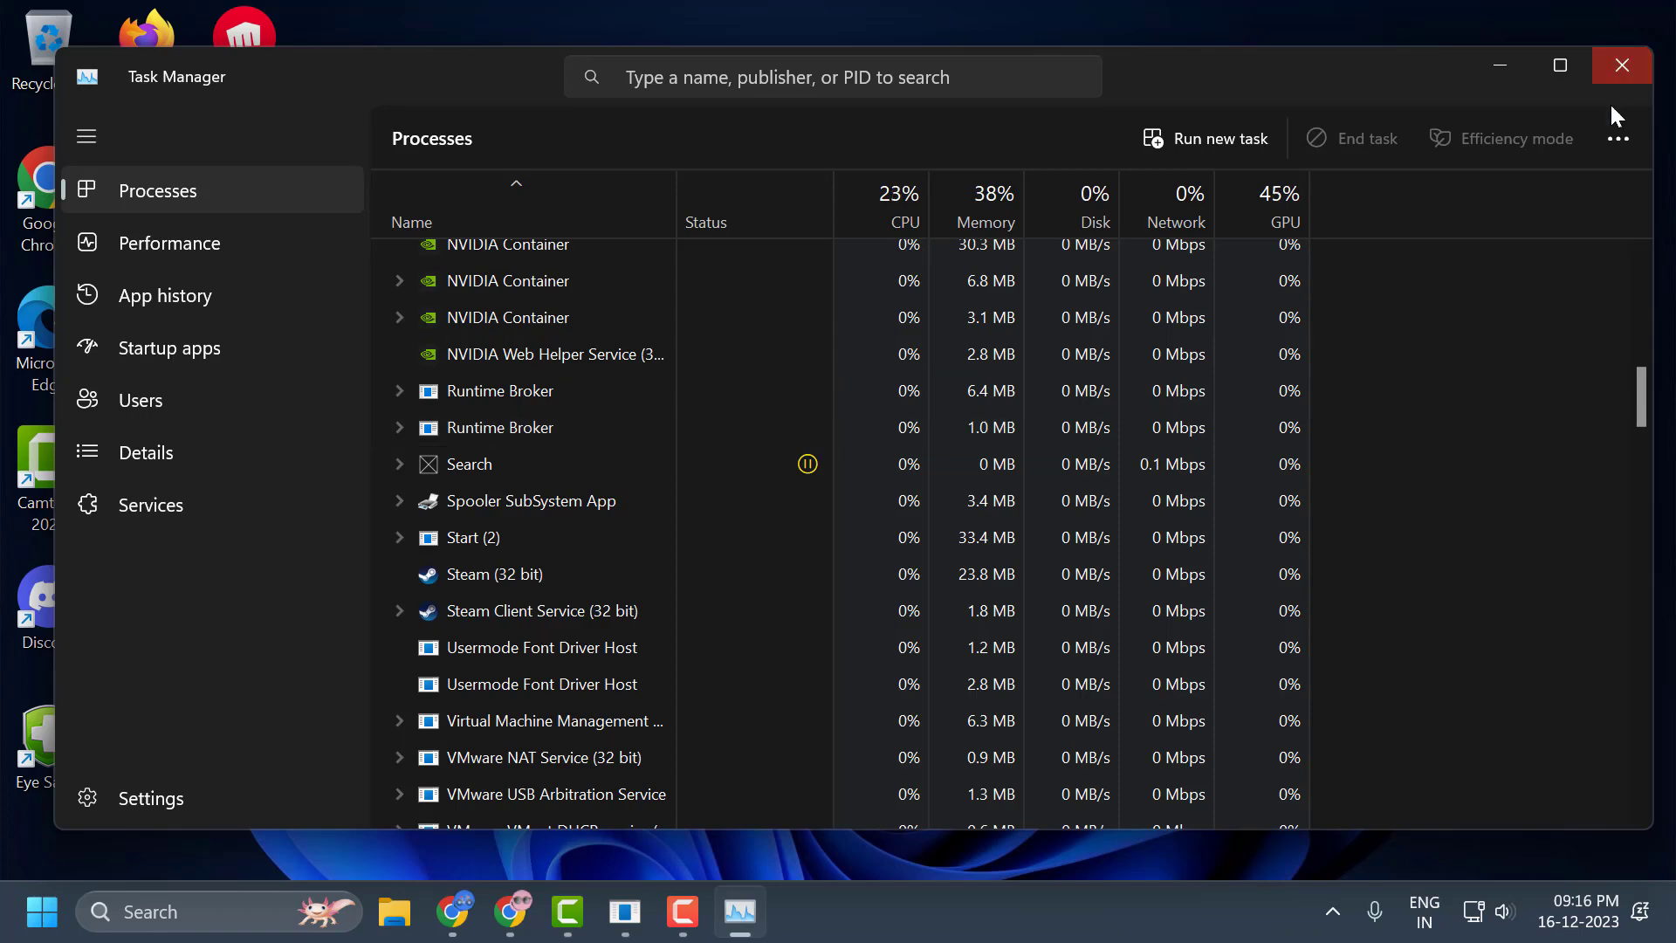
left_click(1621, 77)
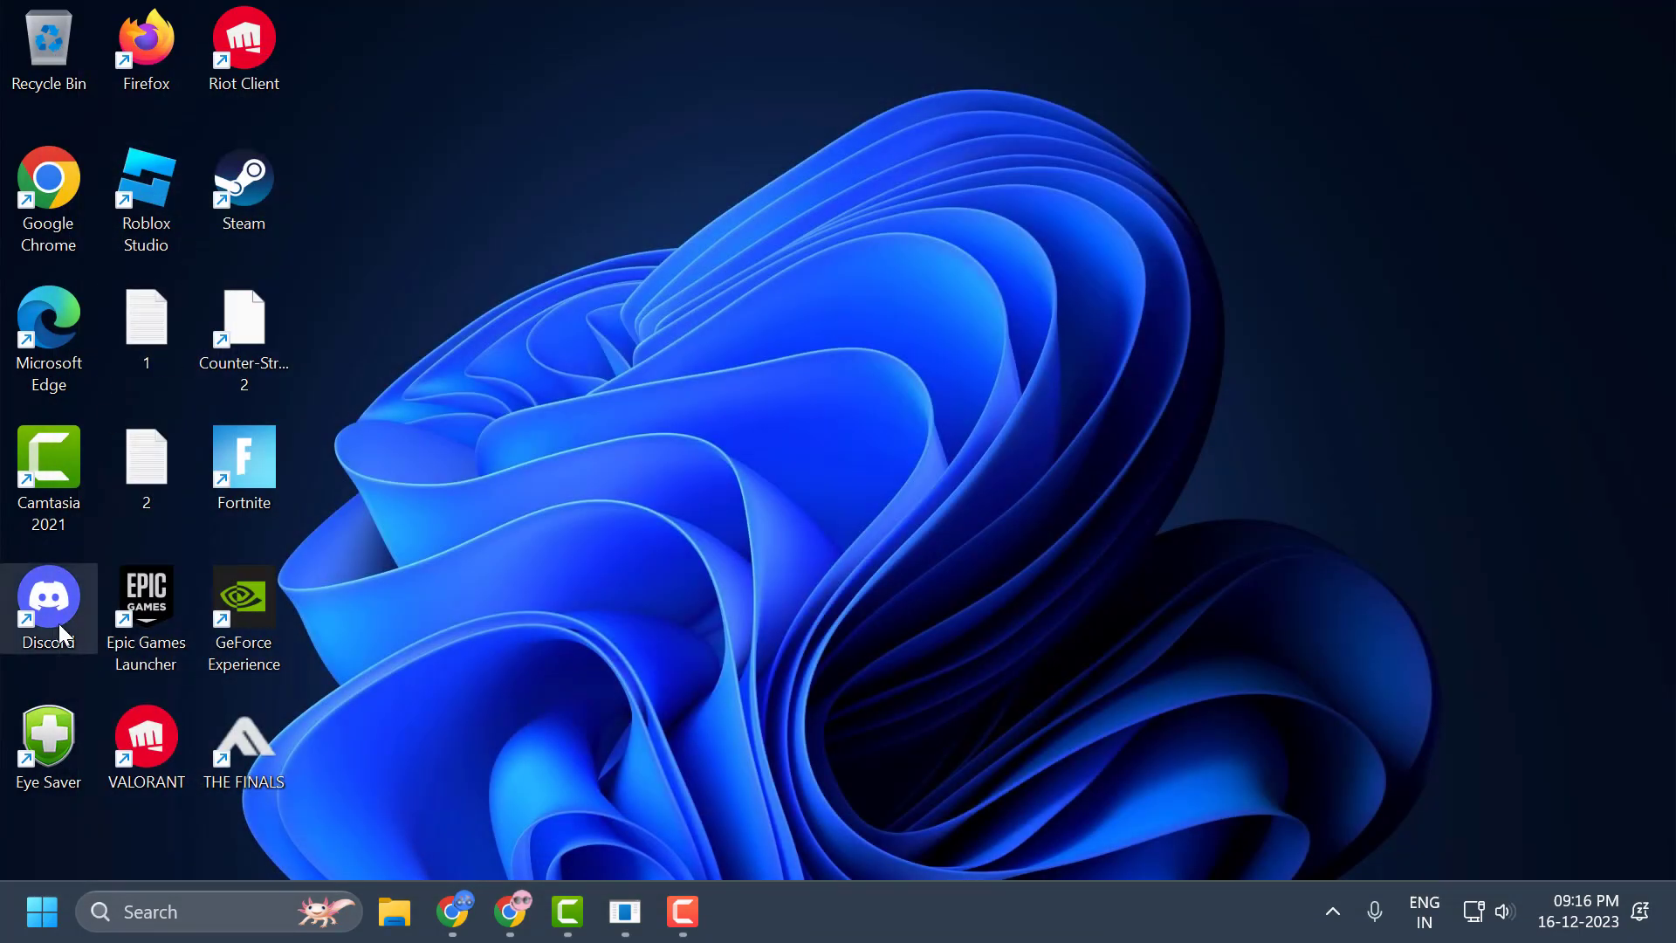
- Launch Discord, switch off Enable in-game overlay under Game Overlay settings, and close Discord
double_click(61, 632)
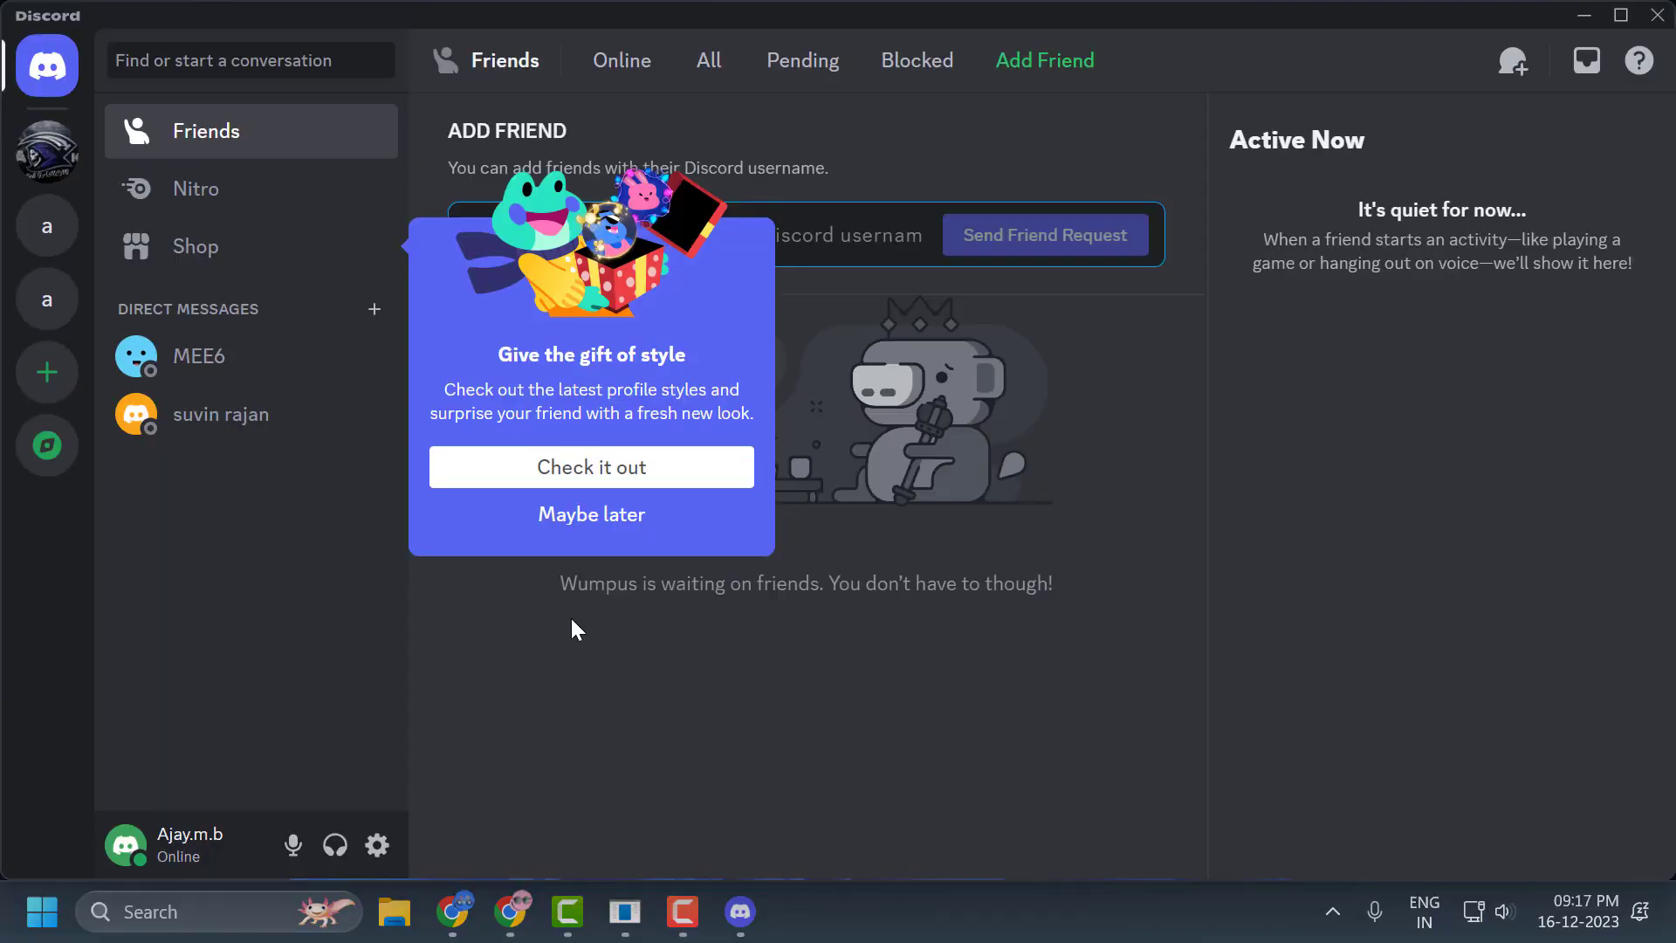
left_click(377, 845)
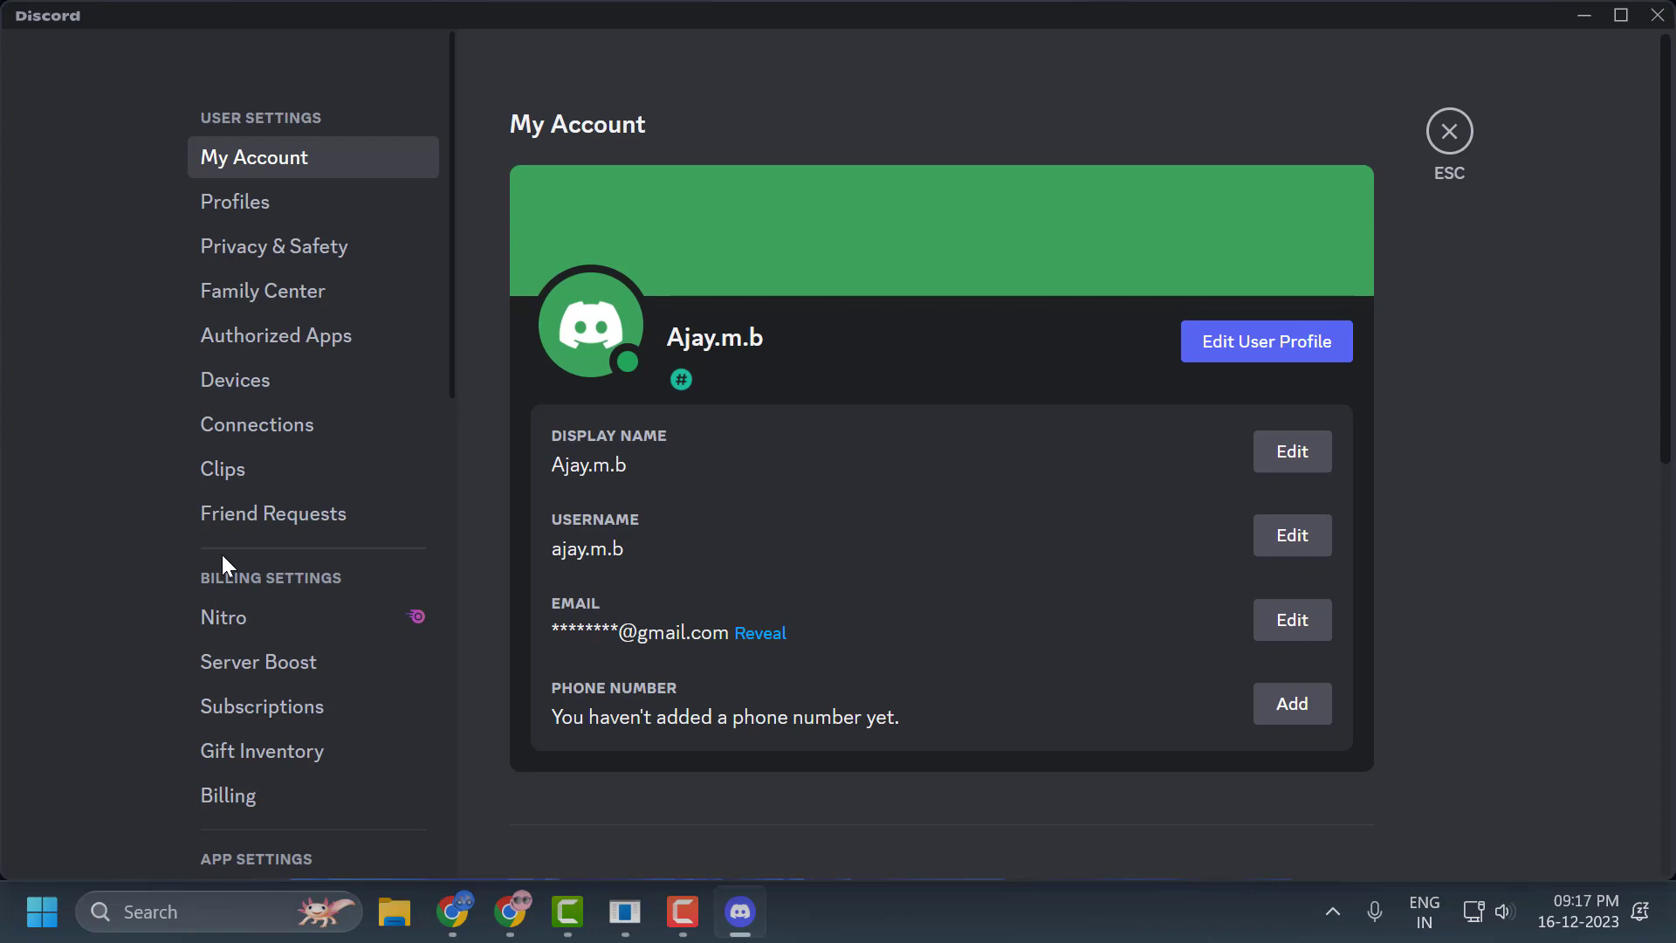
scroll(311, 531, "down", 5)
scroll(307, 623, "down", 5)
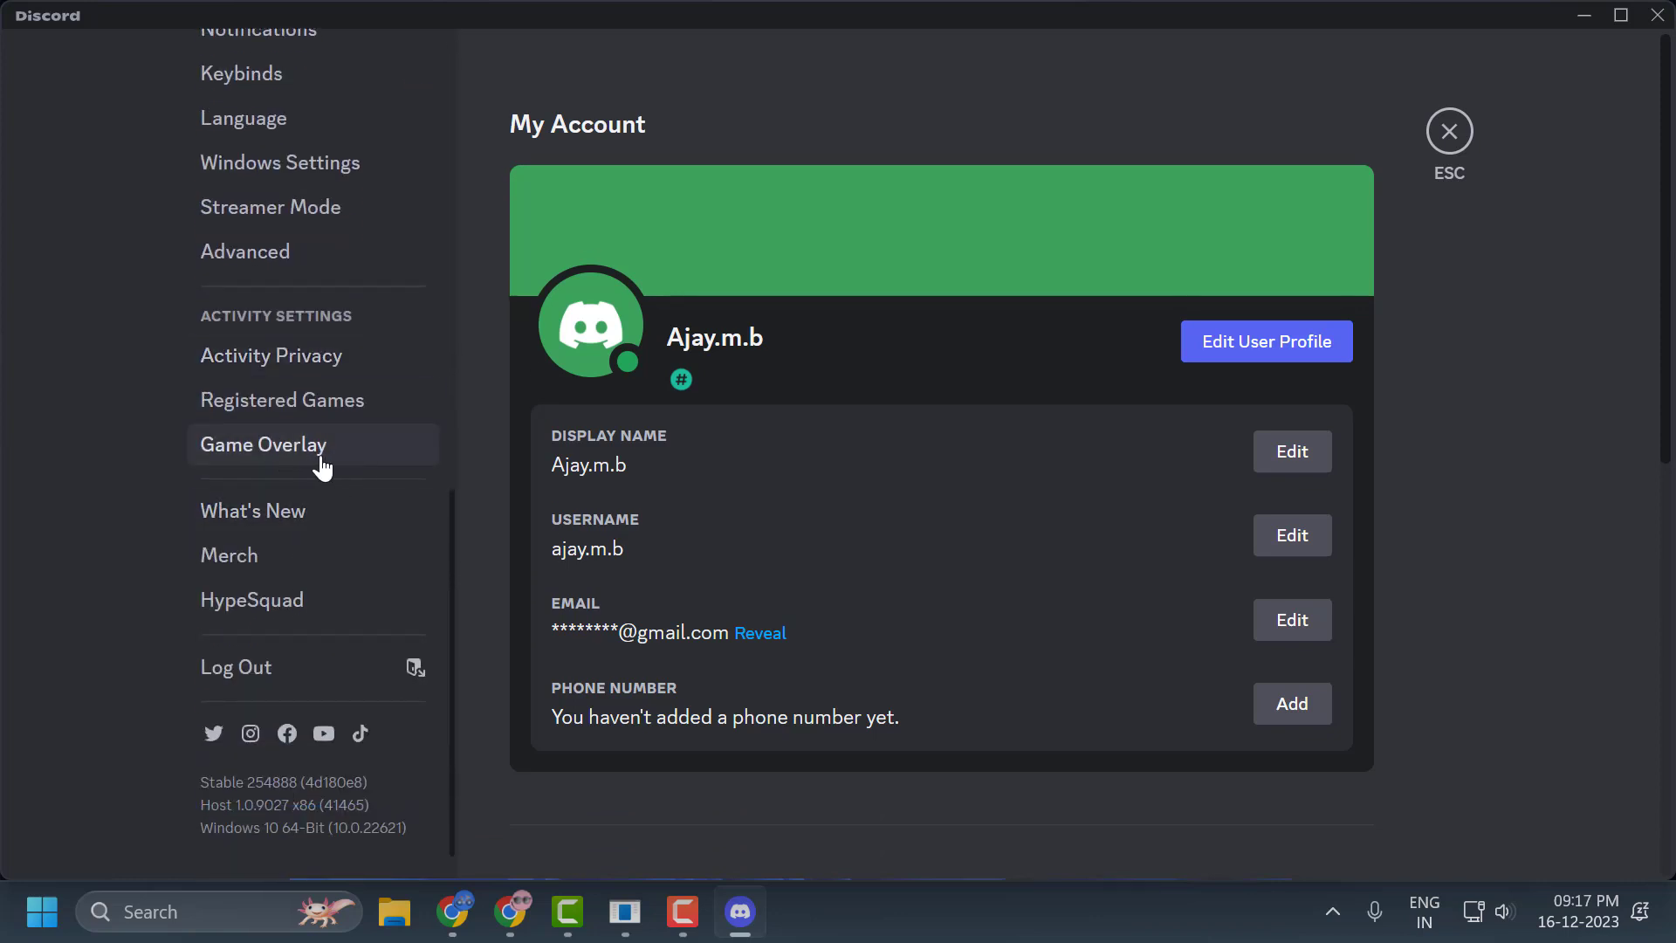
left_click(322, 467)
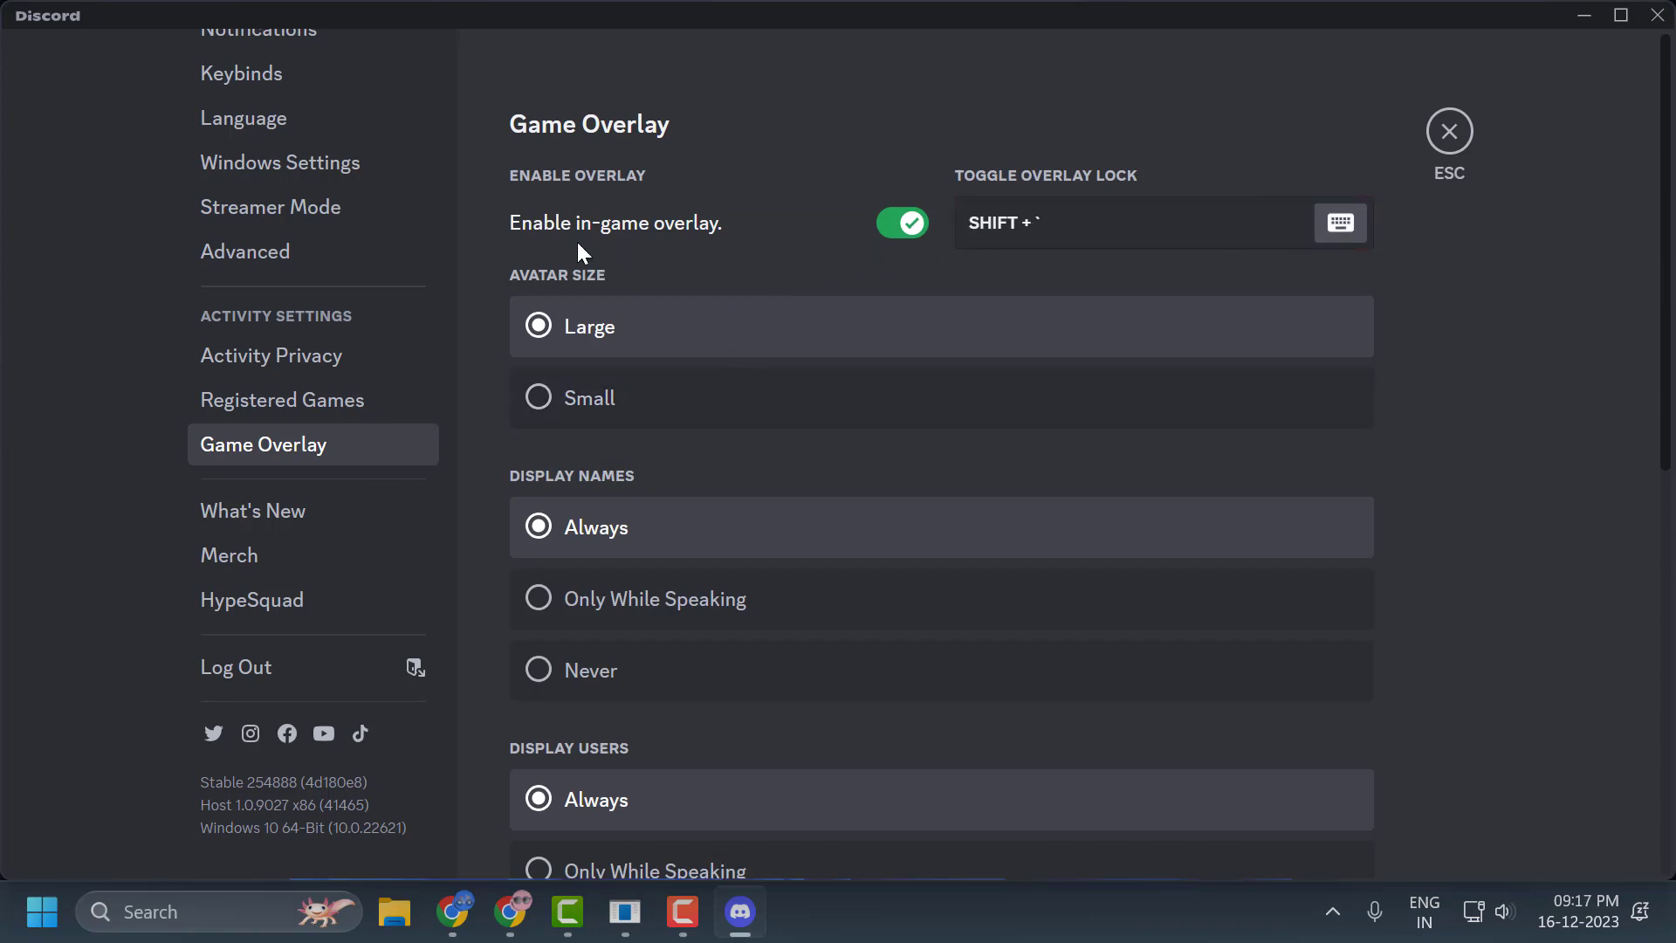
left_click(926, 230)
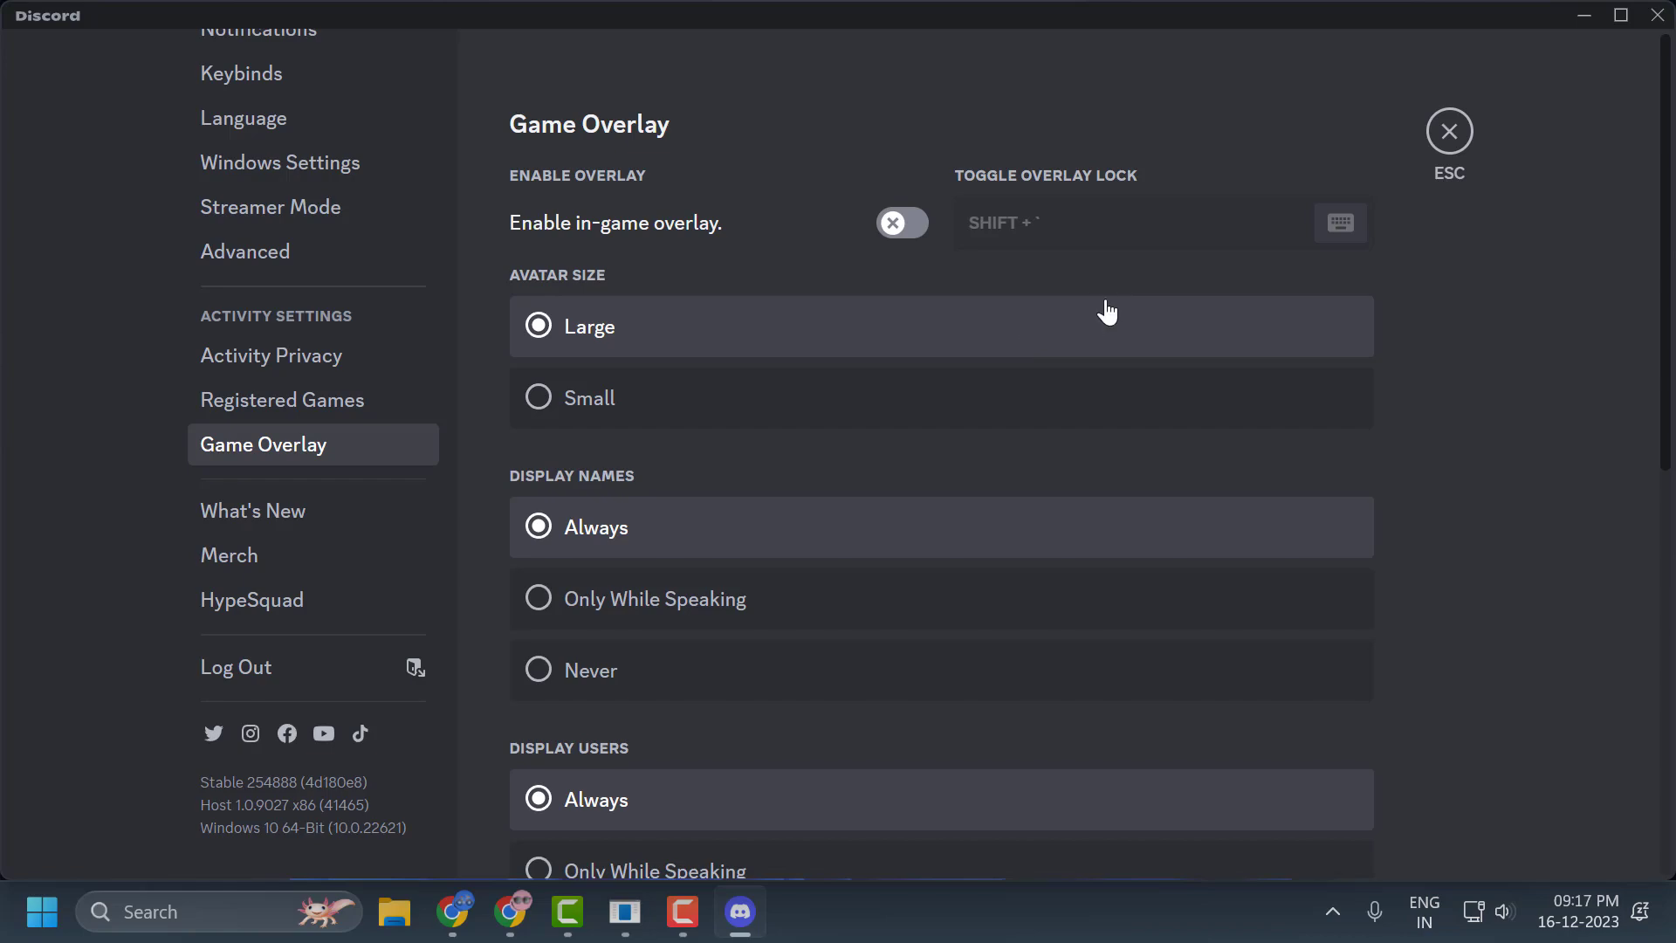
left_click(1653, 22)
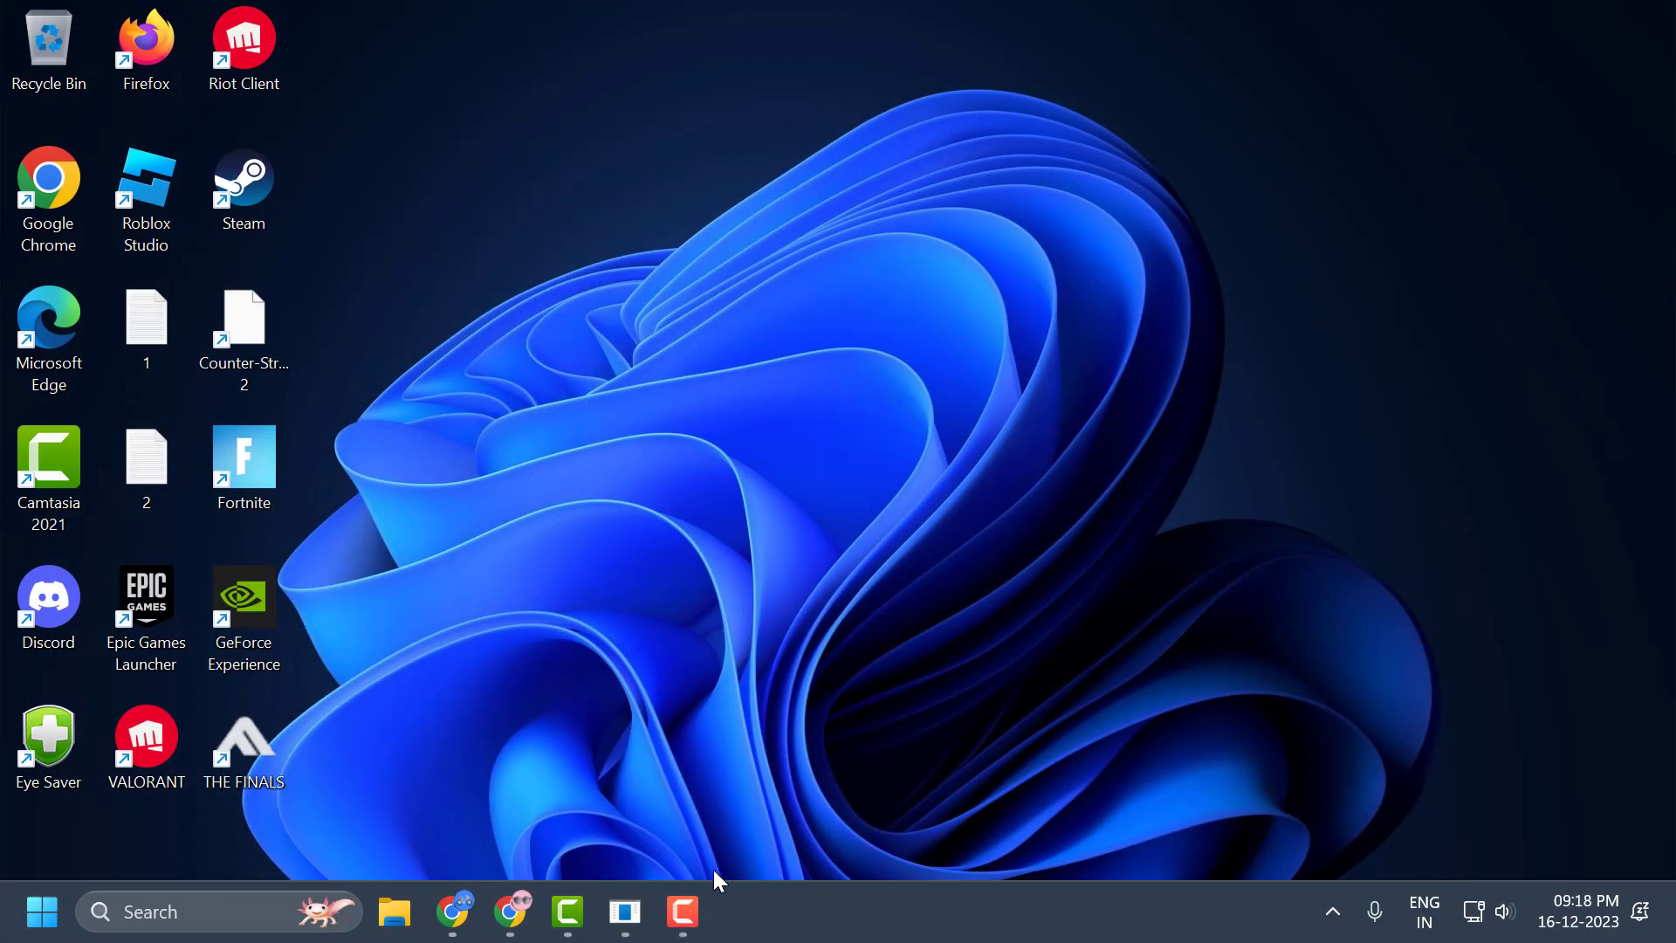
- Verify integrity of THE FINALS' 545 installed files from its Properties, then close the dialog
left_click(625, 911)
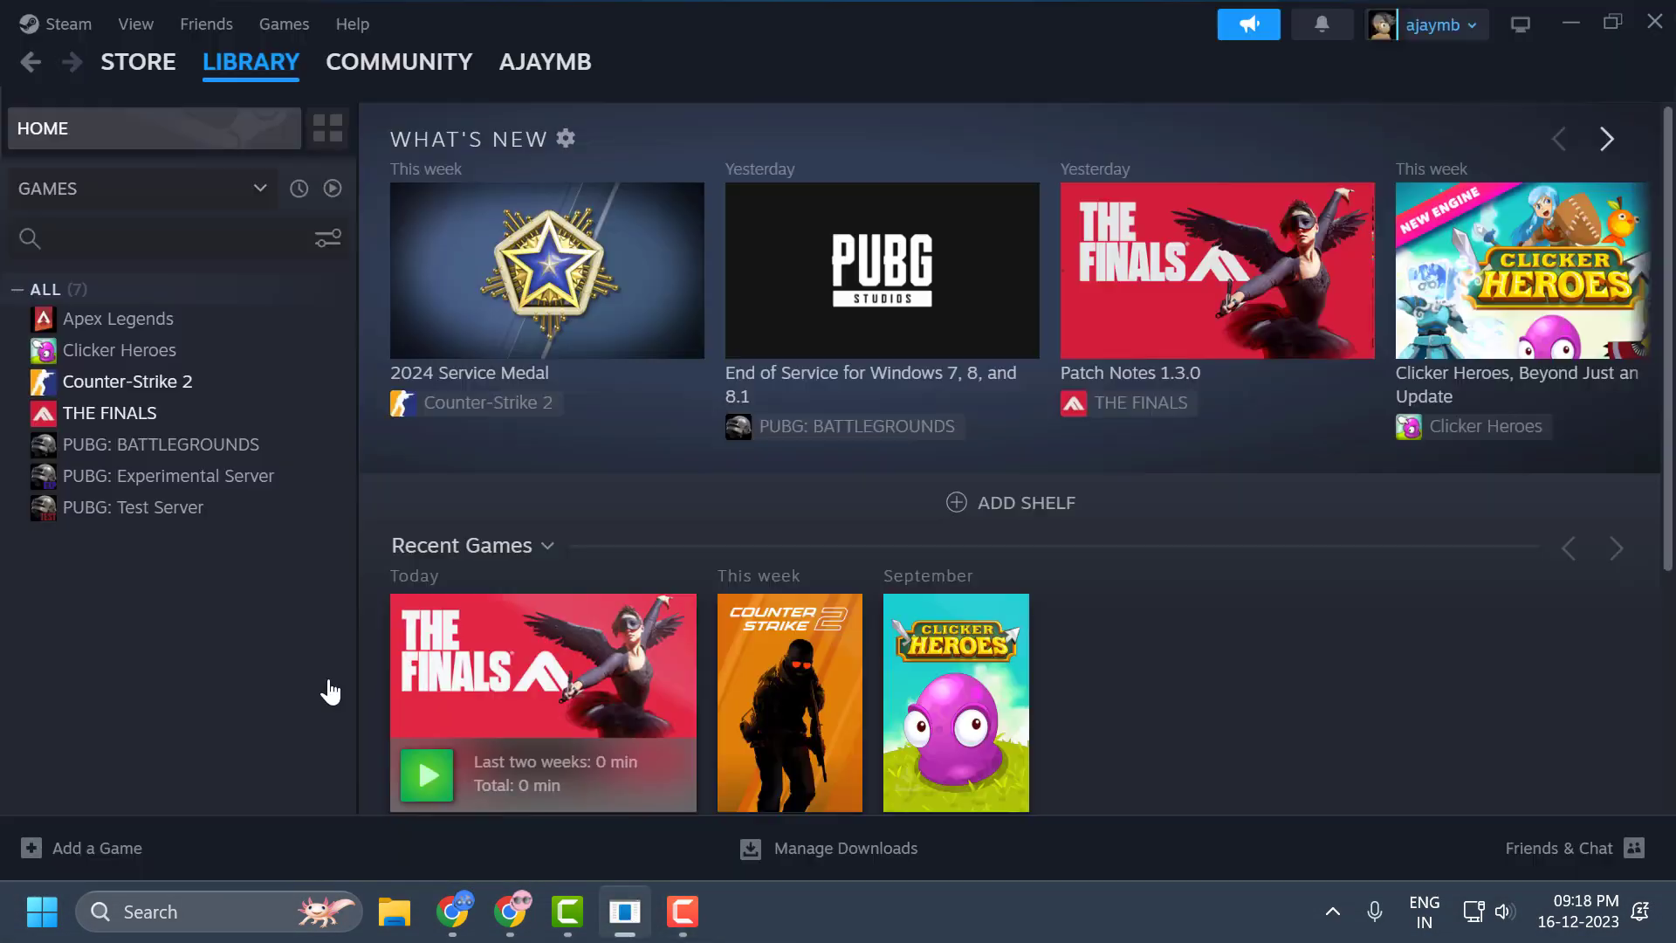
right_click(124, 419)
left_click(212, 627)
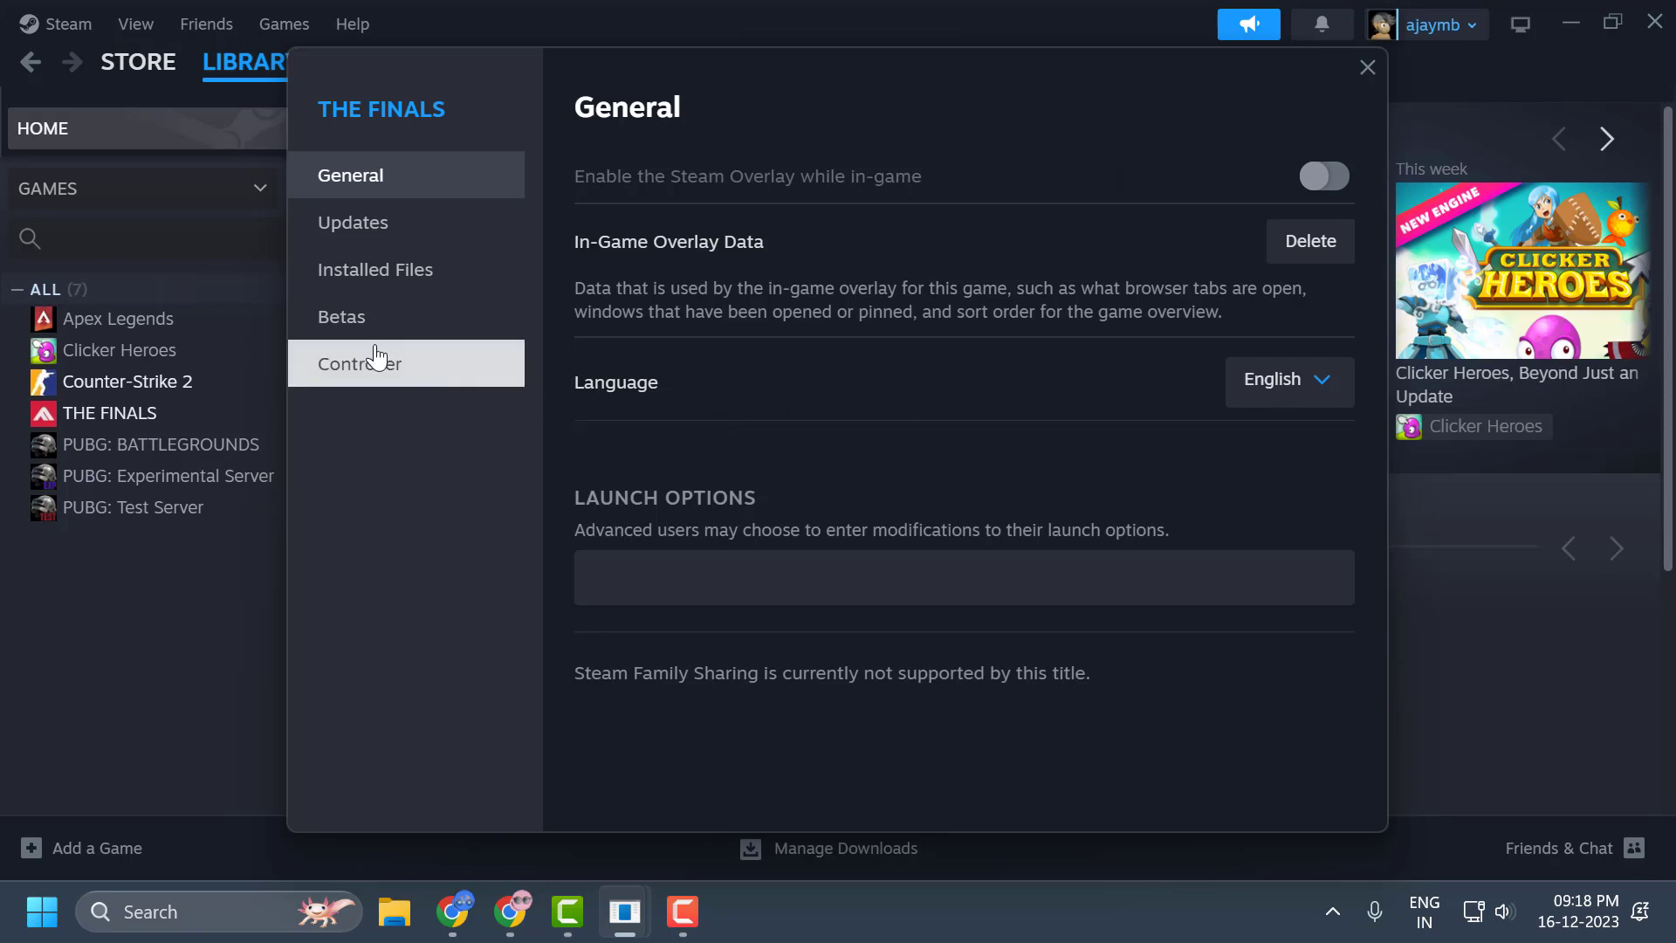
left_click(376, 278)
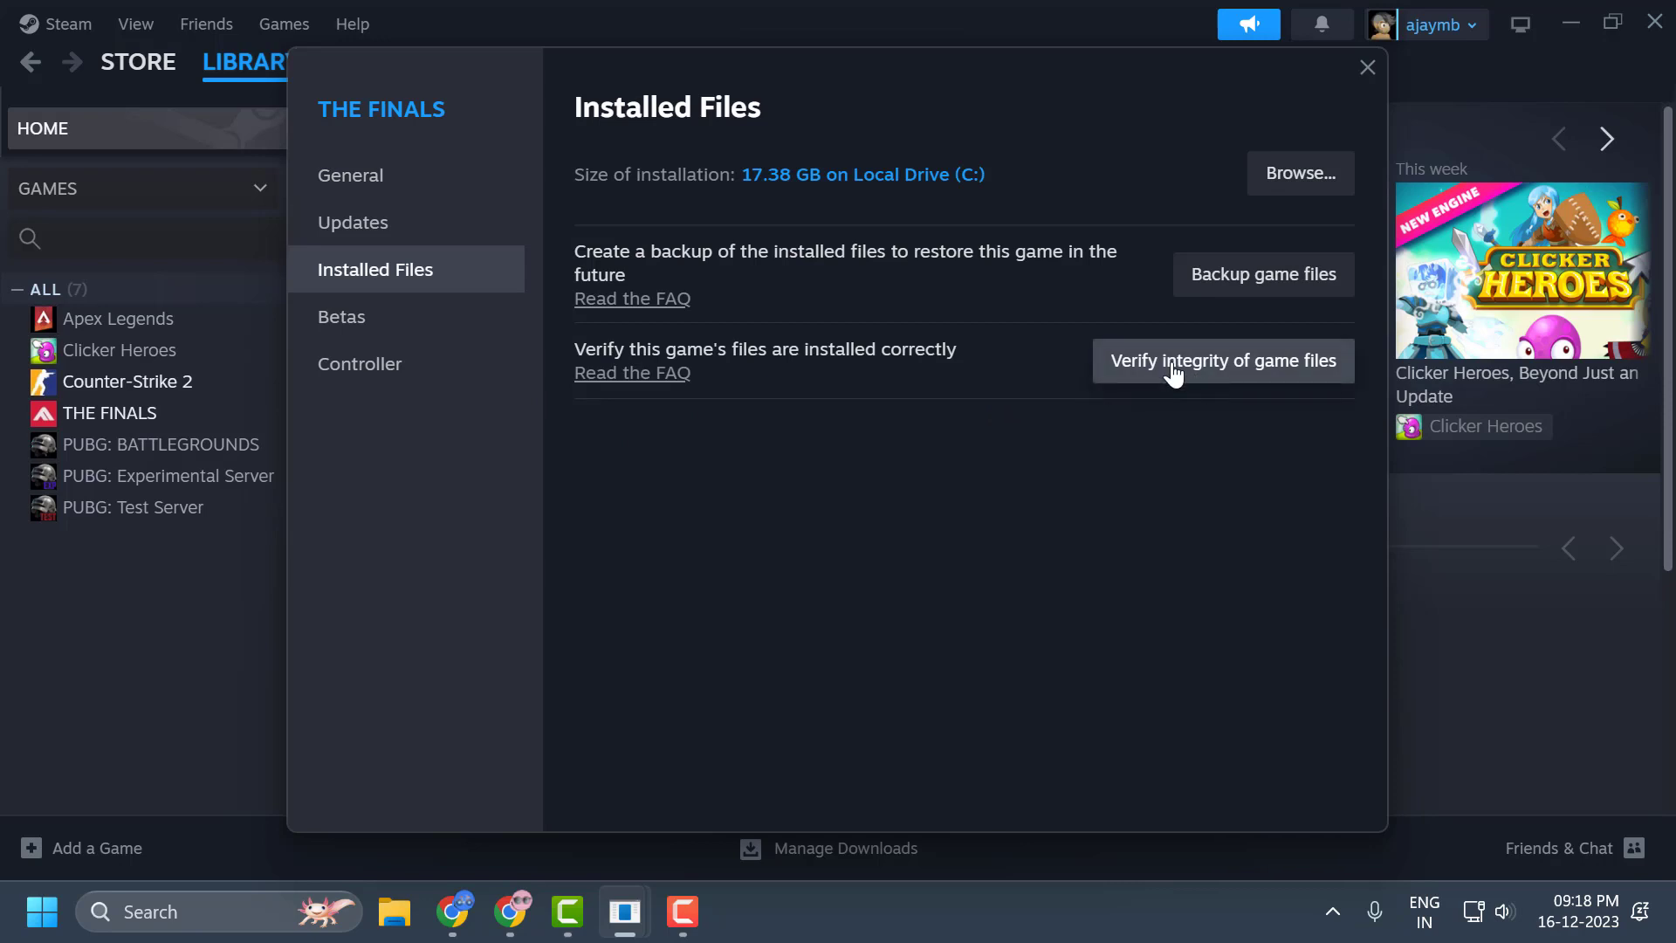
left_click(1283, 367)
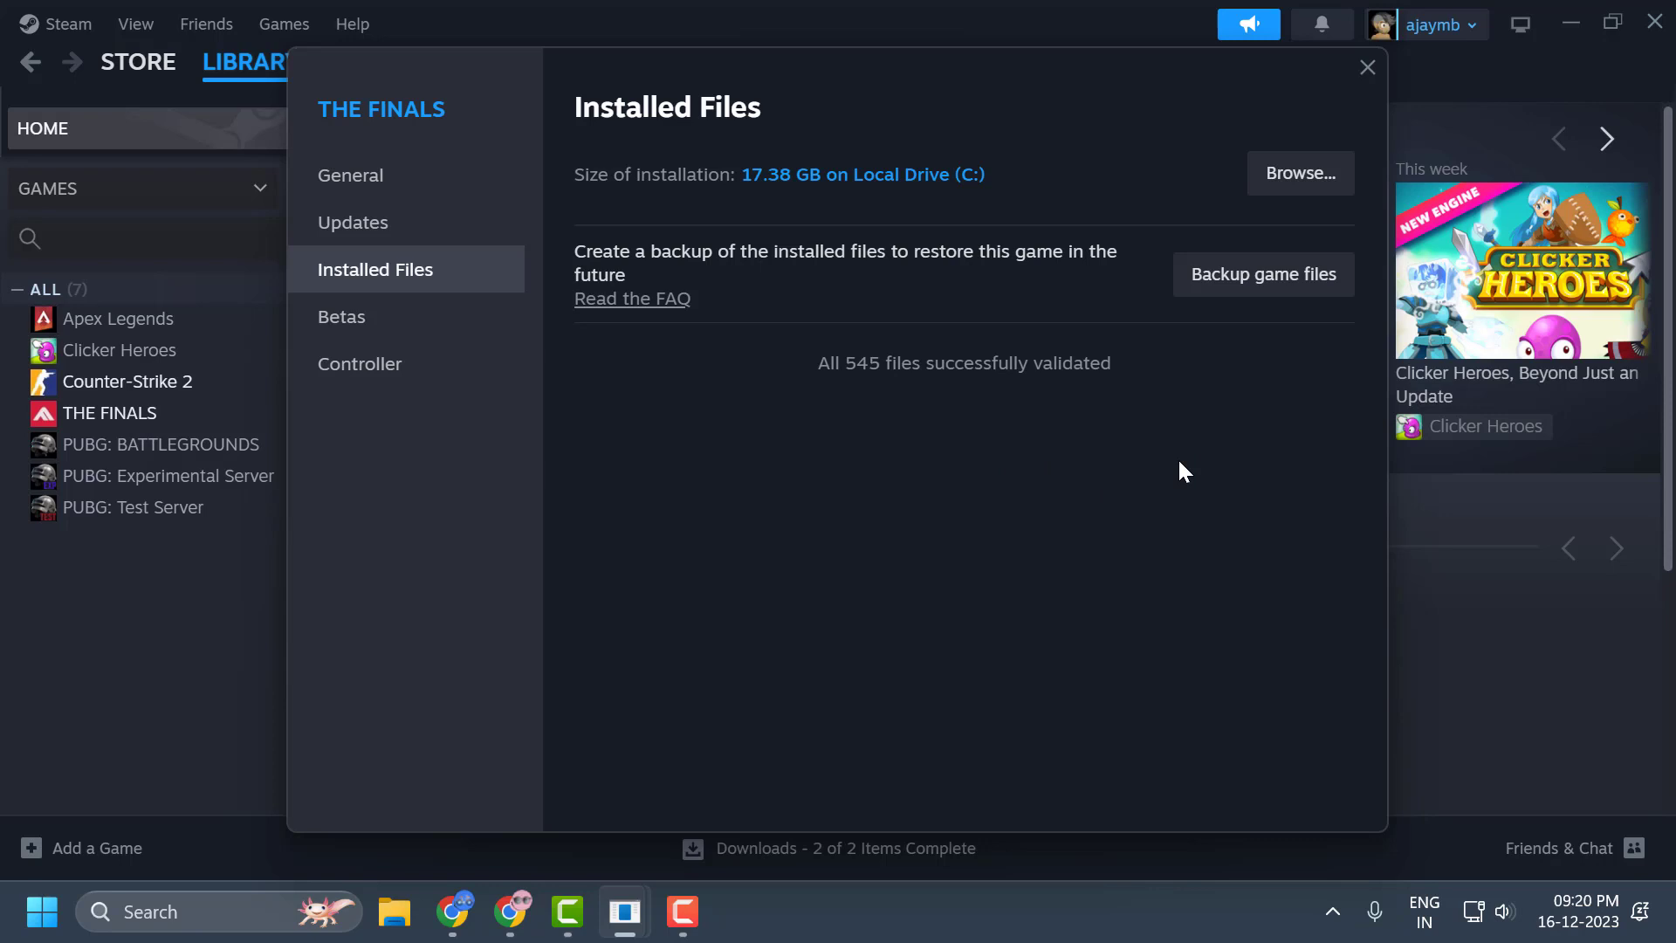
left_click(1367, 67)
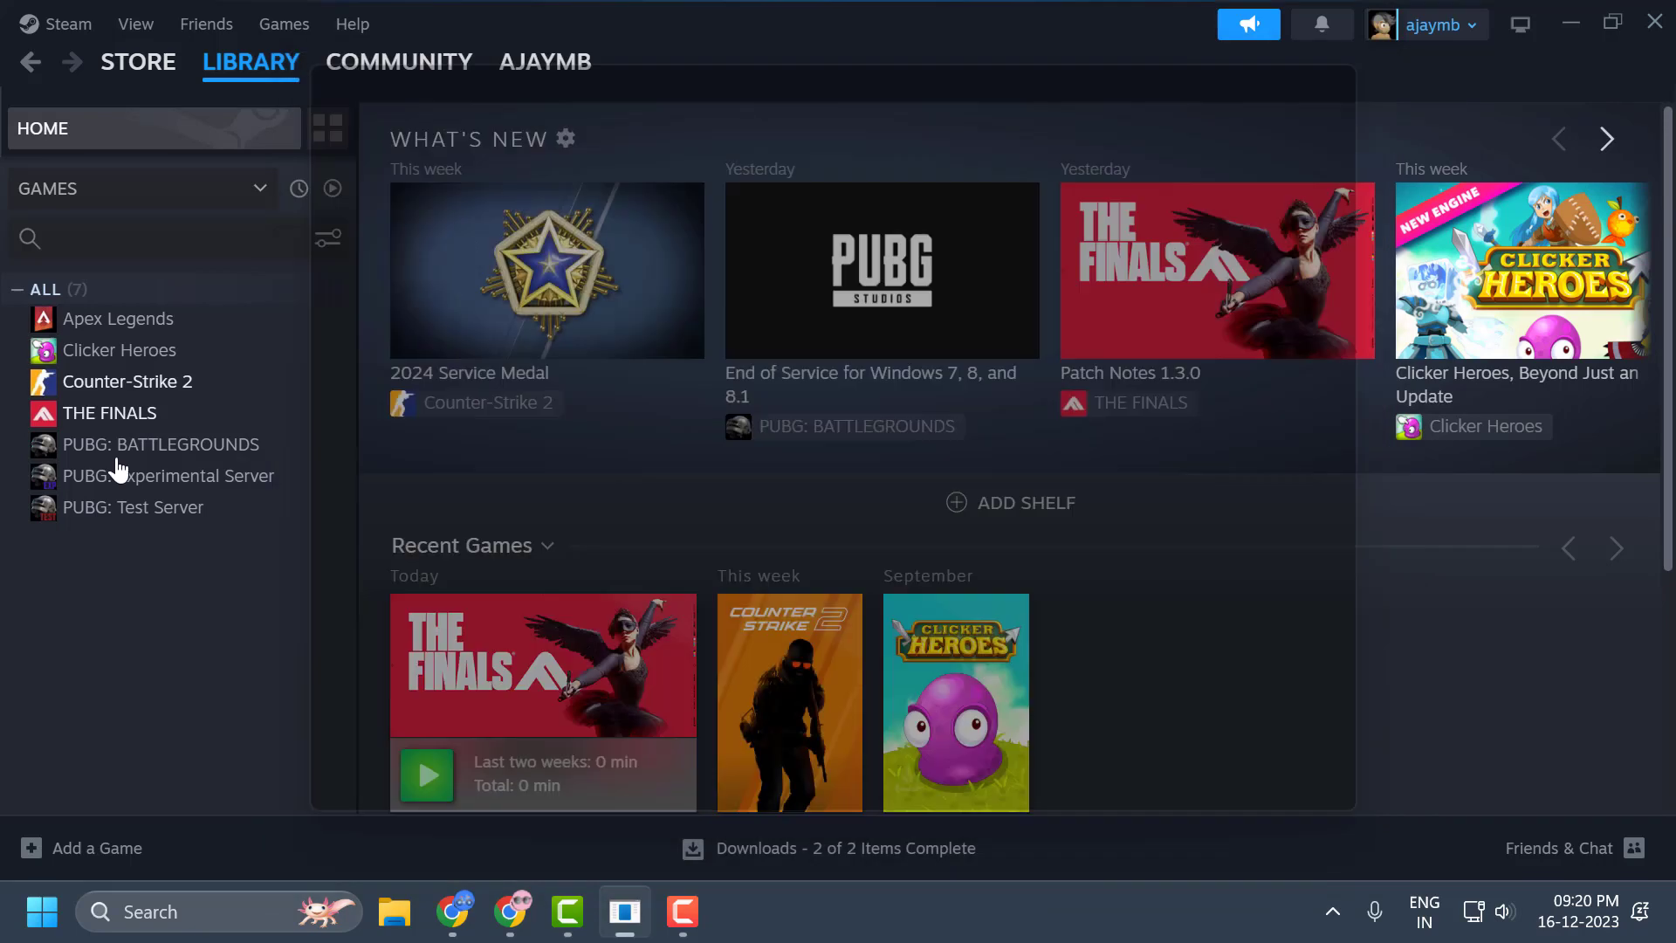
- Open THE FINALS' local install folder again via Manage > Browse local files
right_click(118, 416)
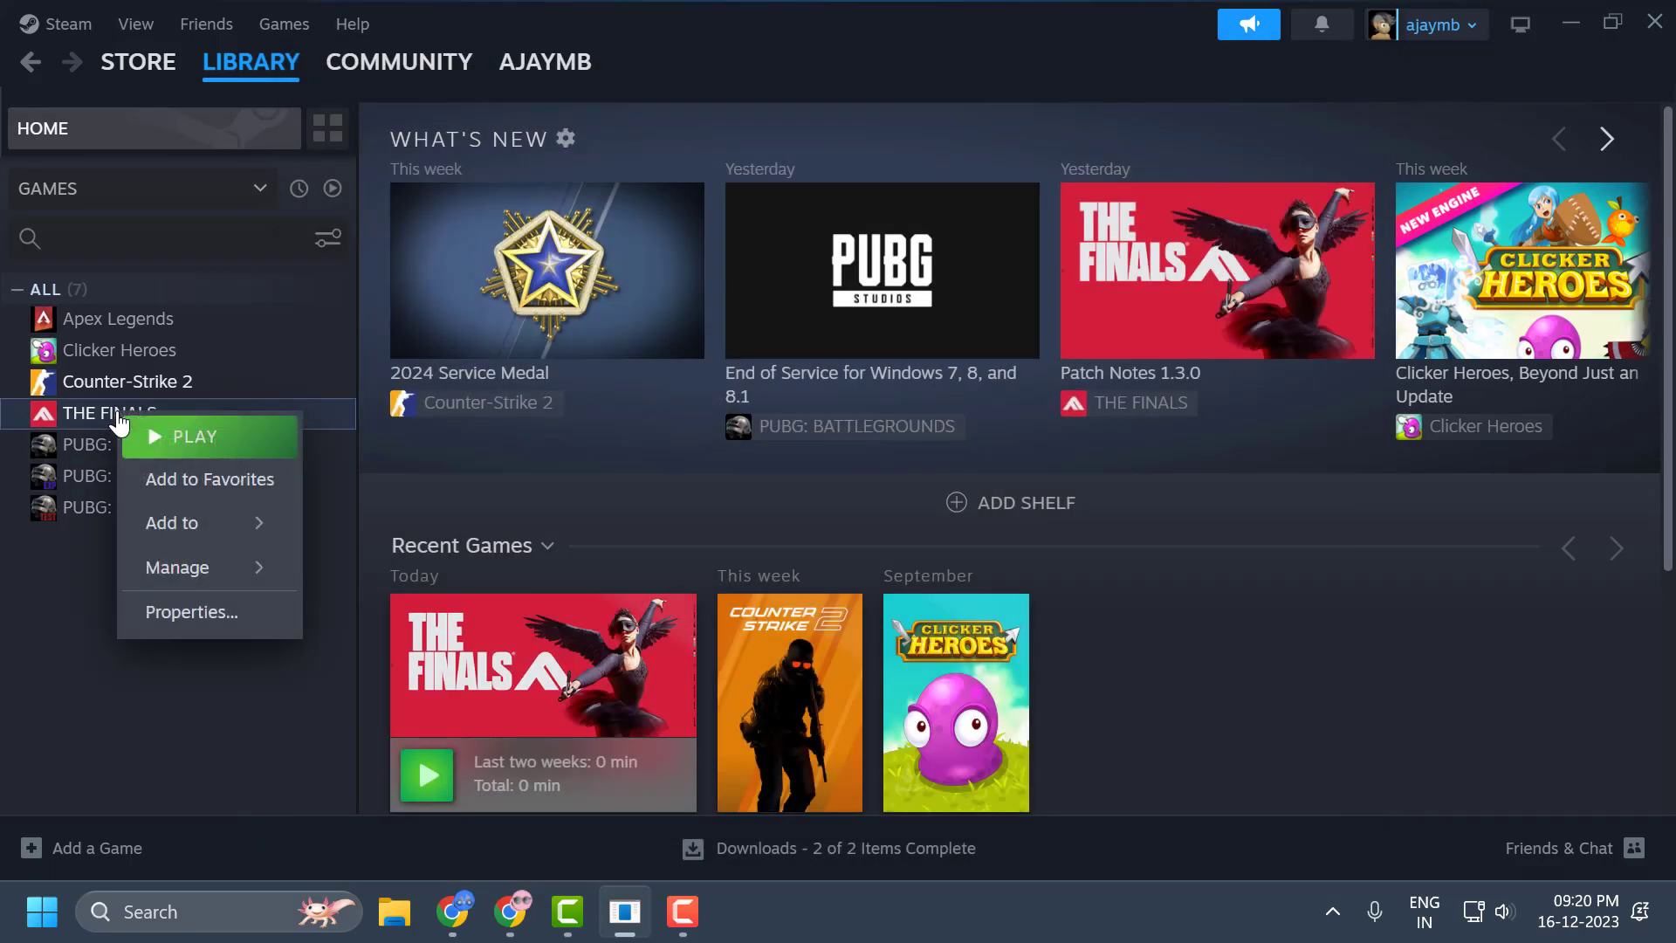
mouse_move(162, 576)
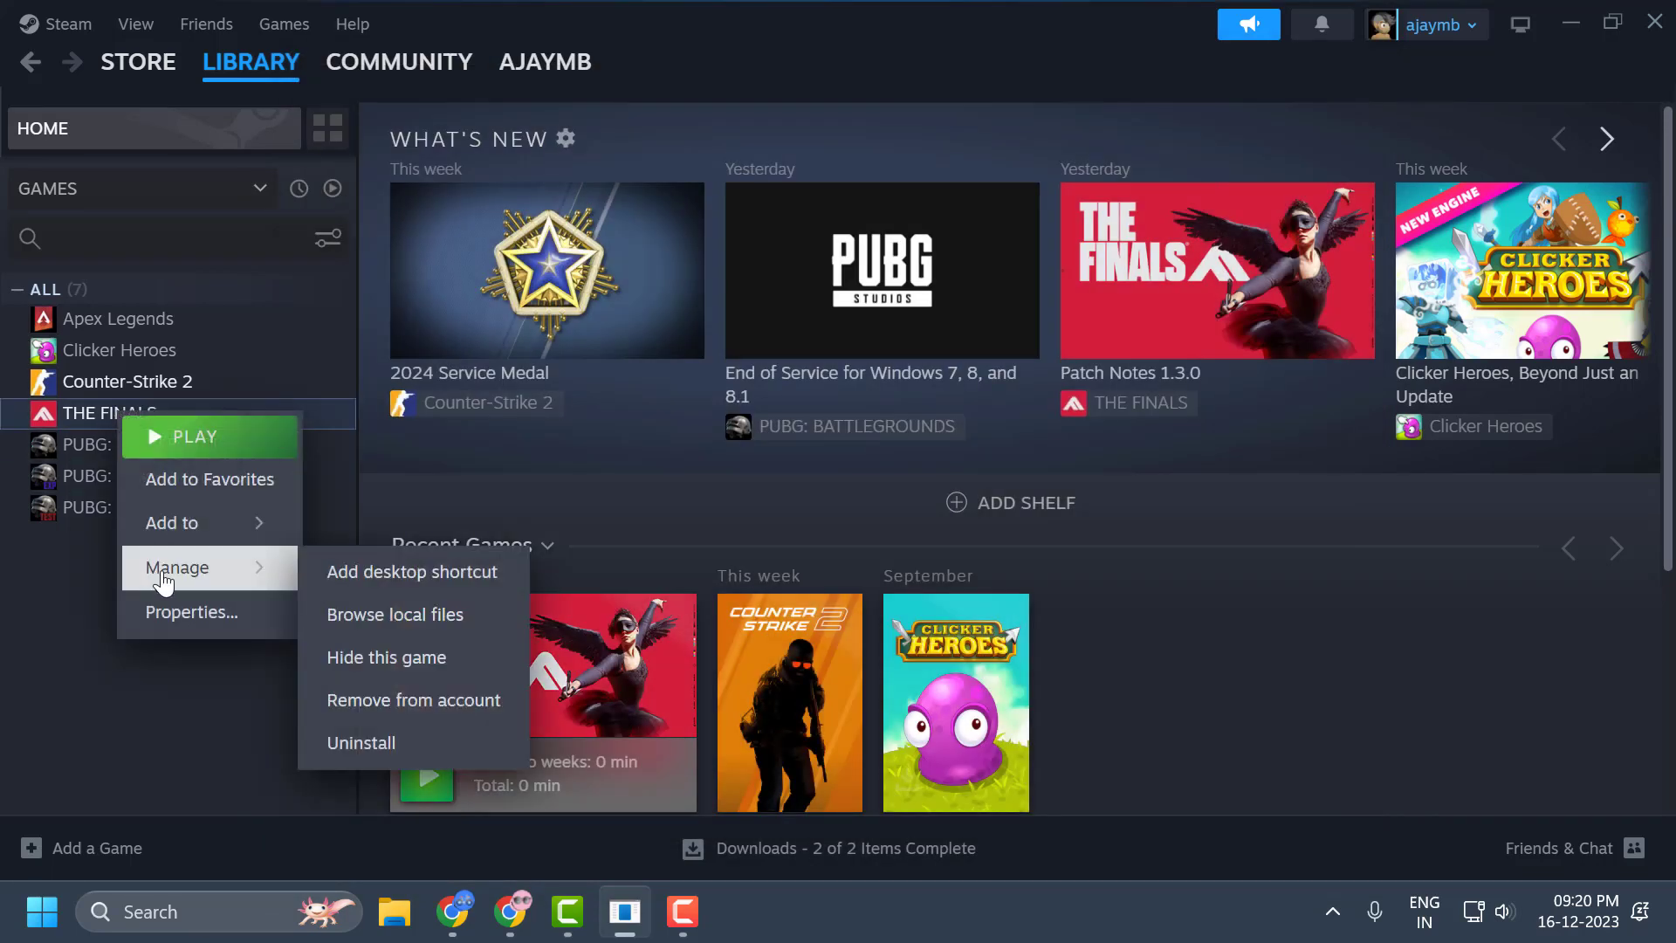
left_click(392, 617)
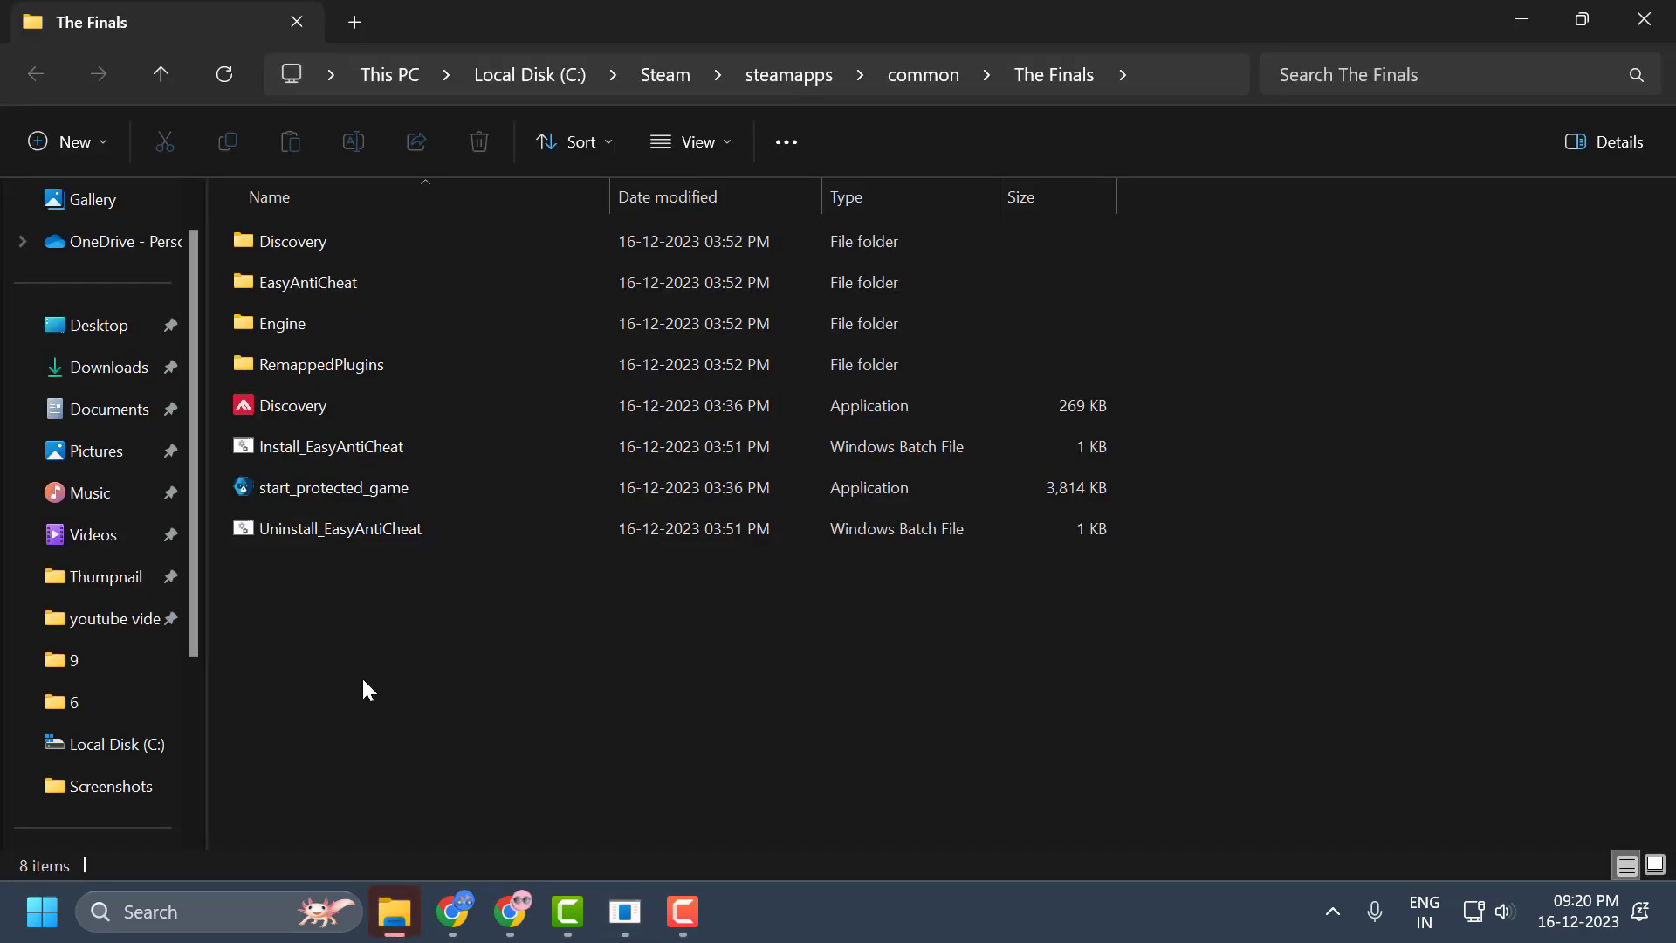
- In the common folder, create a new custom-named backup folder beside The Finals
left_click(903, 78)
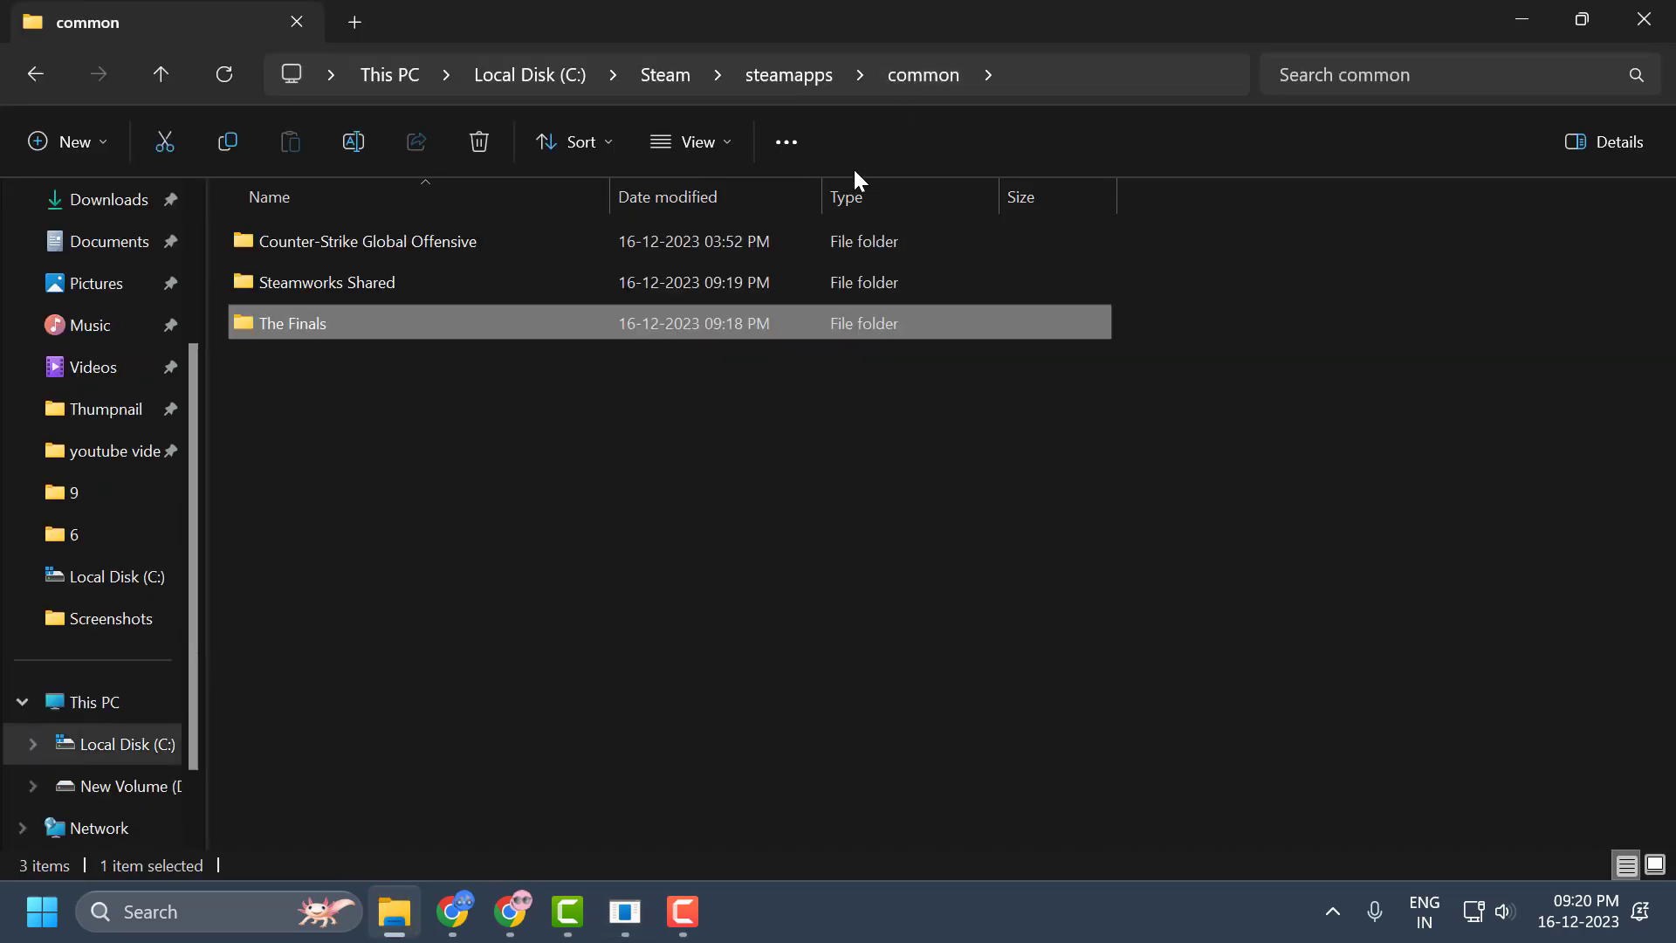
left_click(484, 449)
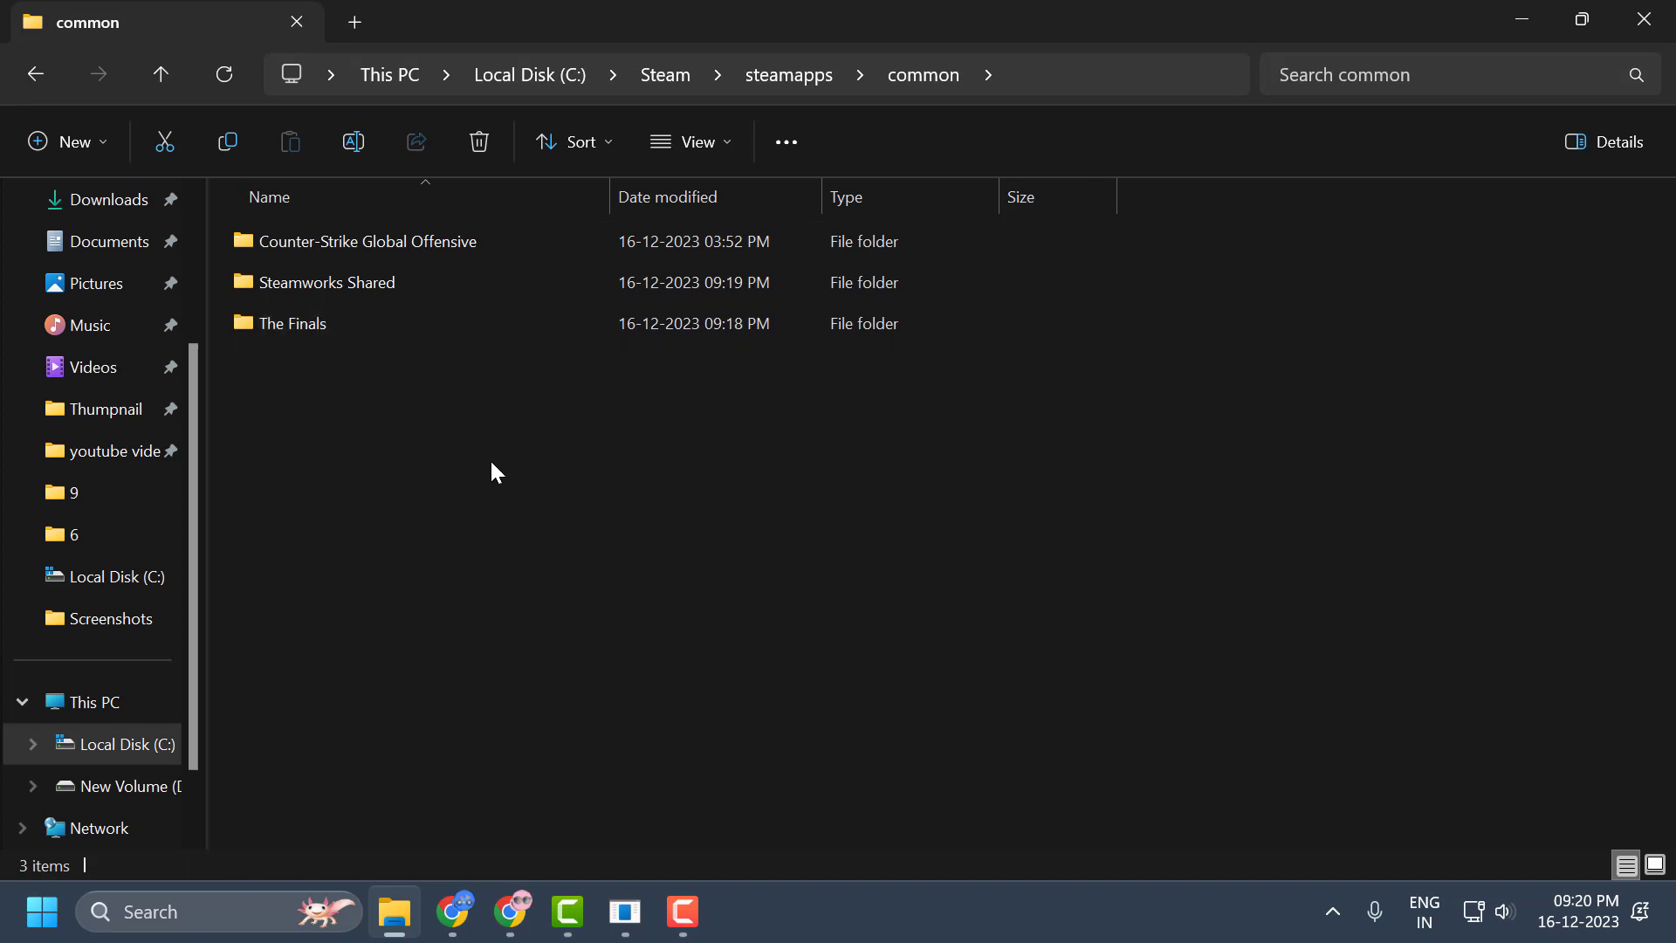
right_click(545, 484)
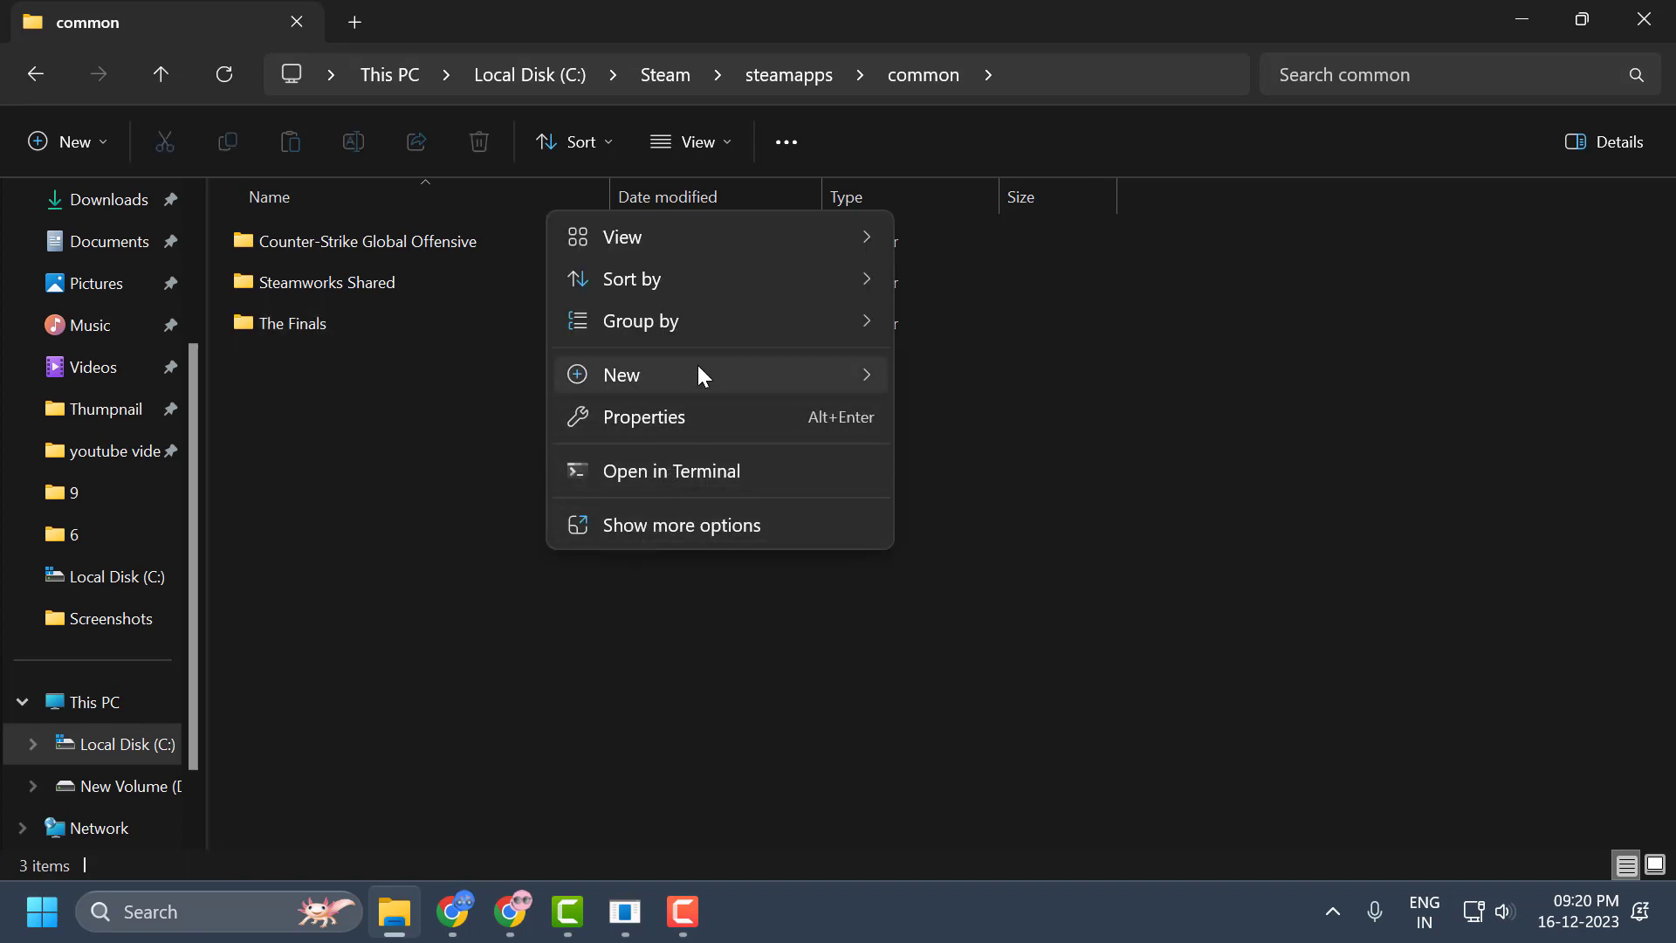
mouse_move(698, 366)
left_click(998, 385)
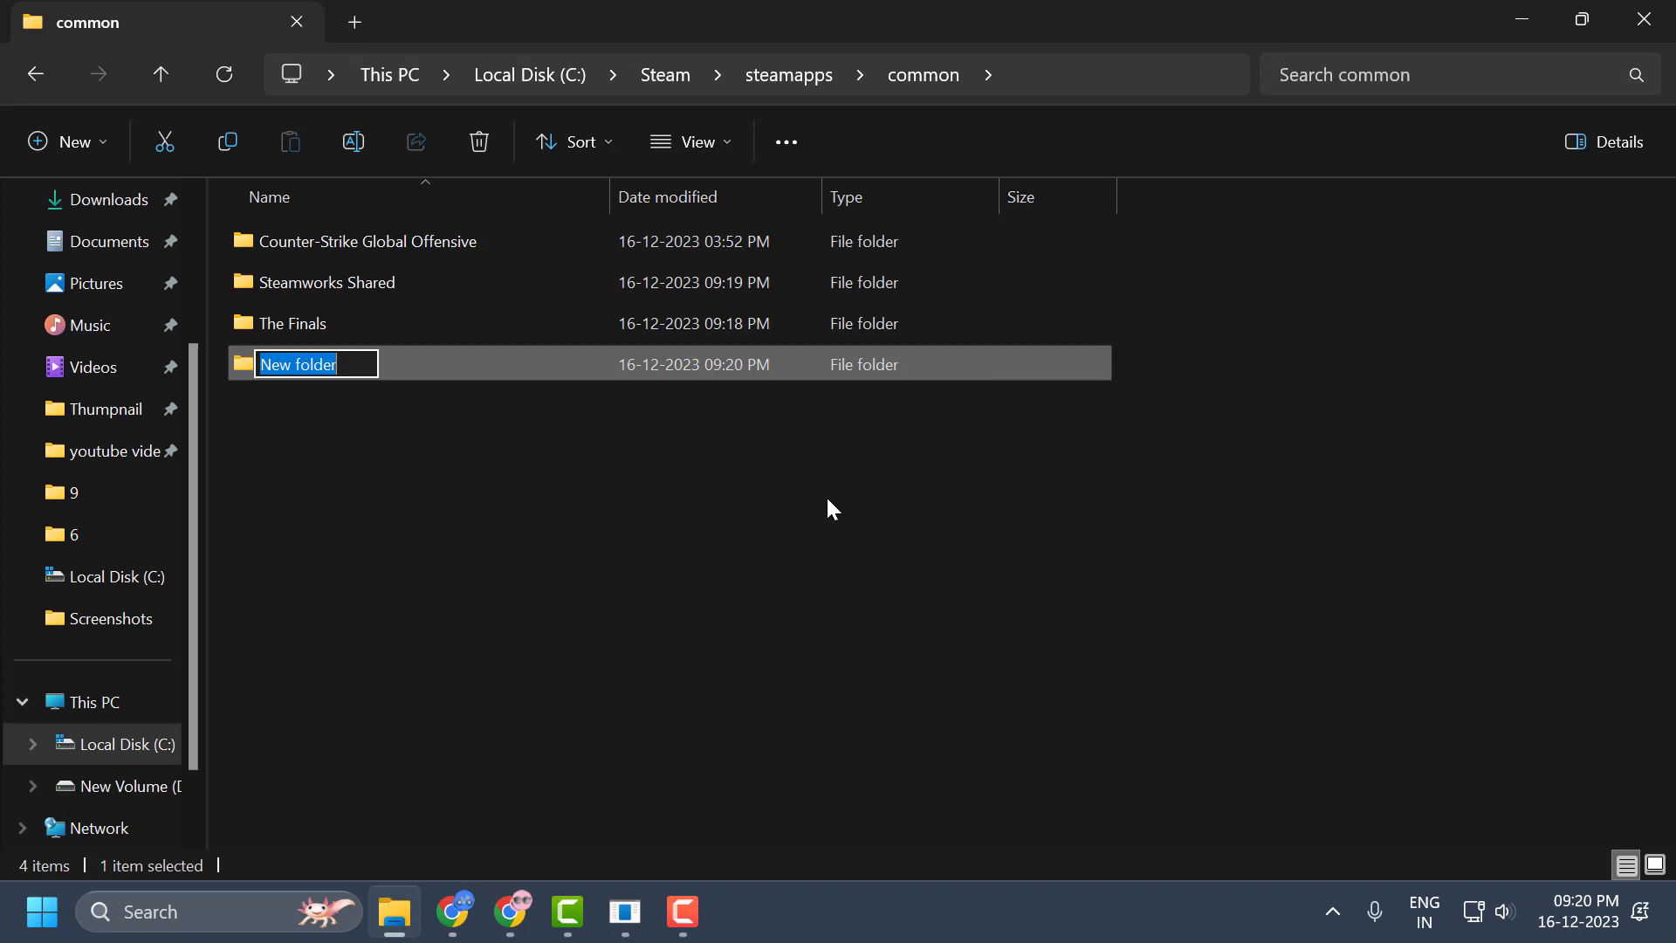
left_click(325, 363)
left_click_drag(338, 363, 218, 363)
type("ajay")
key("Return")
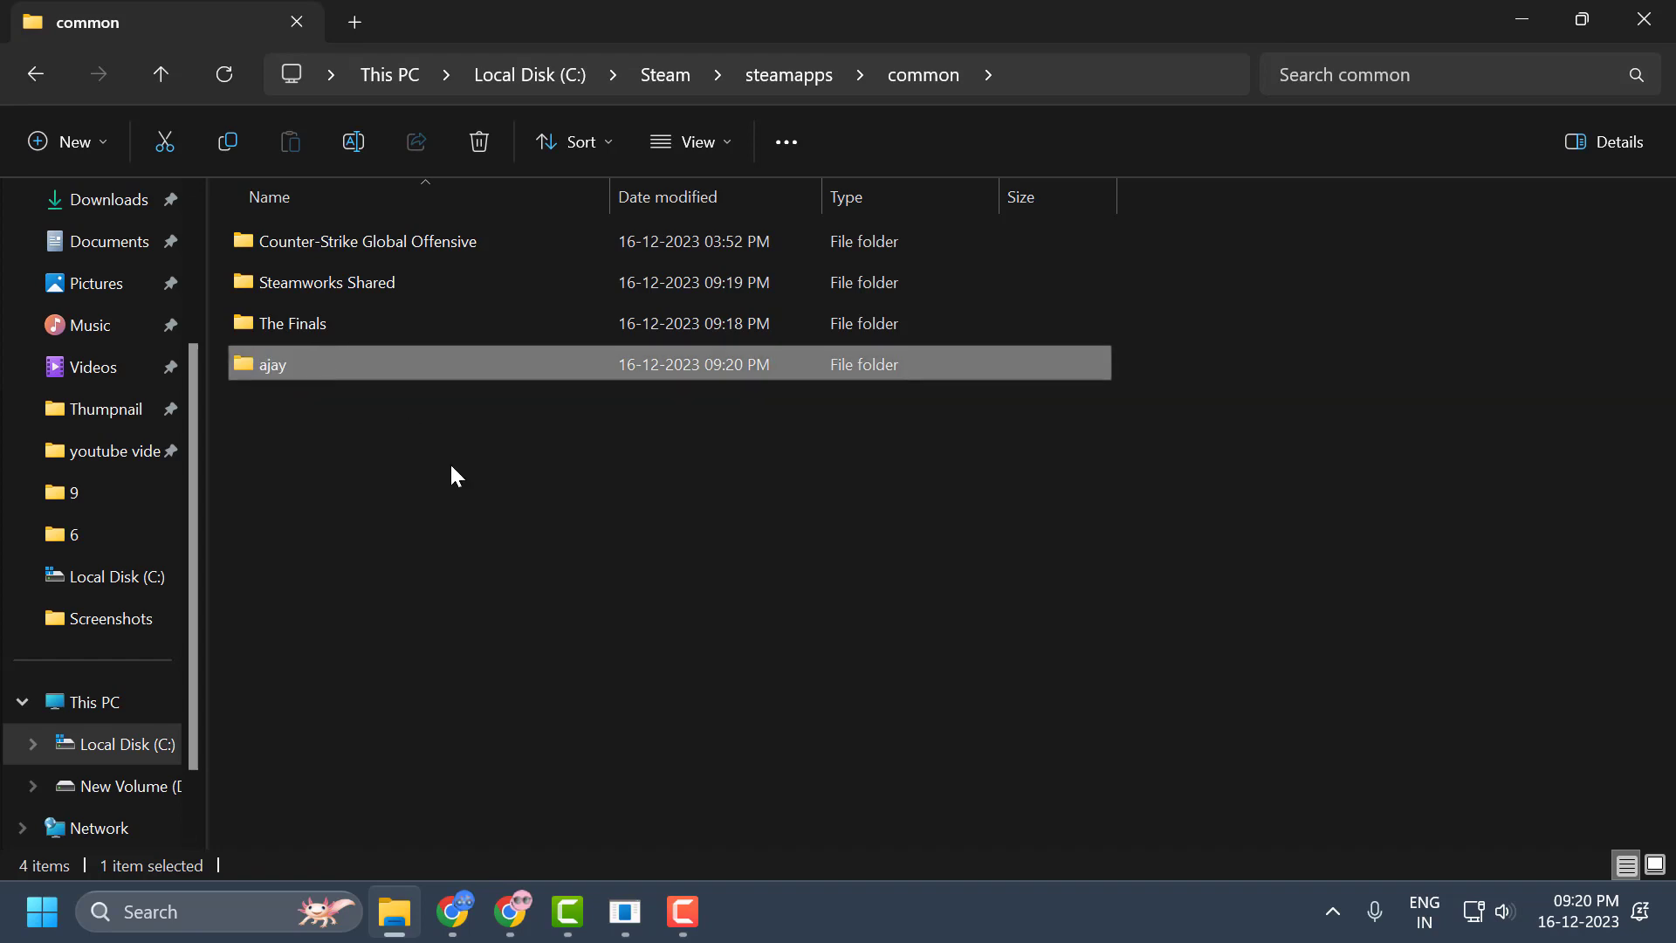
left_click(335, 333)
- Open The Finals folder and cut all eight game files and folders
double_click(333, 328)
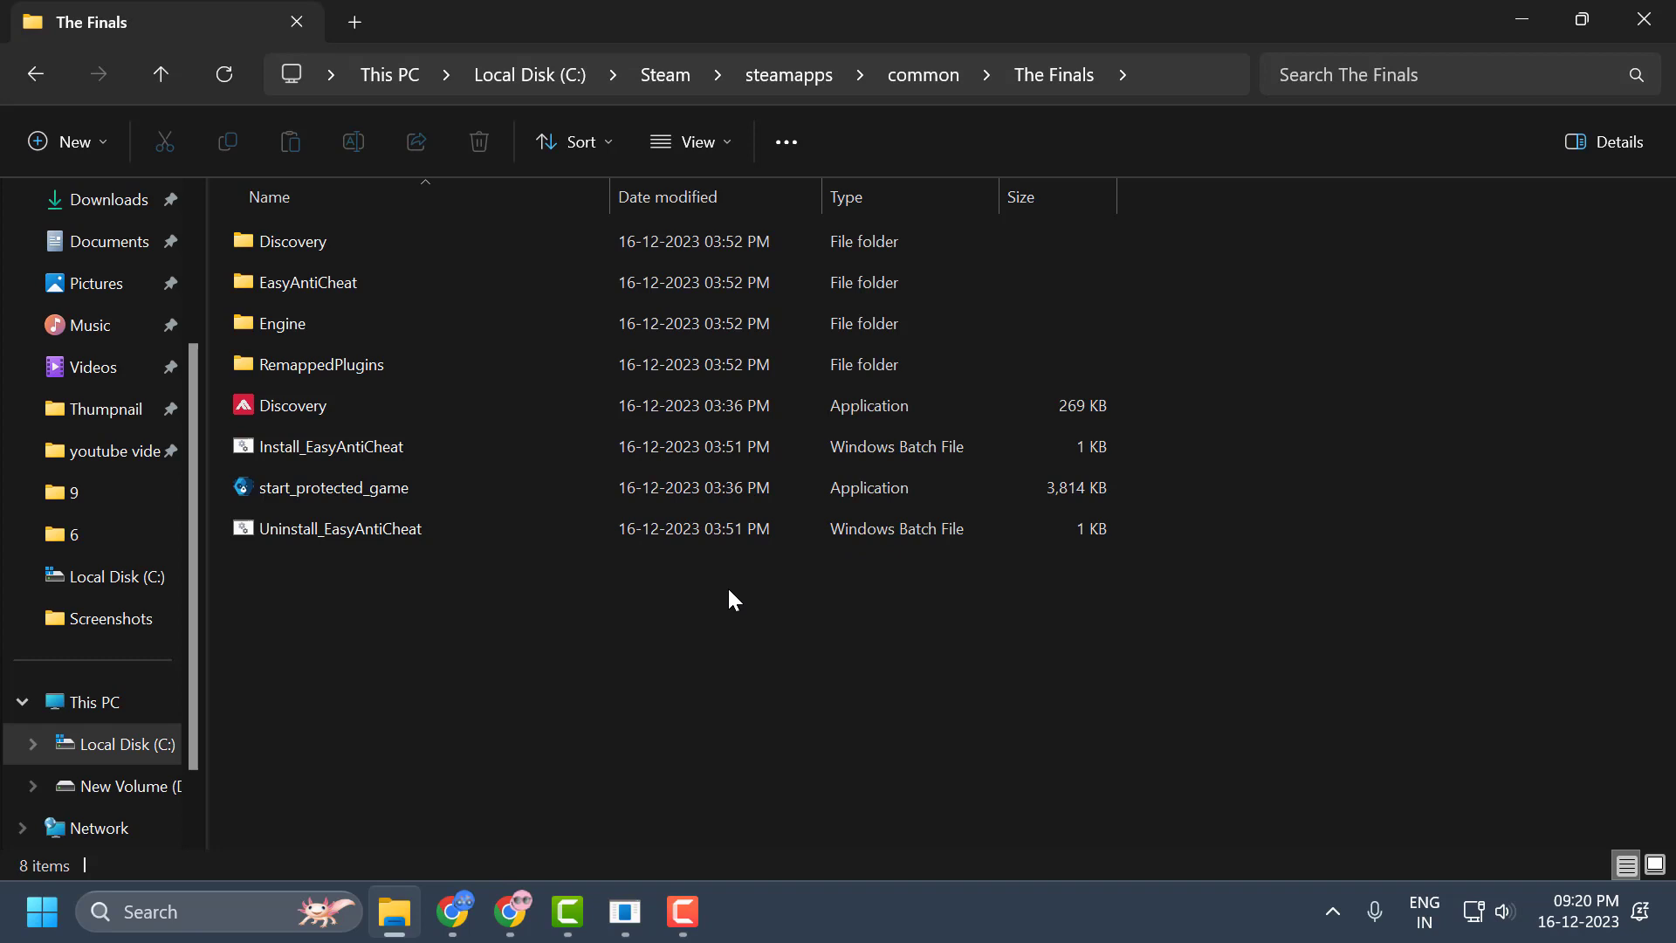
left_click_drag(715, 597, 602, 235)
right_click(559, 312)
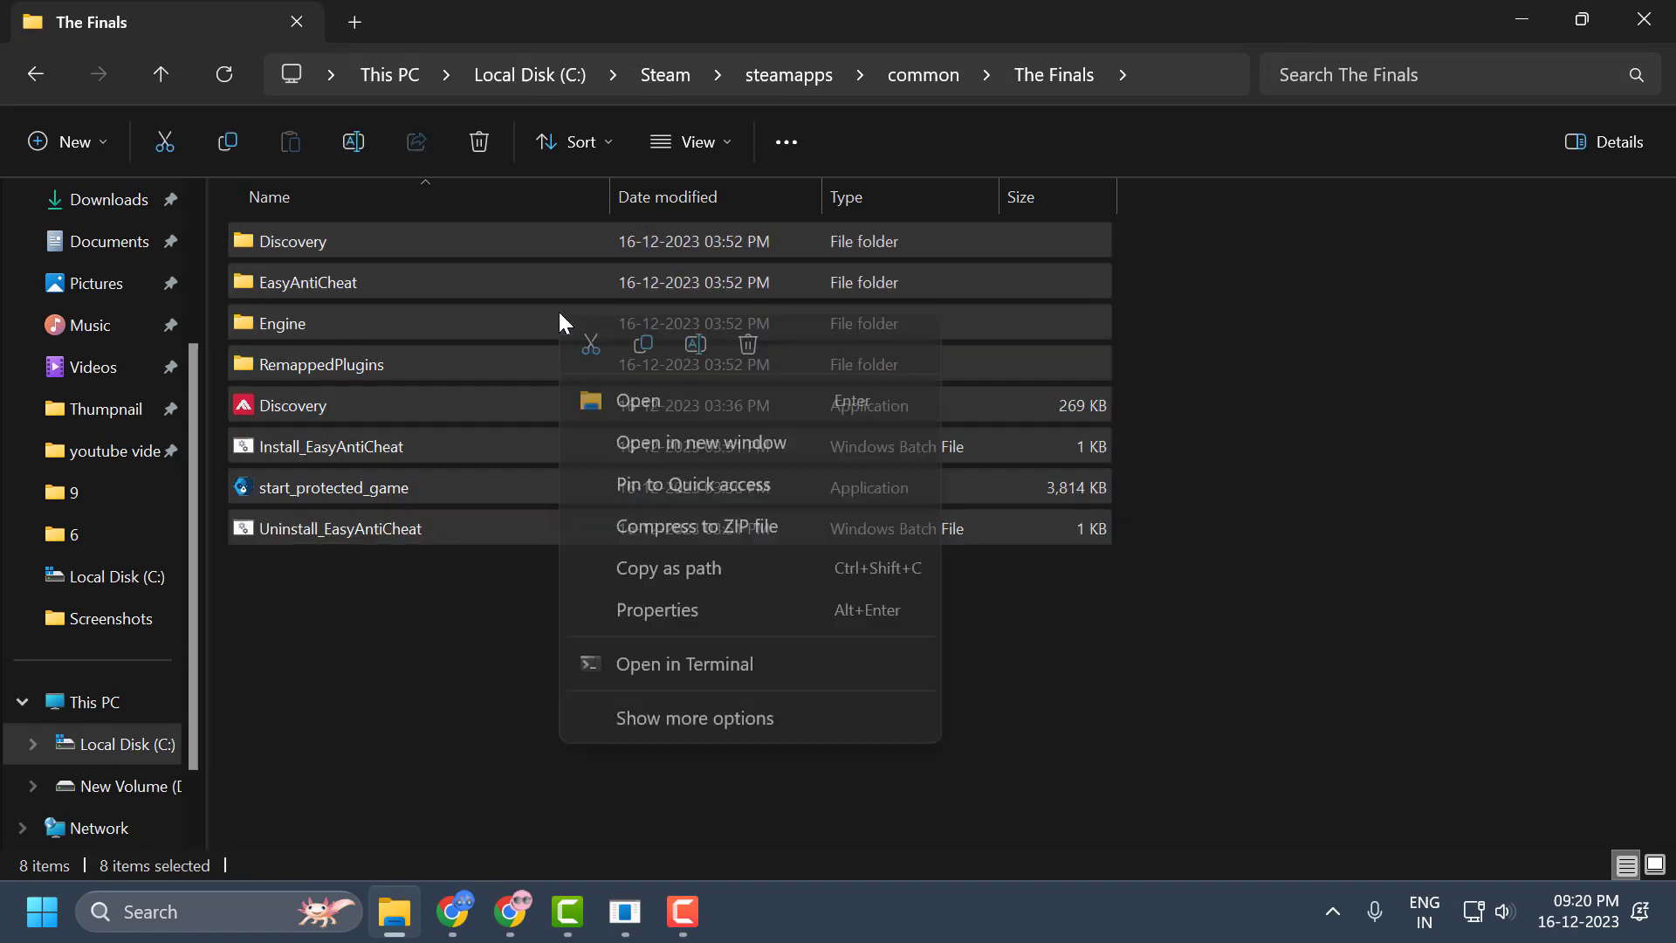
left_click(593, 345)
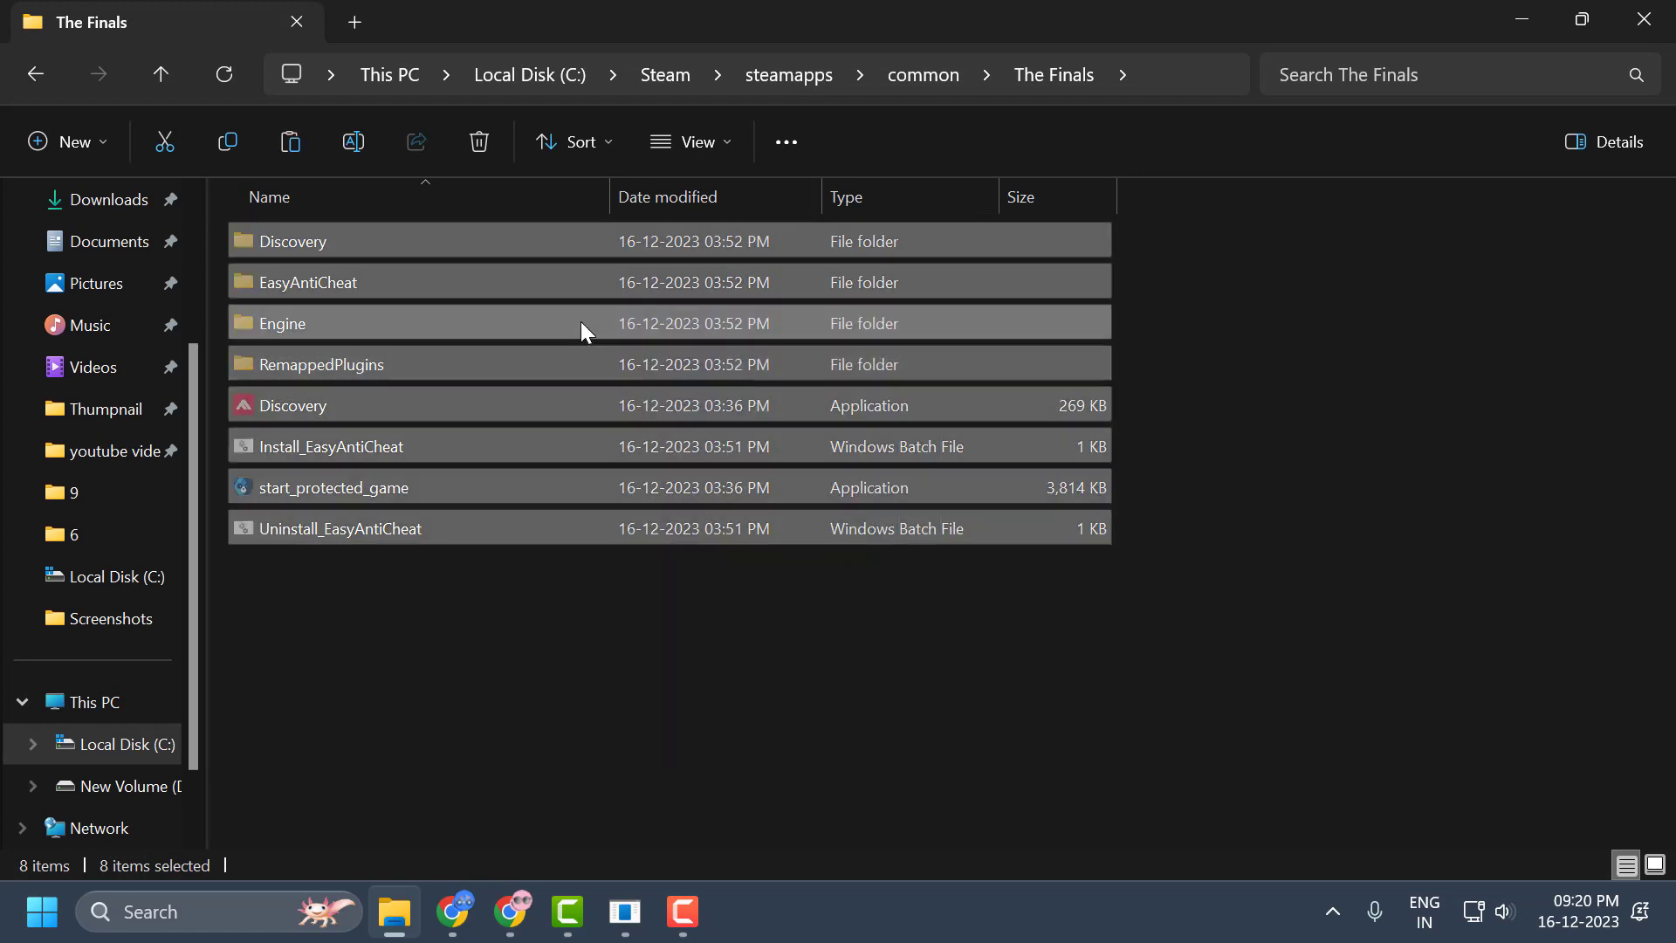
- Paste the game files into the new backup folder, check its contents, and close File Explorer
left_click(923, 79)
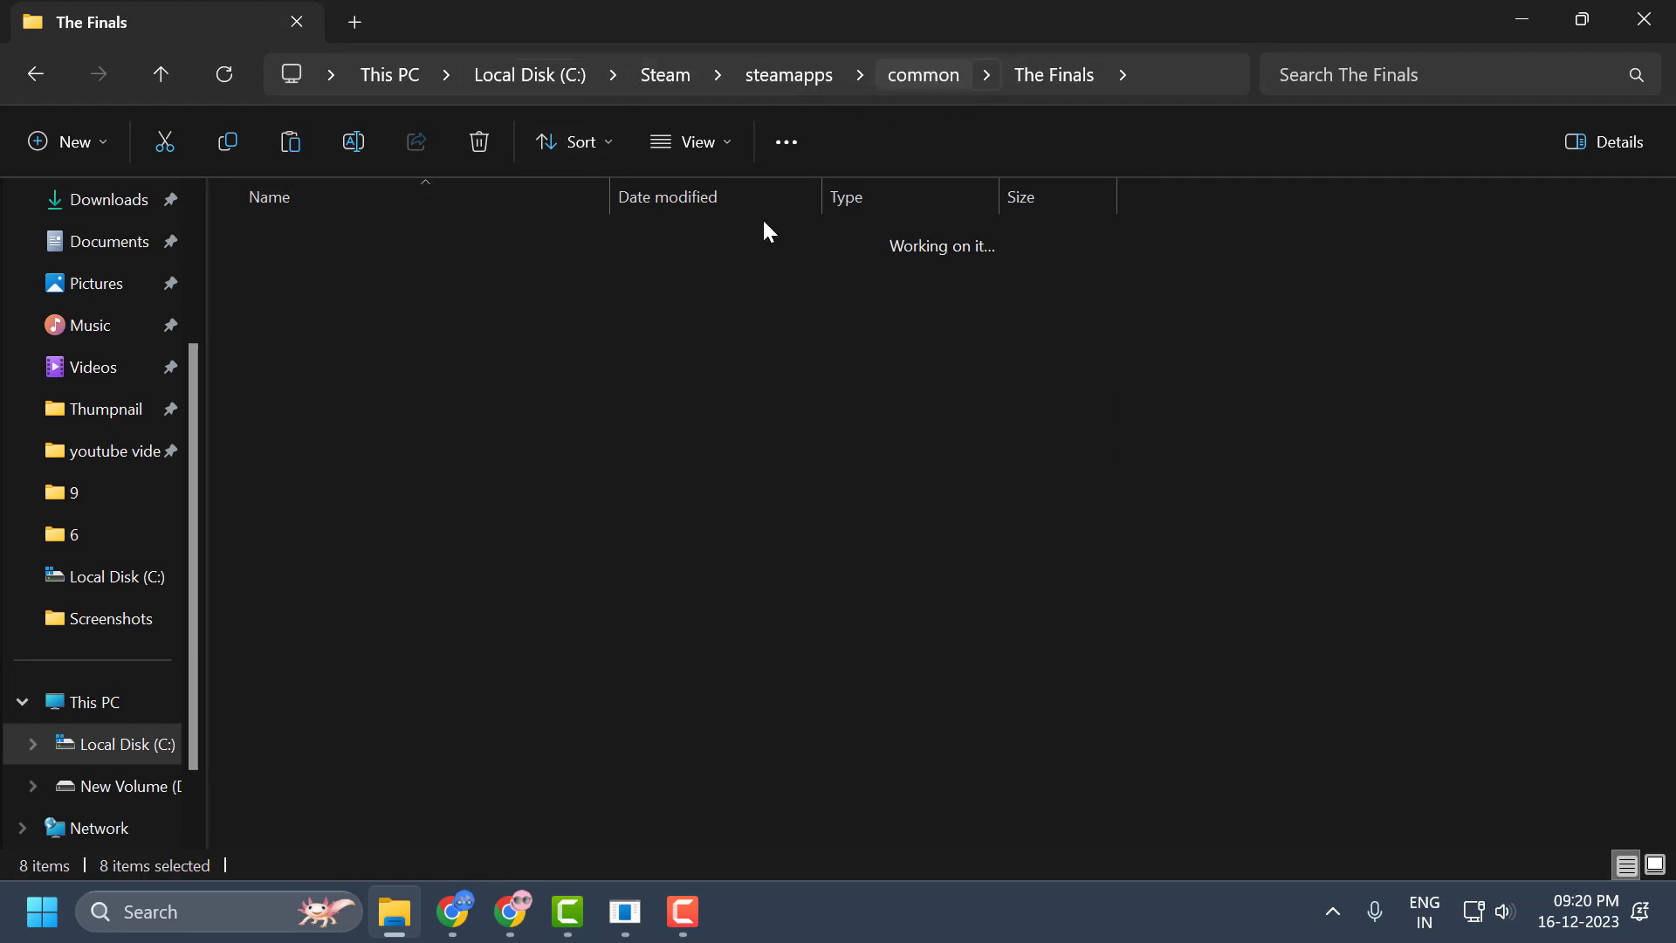
left_click(348, 254)
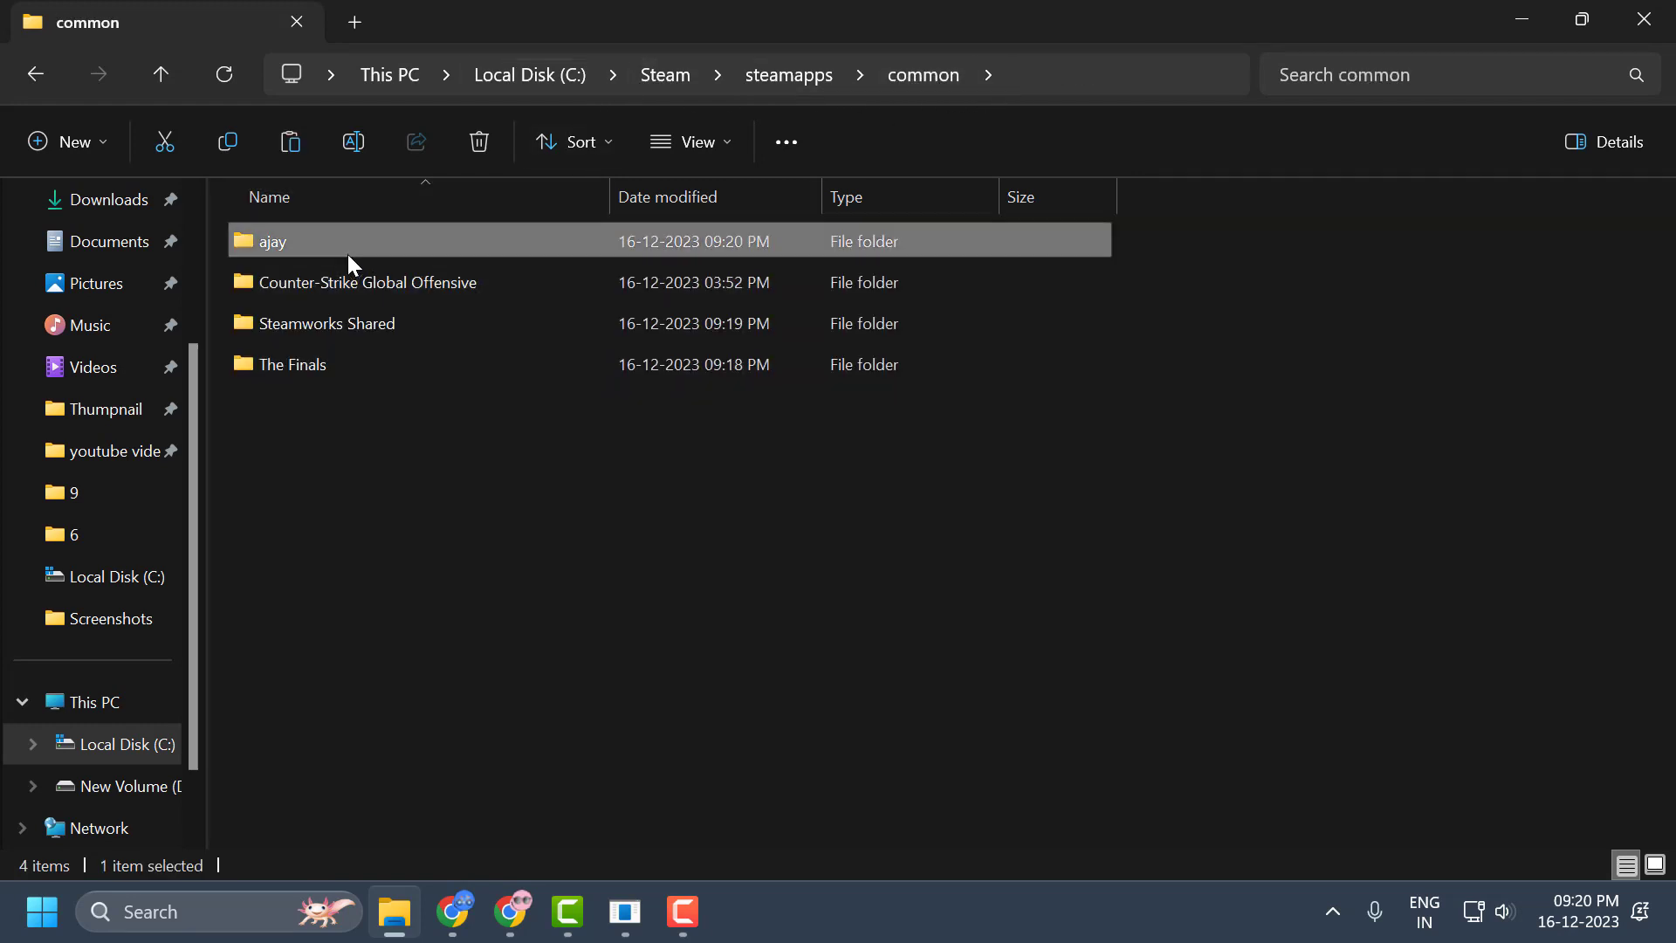
right_click(285, 241)
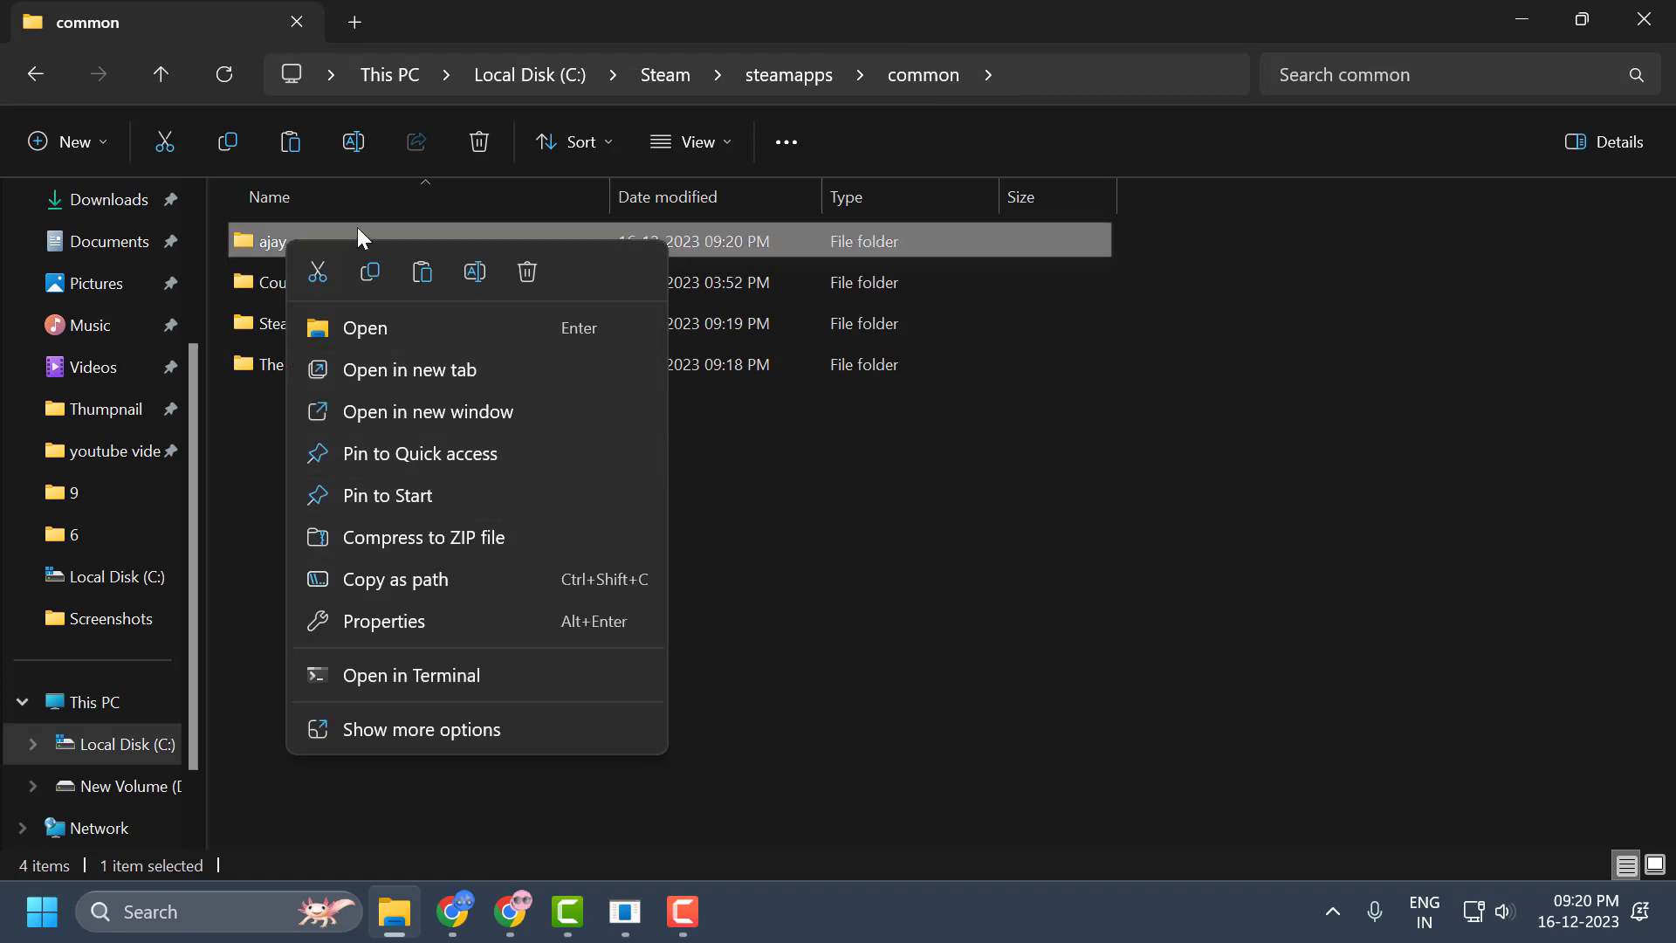
left_click(422, 272)
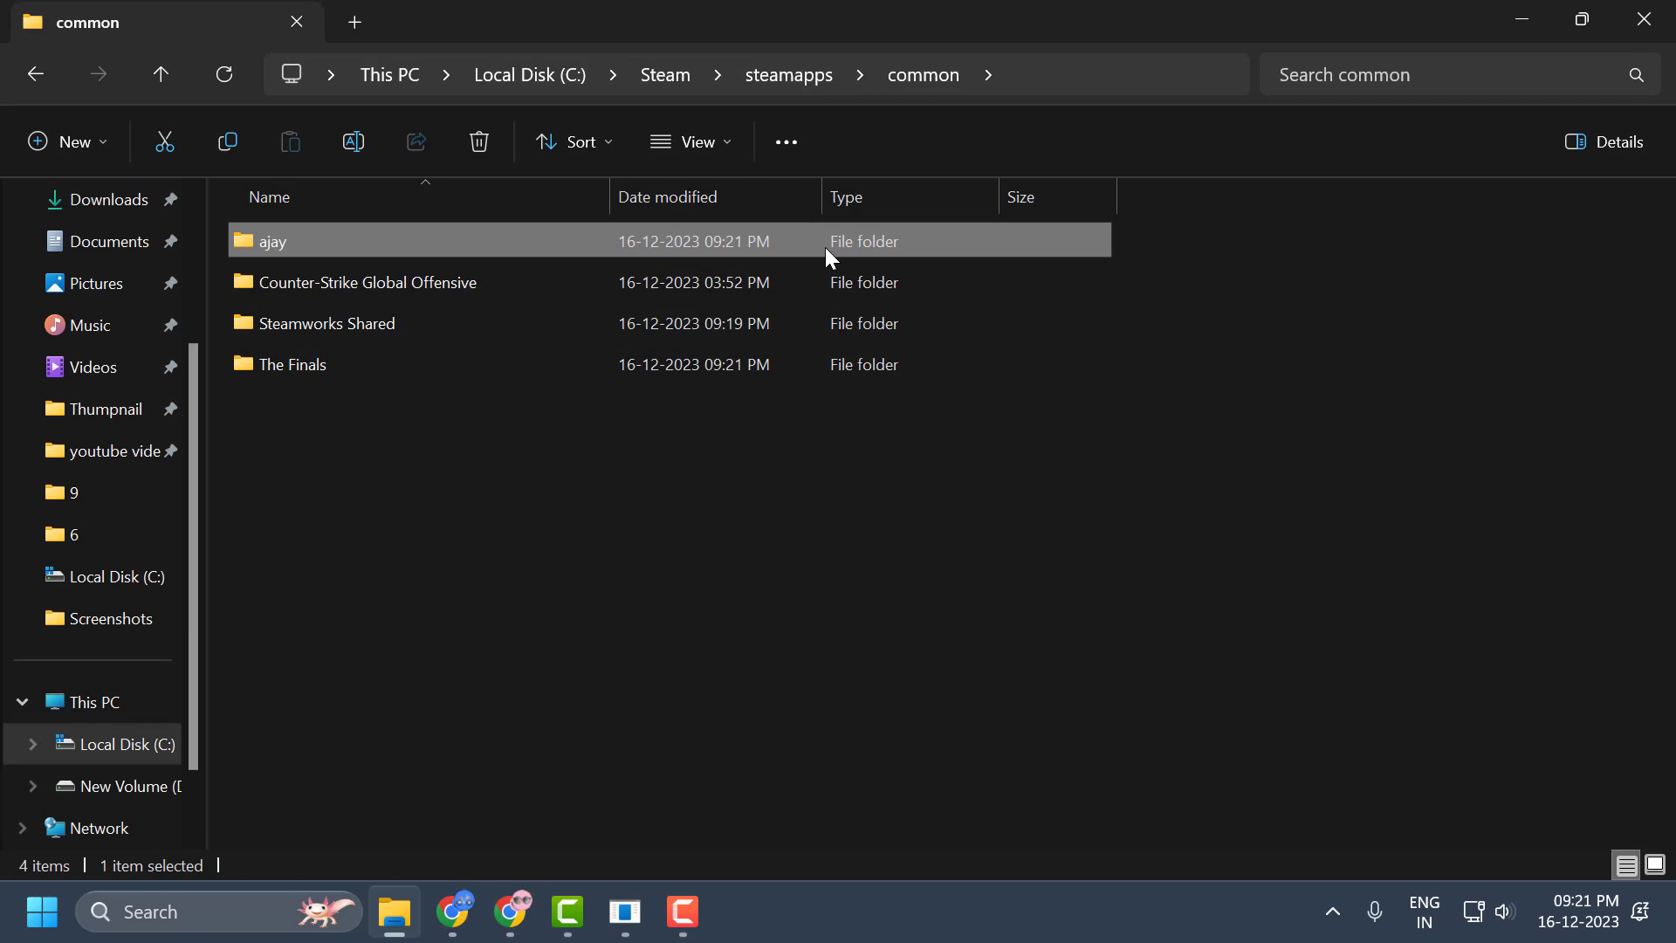
double_click(714, 244)
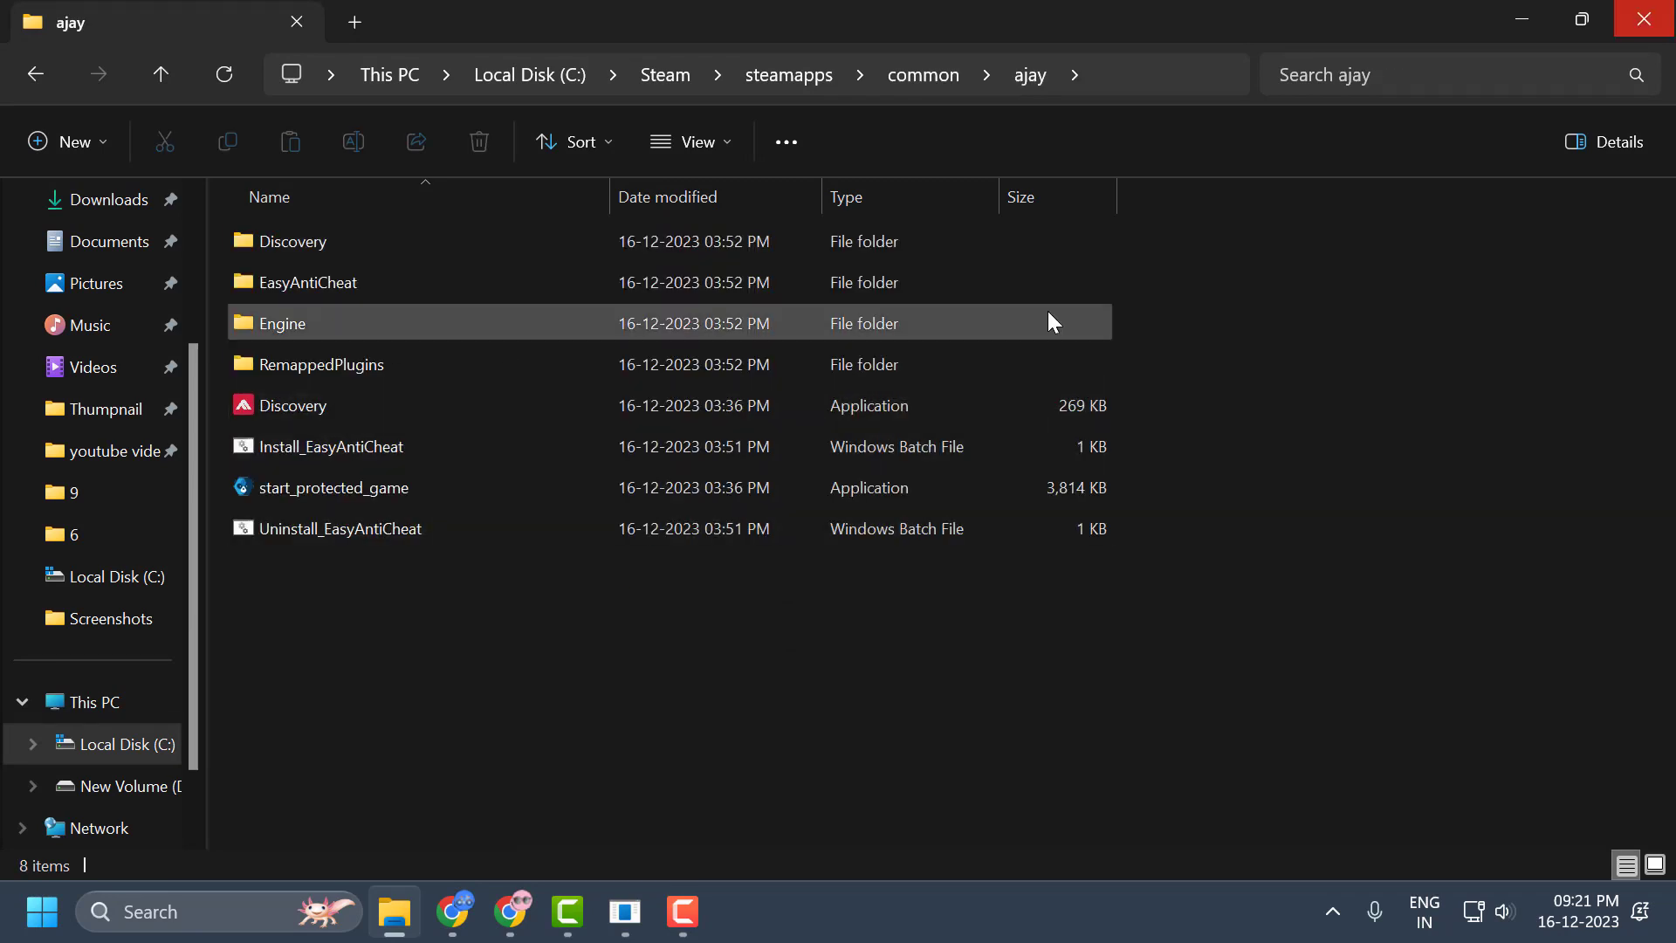
left_click(1644, 19)
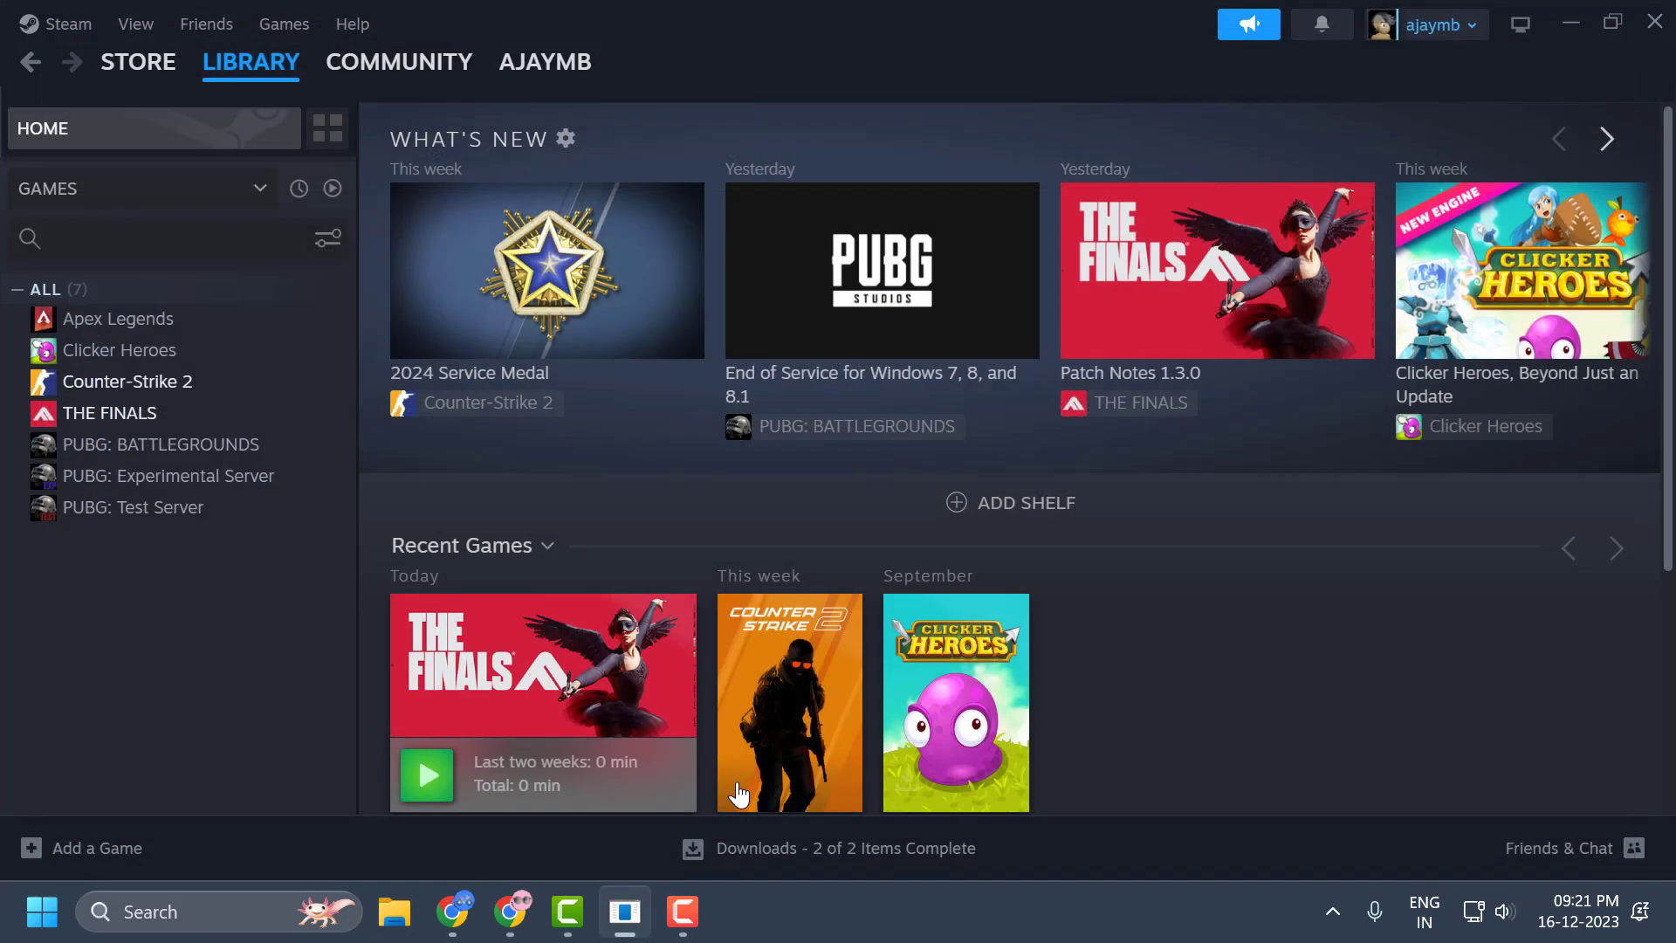
left_click(486, 699)
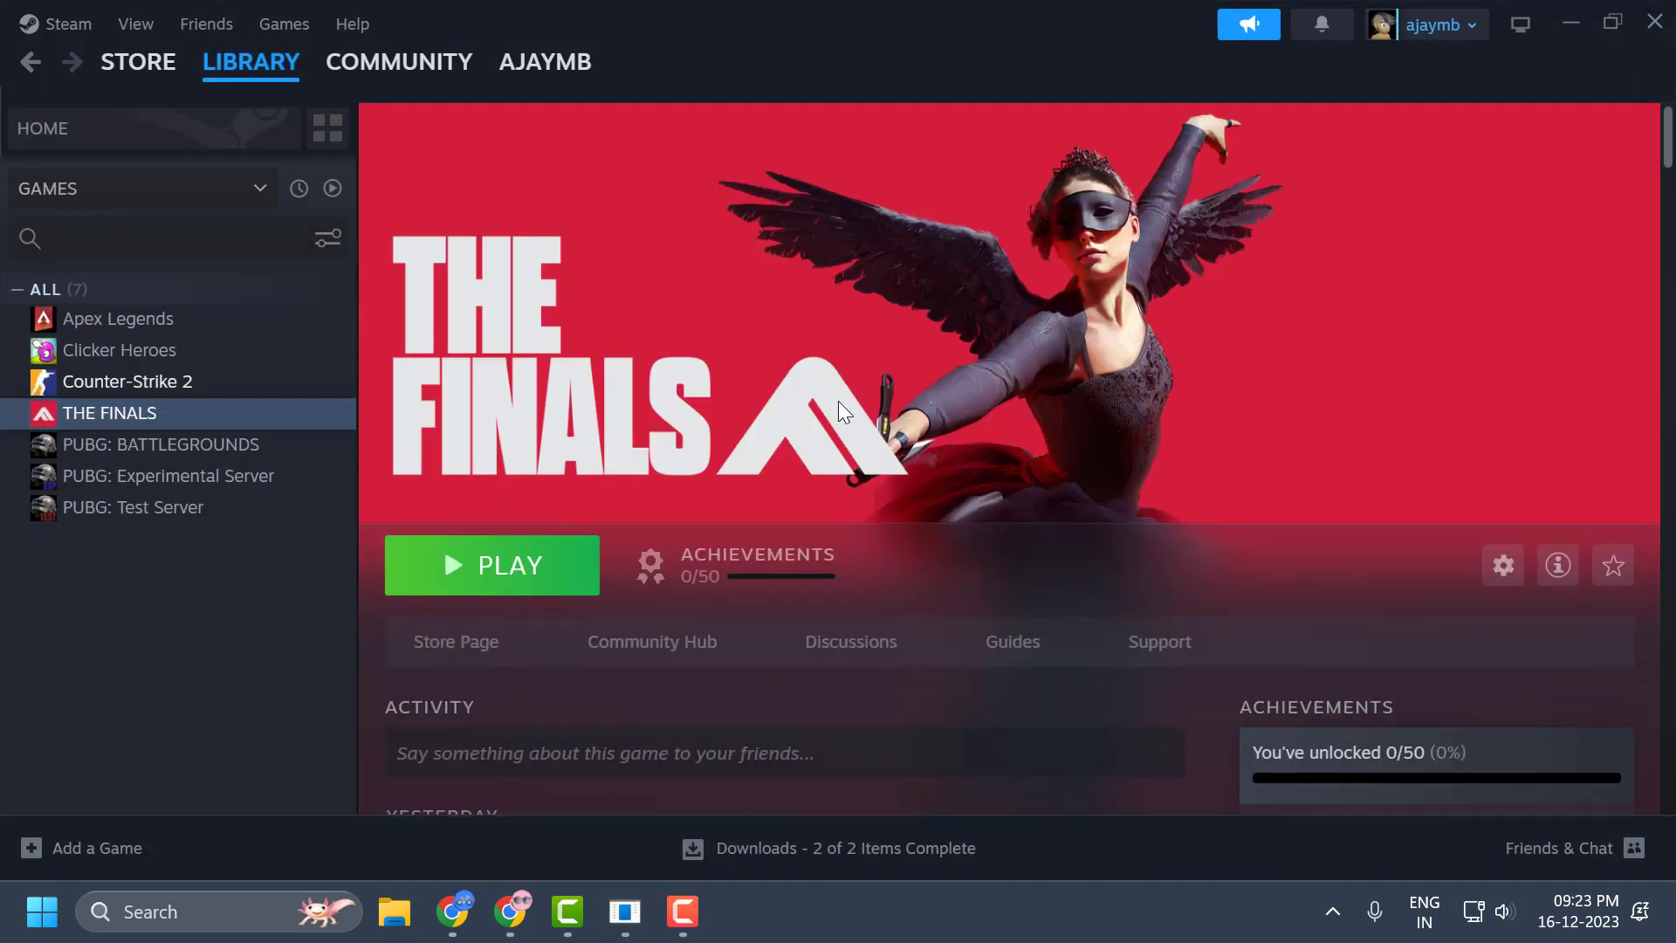
- Uninstall THE FINALS from this device through its Manage menu
left_click(152, 419)
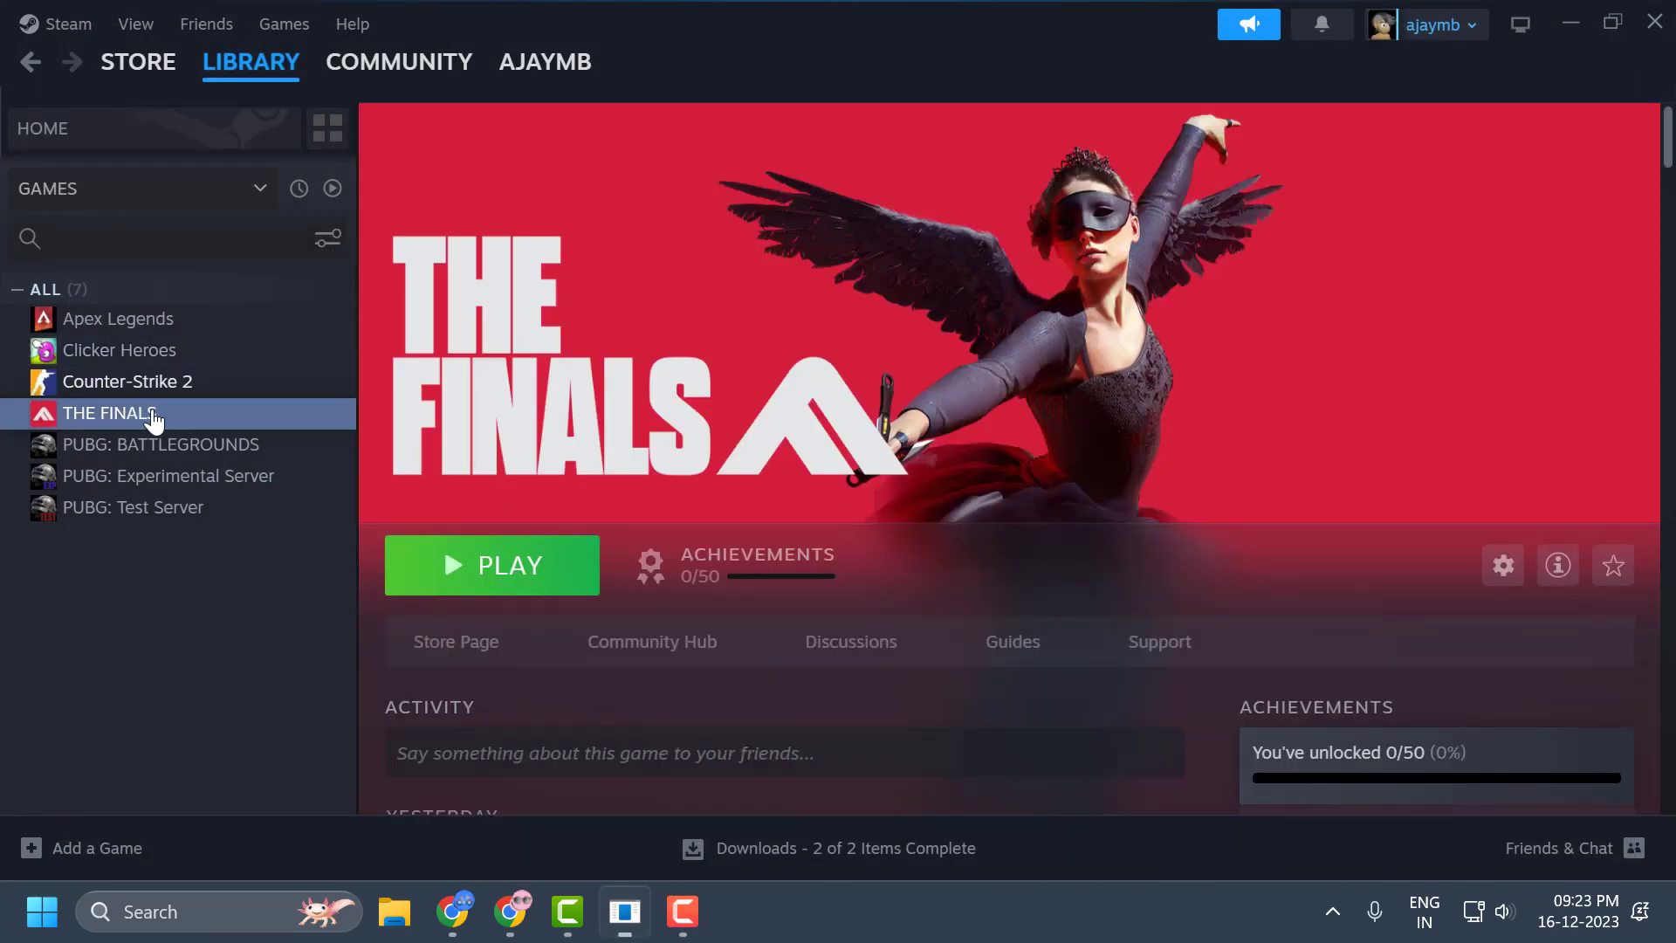
right_click(153, 419)
mouse_move(253, 565)
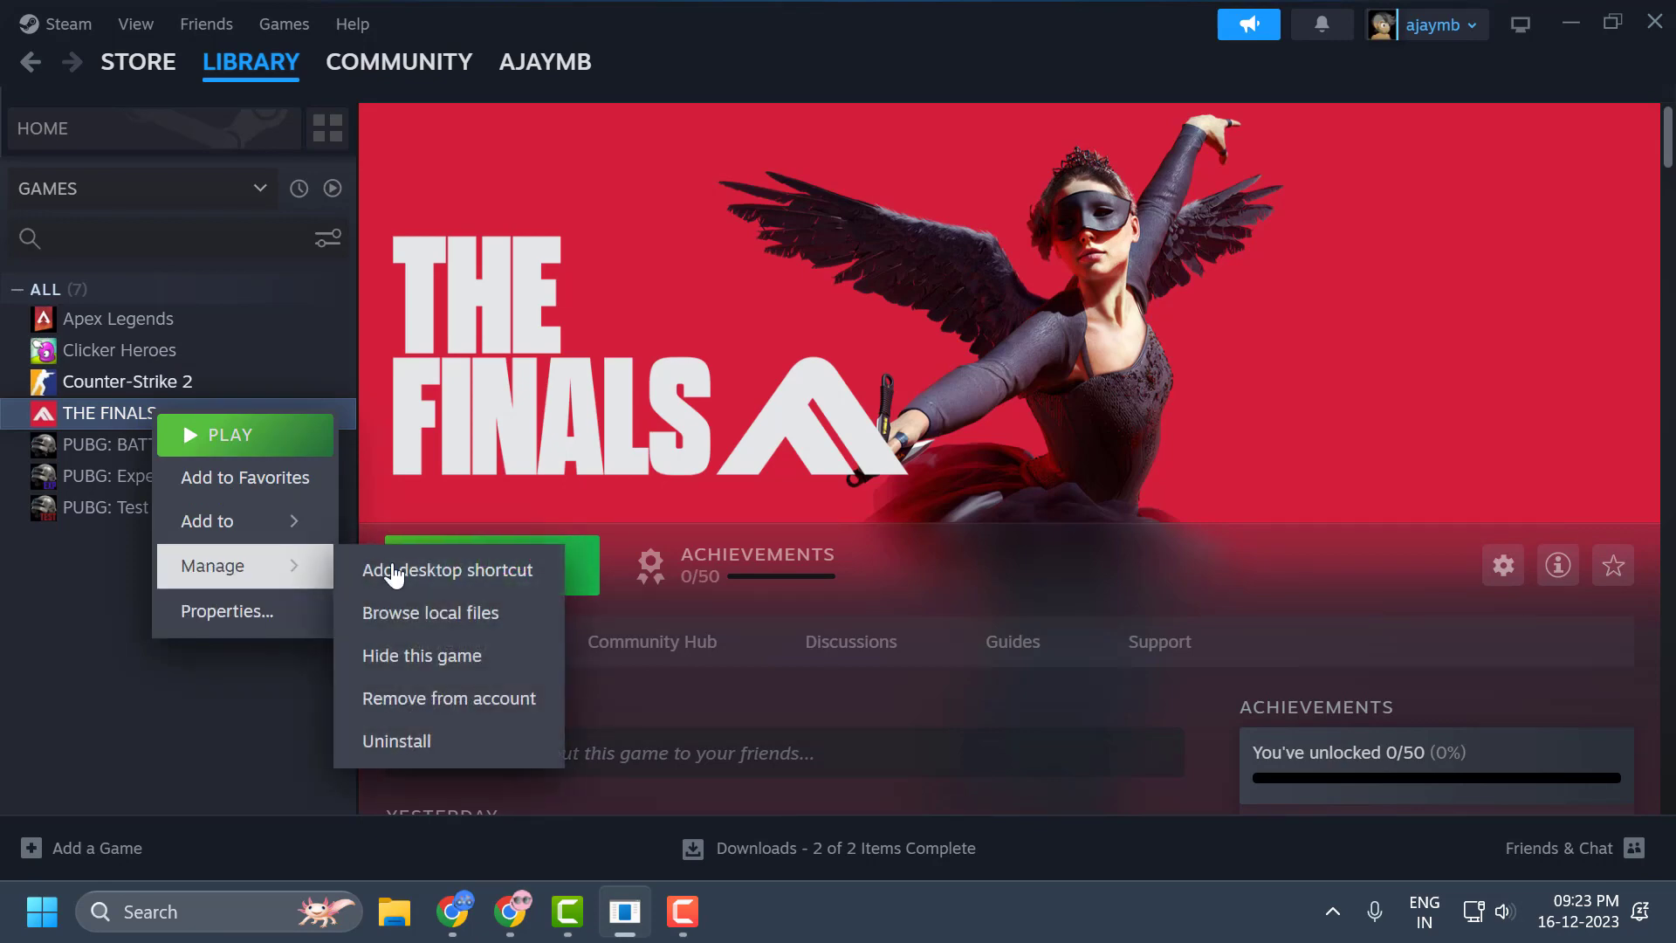
left_click(490, 741)
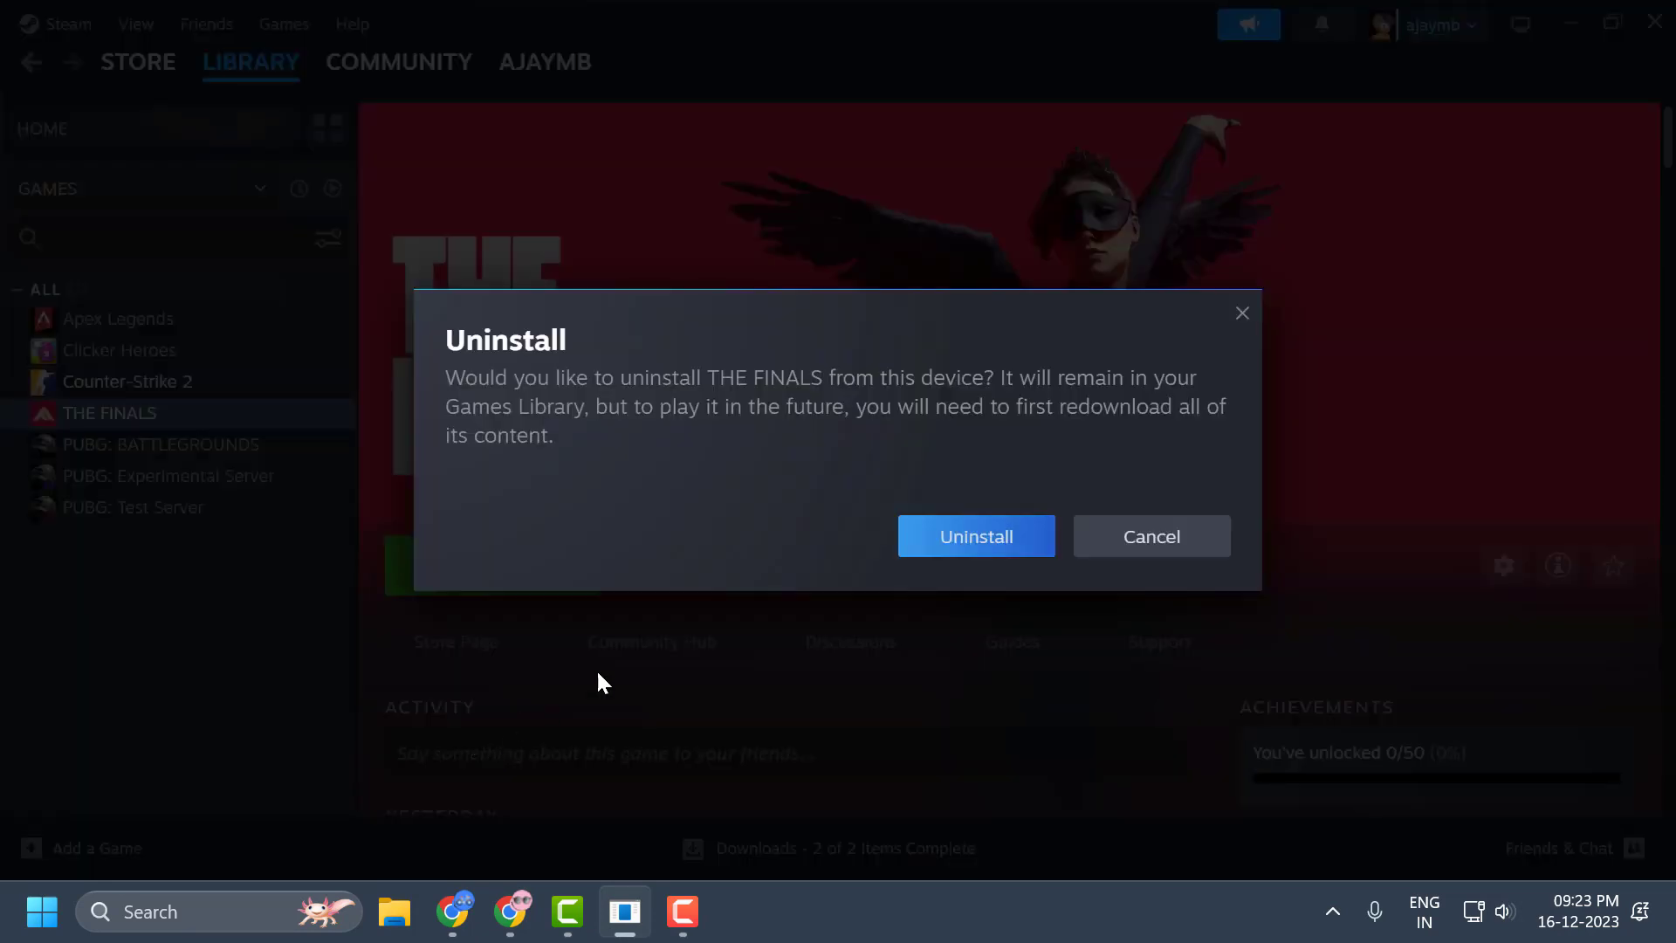
left_click(947, 550)
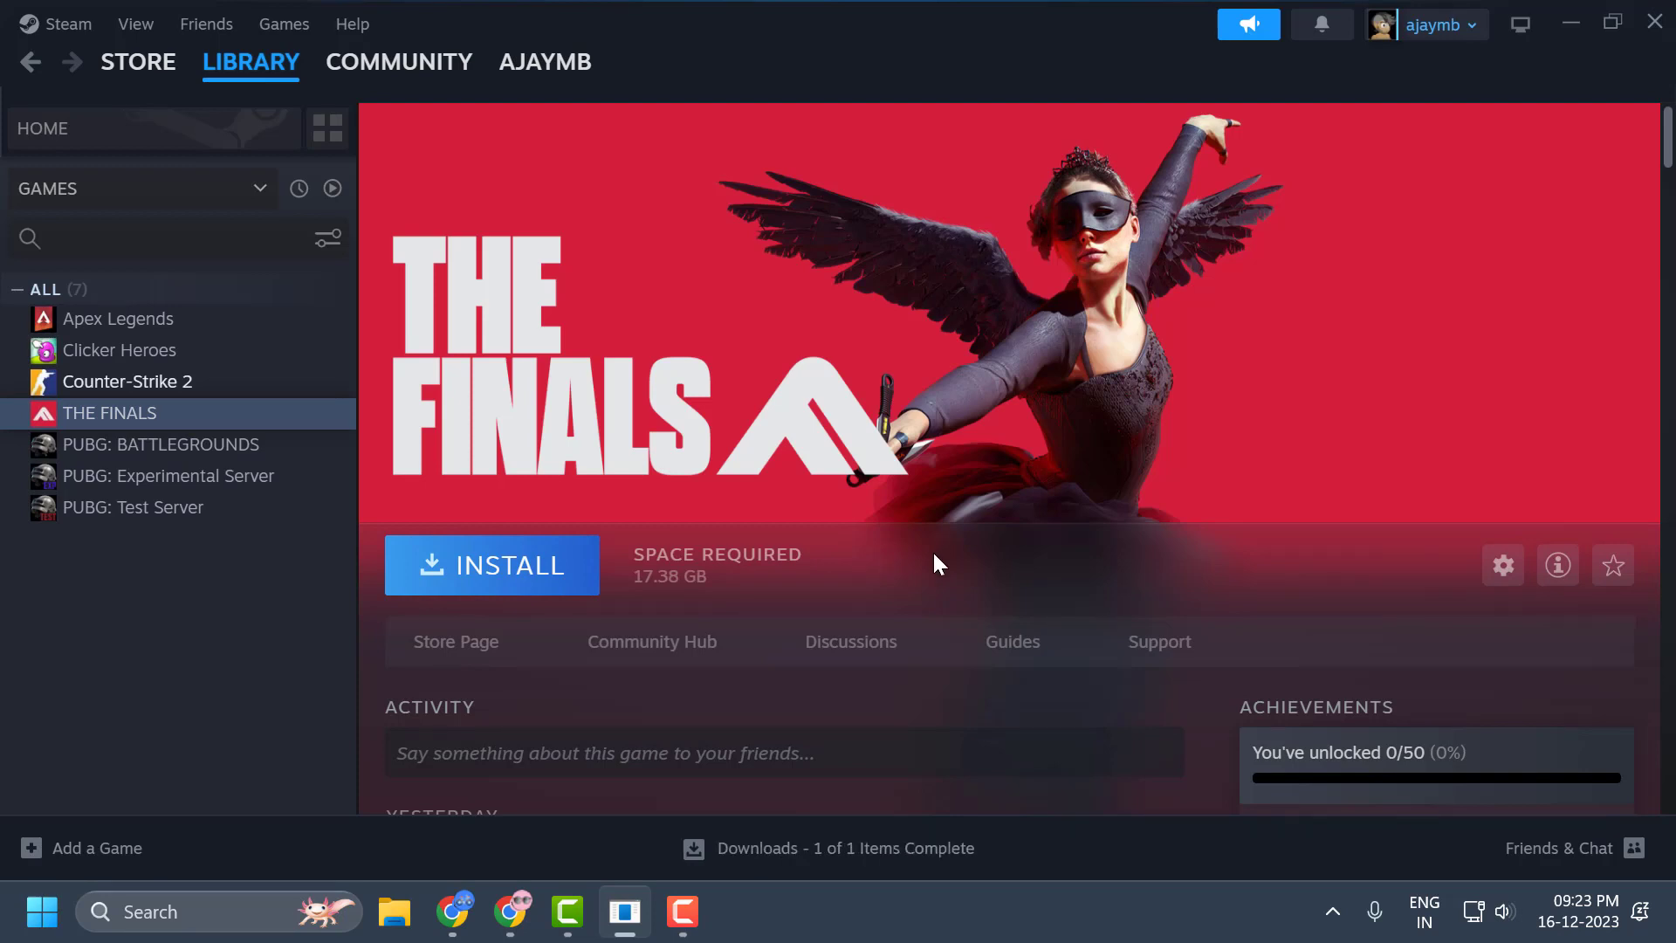
- Start a fresh install of THE FINALS on Local Drive (C:) and bring up the steamapps common folder
left_click(552, 576)
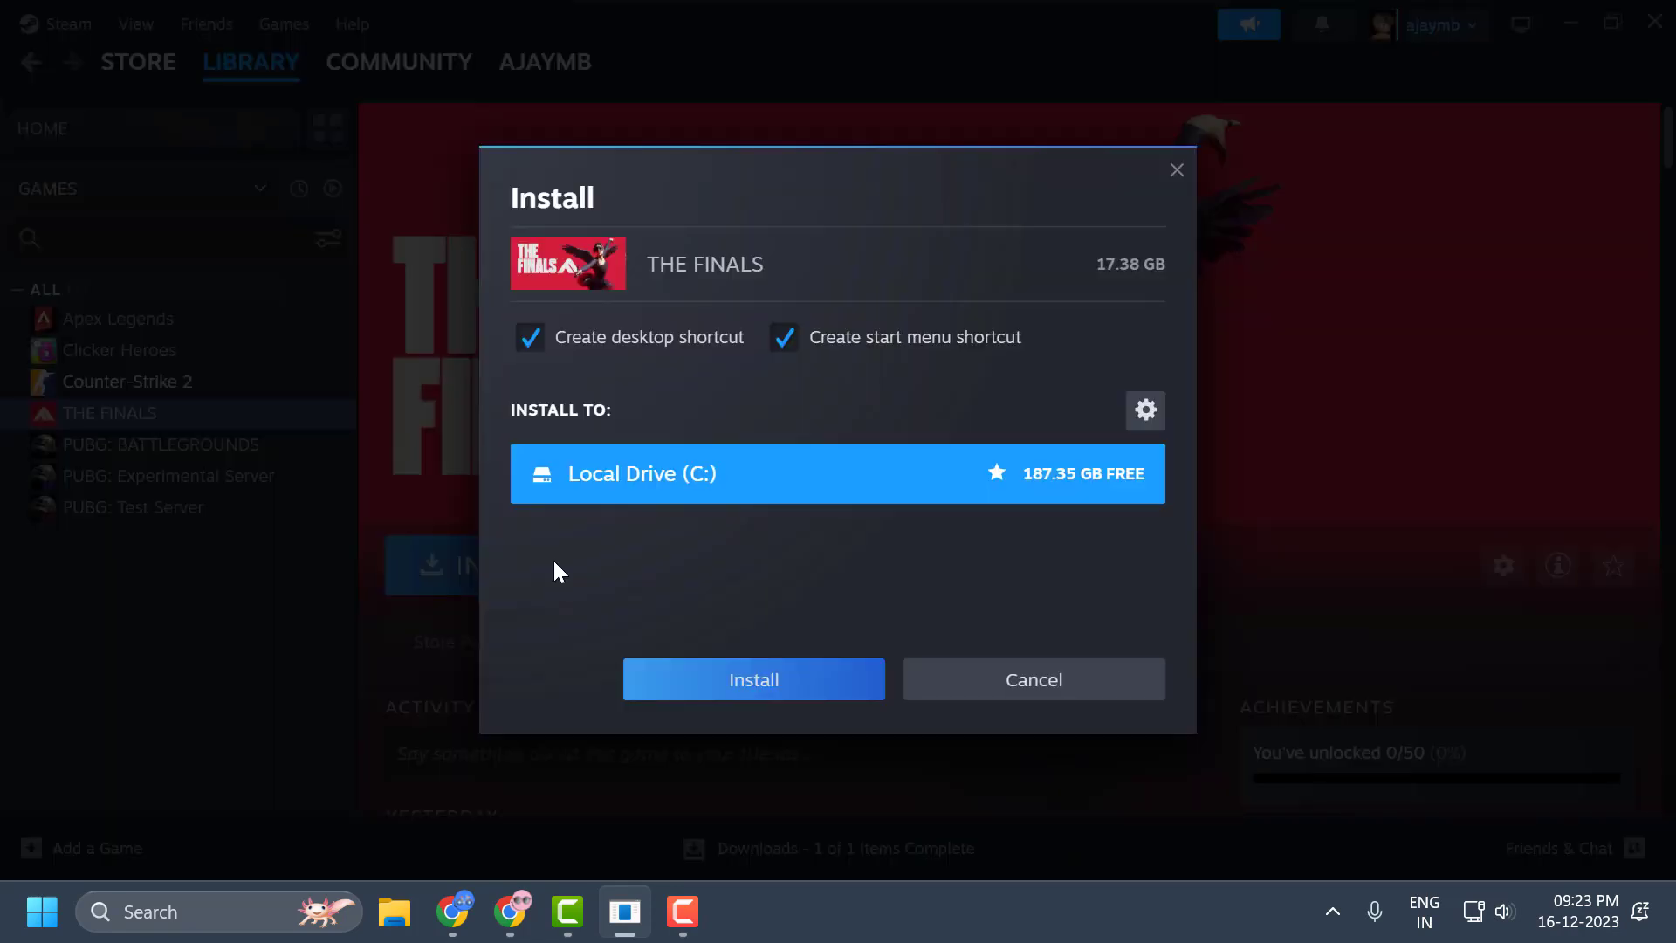
left_click(774, 684)
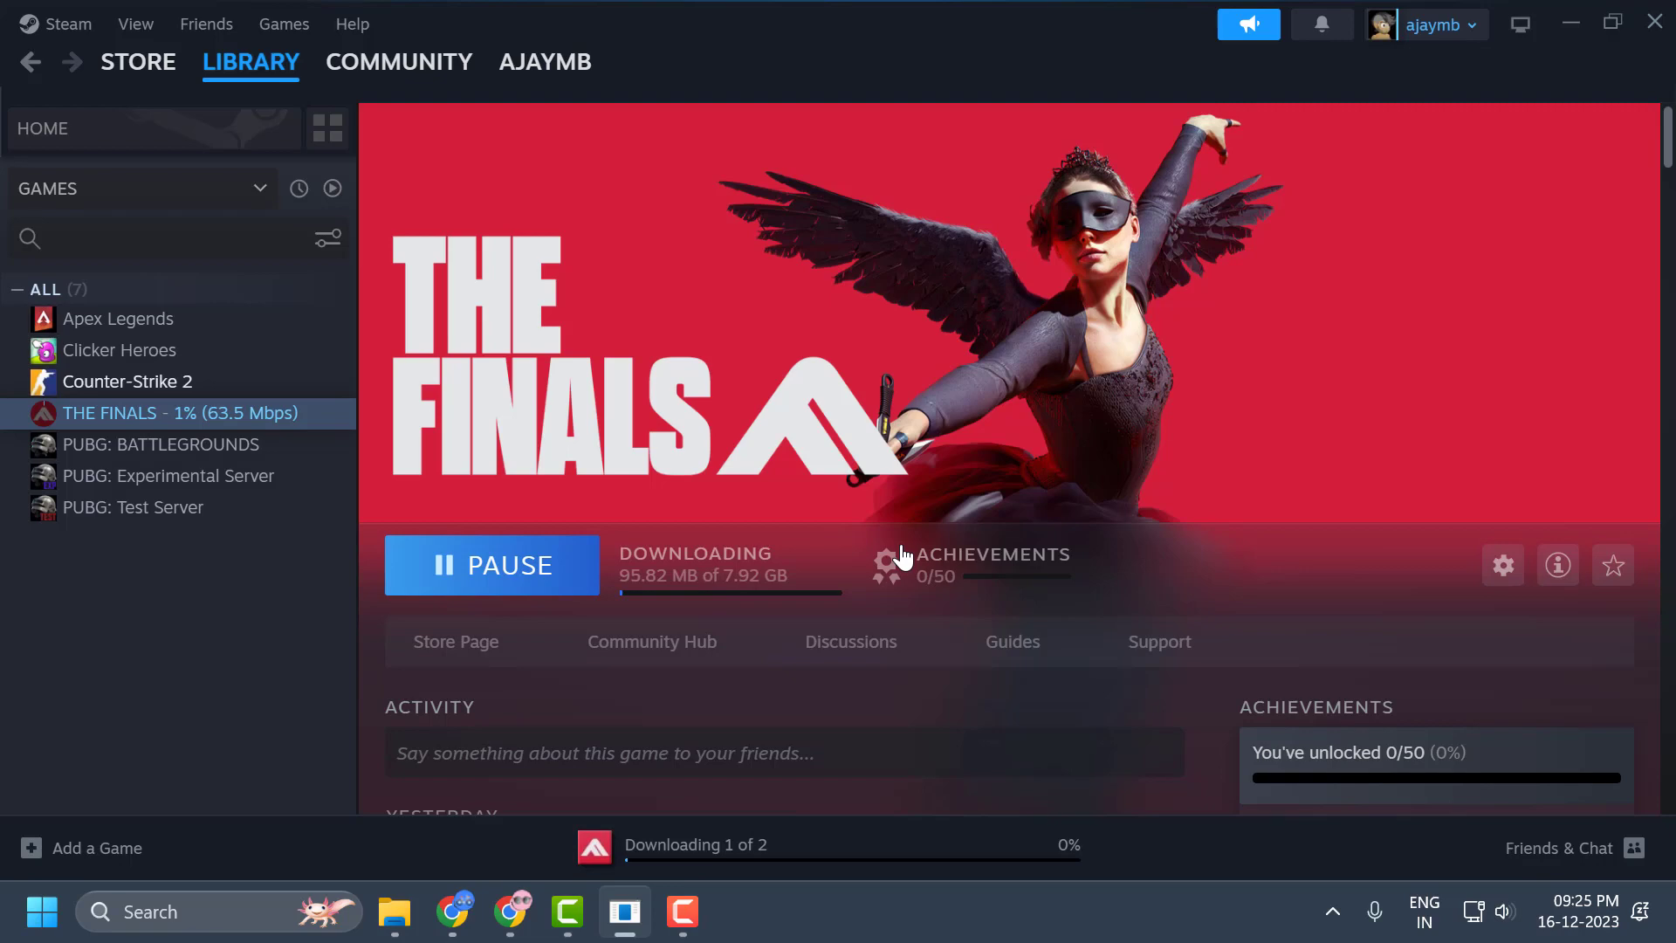
left_click(395, 911)
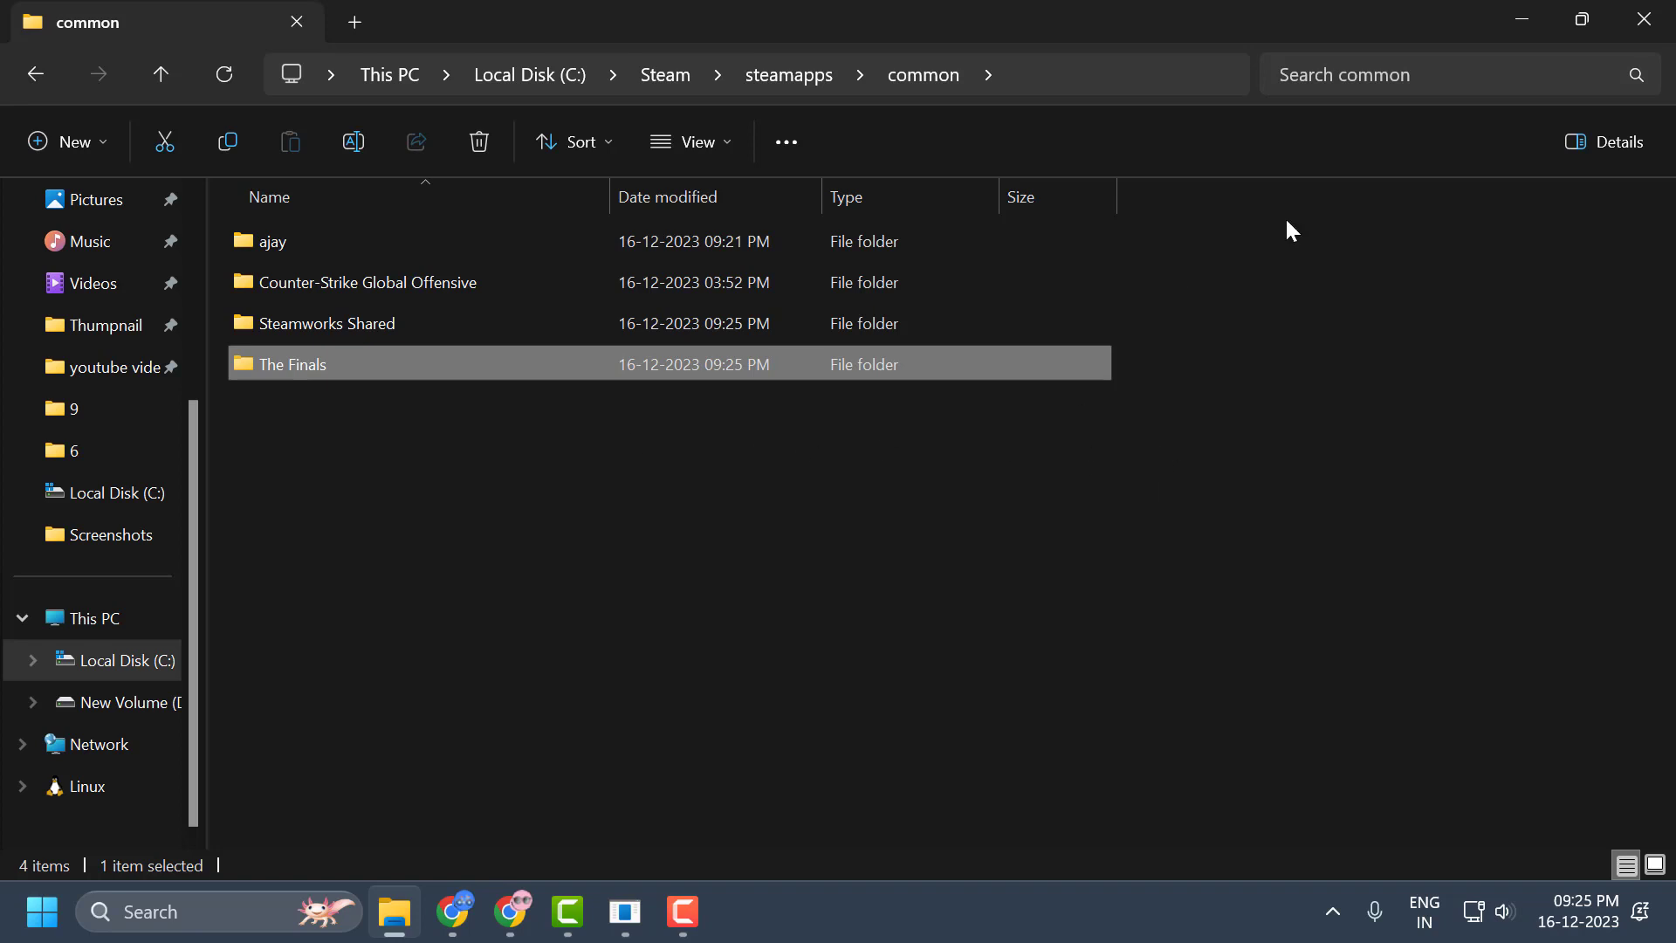
- Pause the new THE FINALS download and uninstall it again, leaving it needing 17.38 GB
left_click(1644, 20)
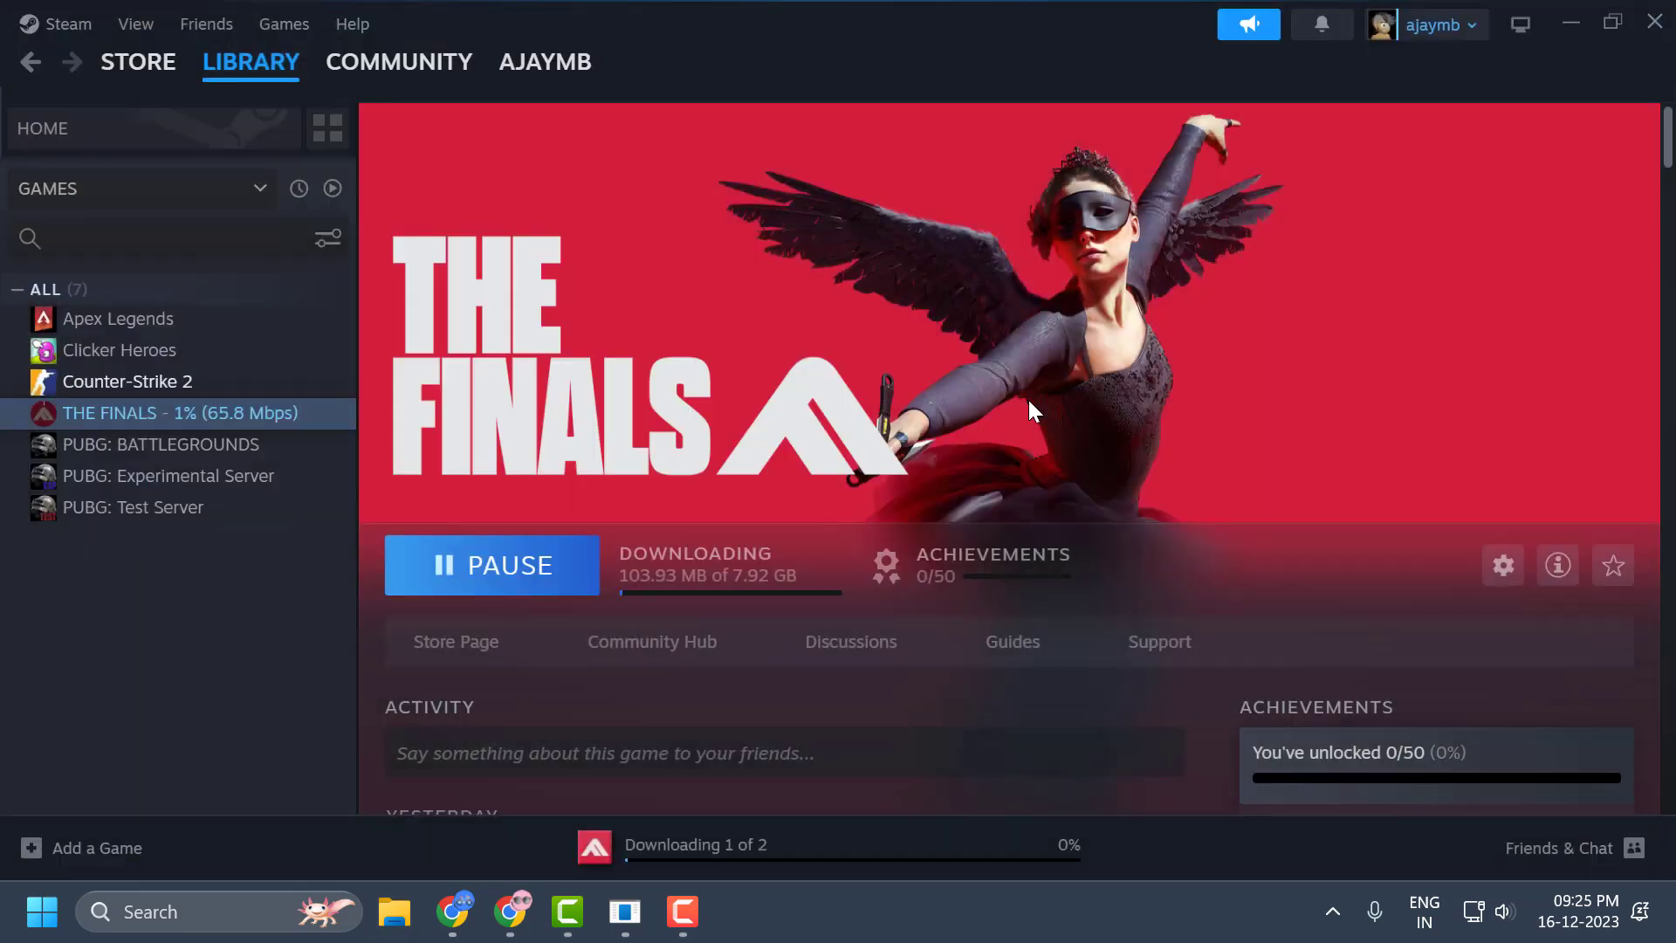
left_click(545, 590)
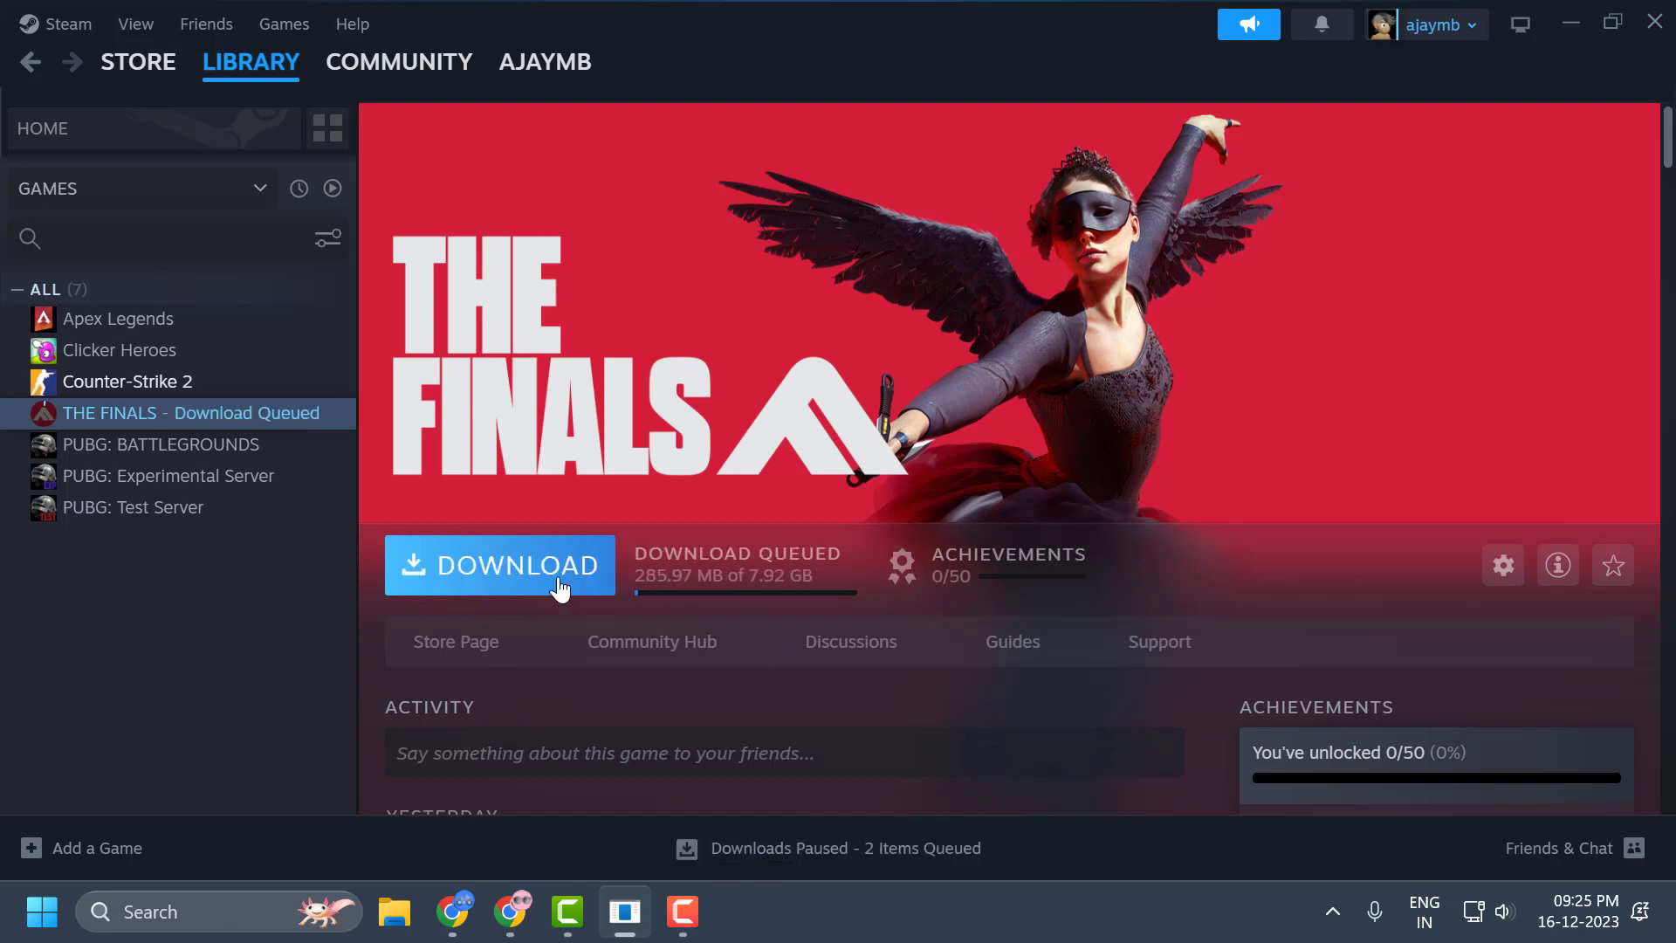
right_click(271, 424)
mouse_move(349, 568)
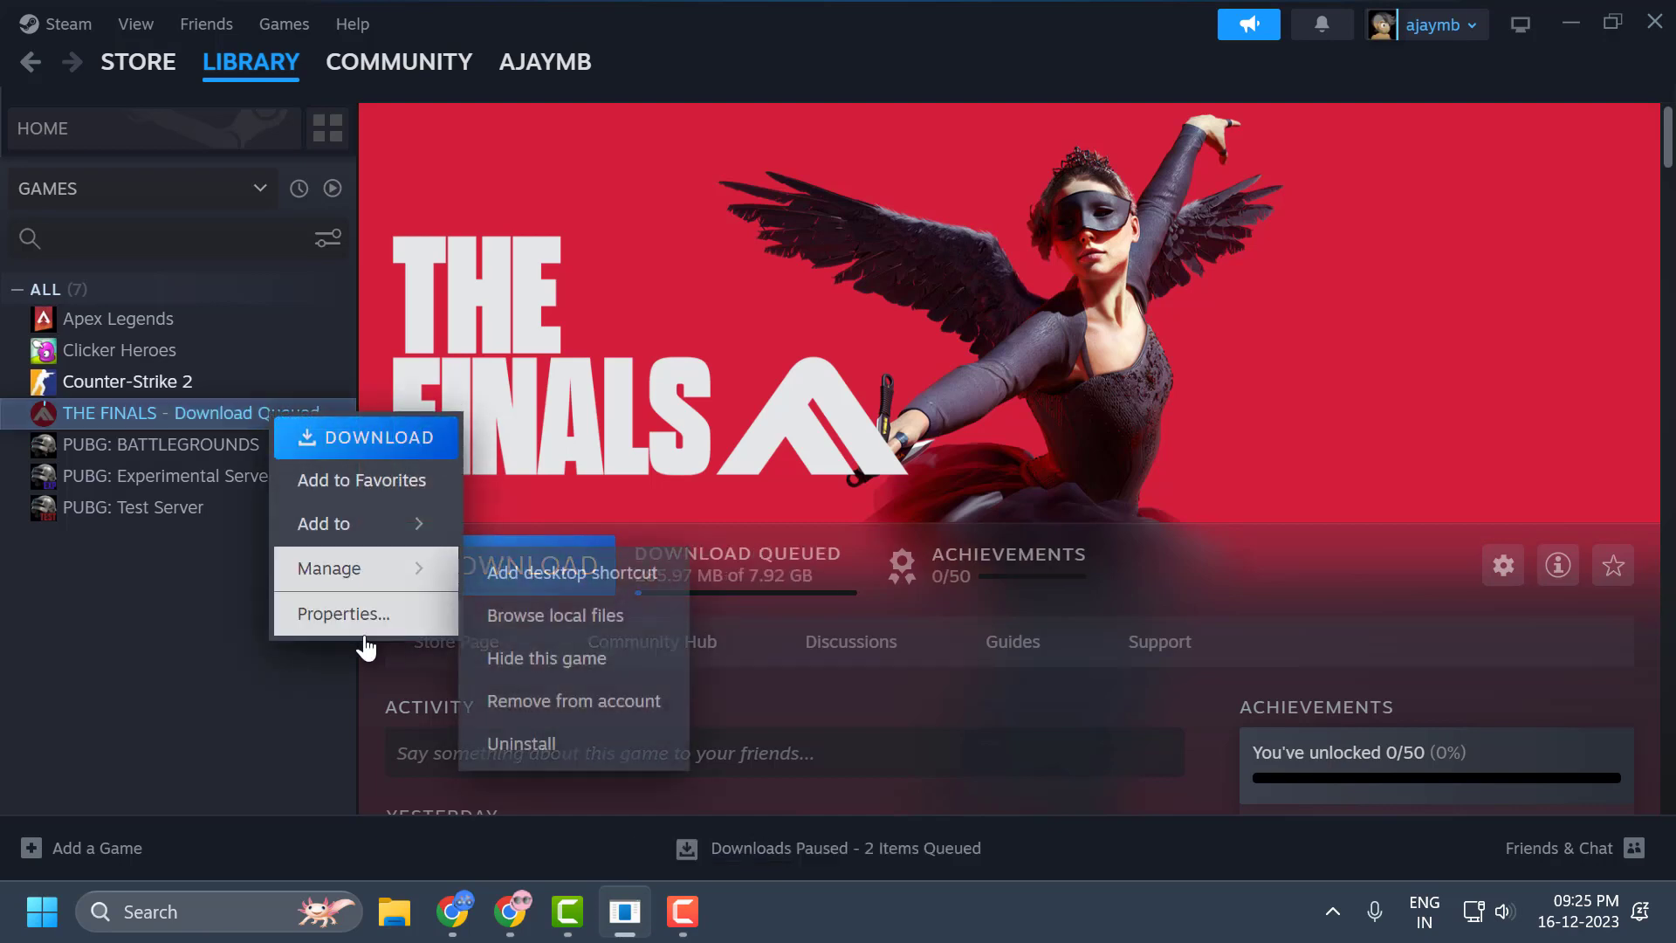
left_click(536, 745)
left_click(981, 537)
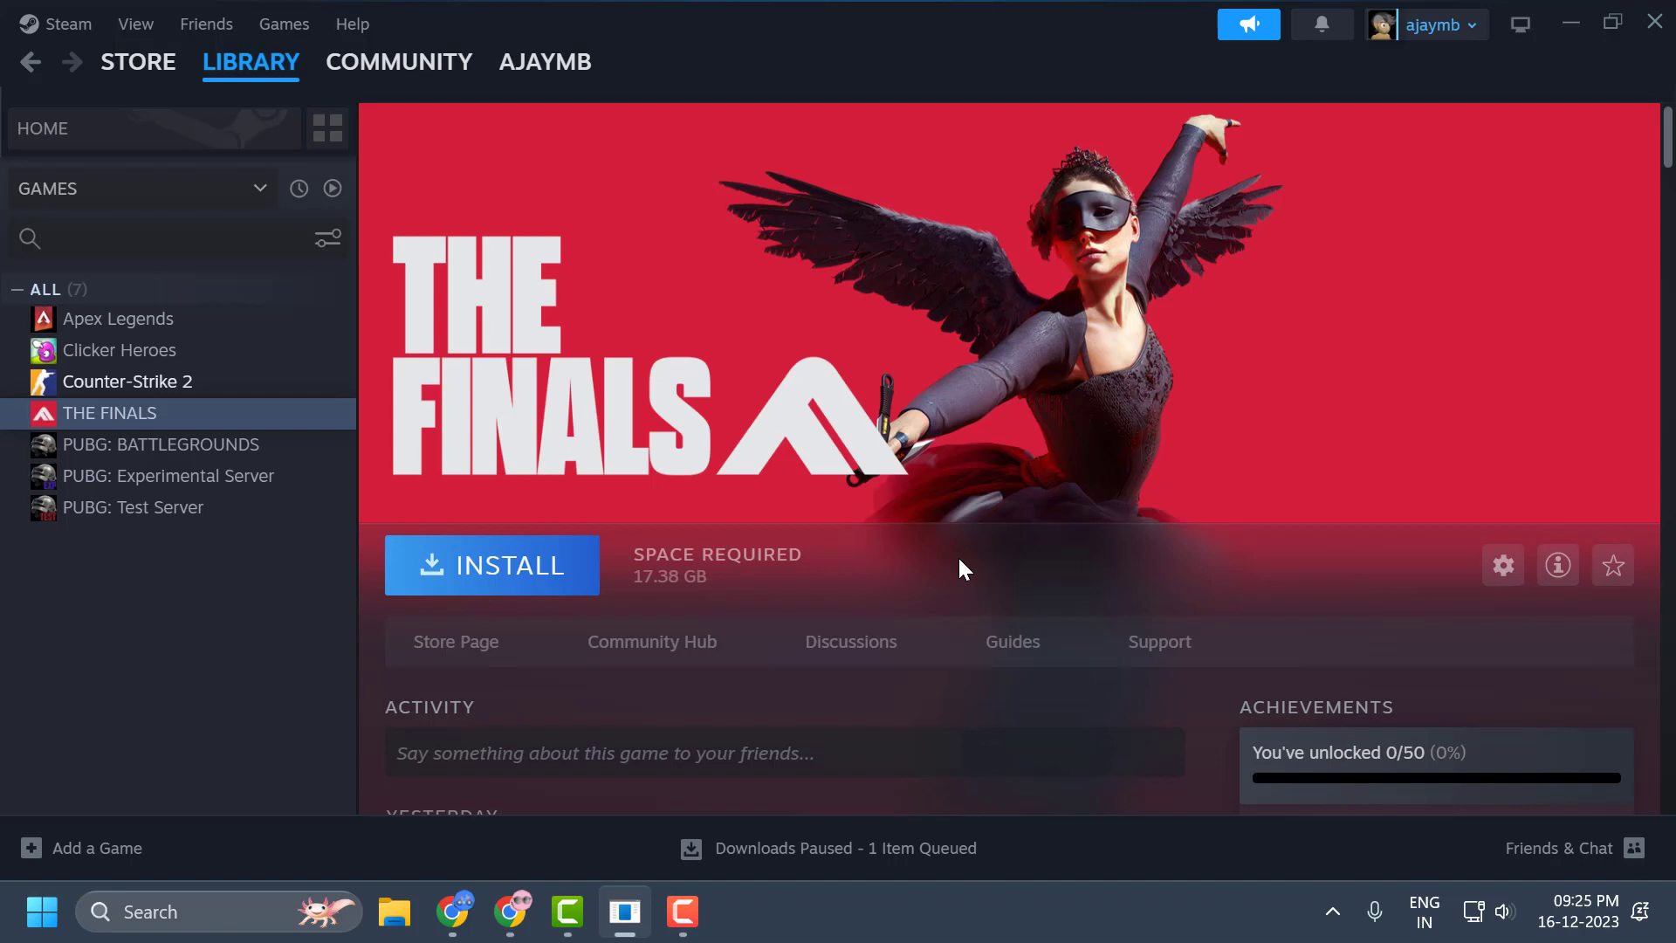
key("alt+Tab")
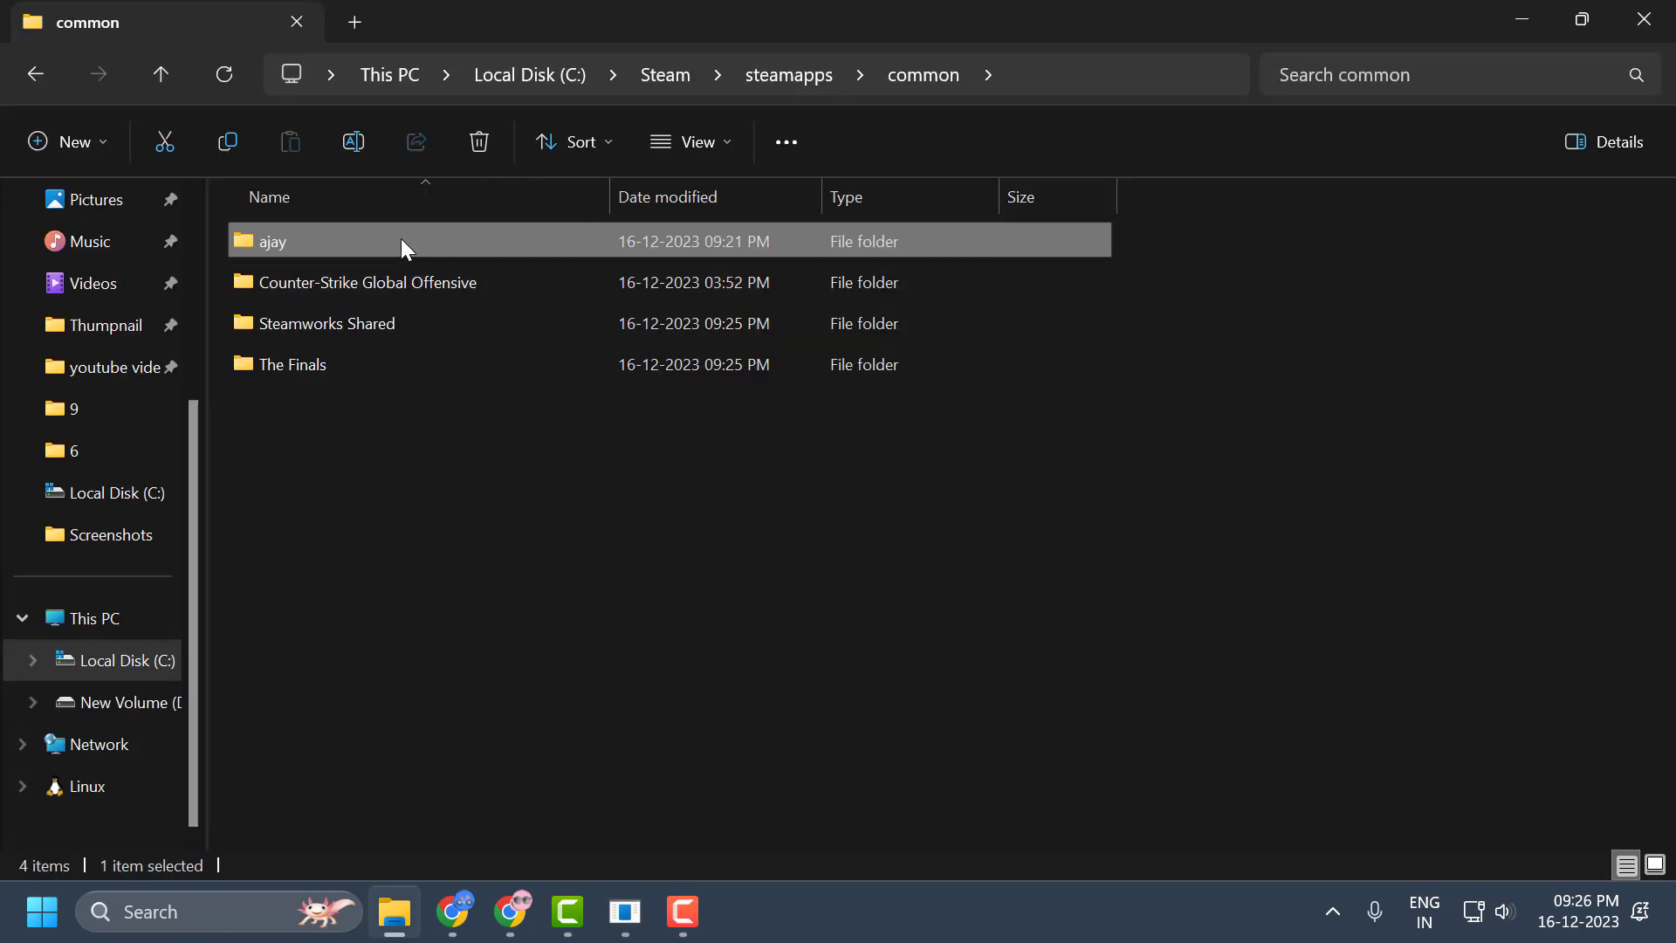
- Cut all eight backed-up files and folders from the ajay folder
mouse_move(472, 242)
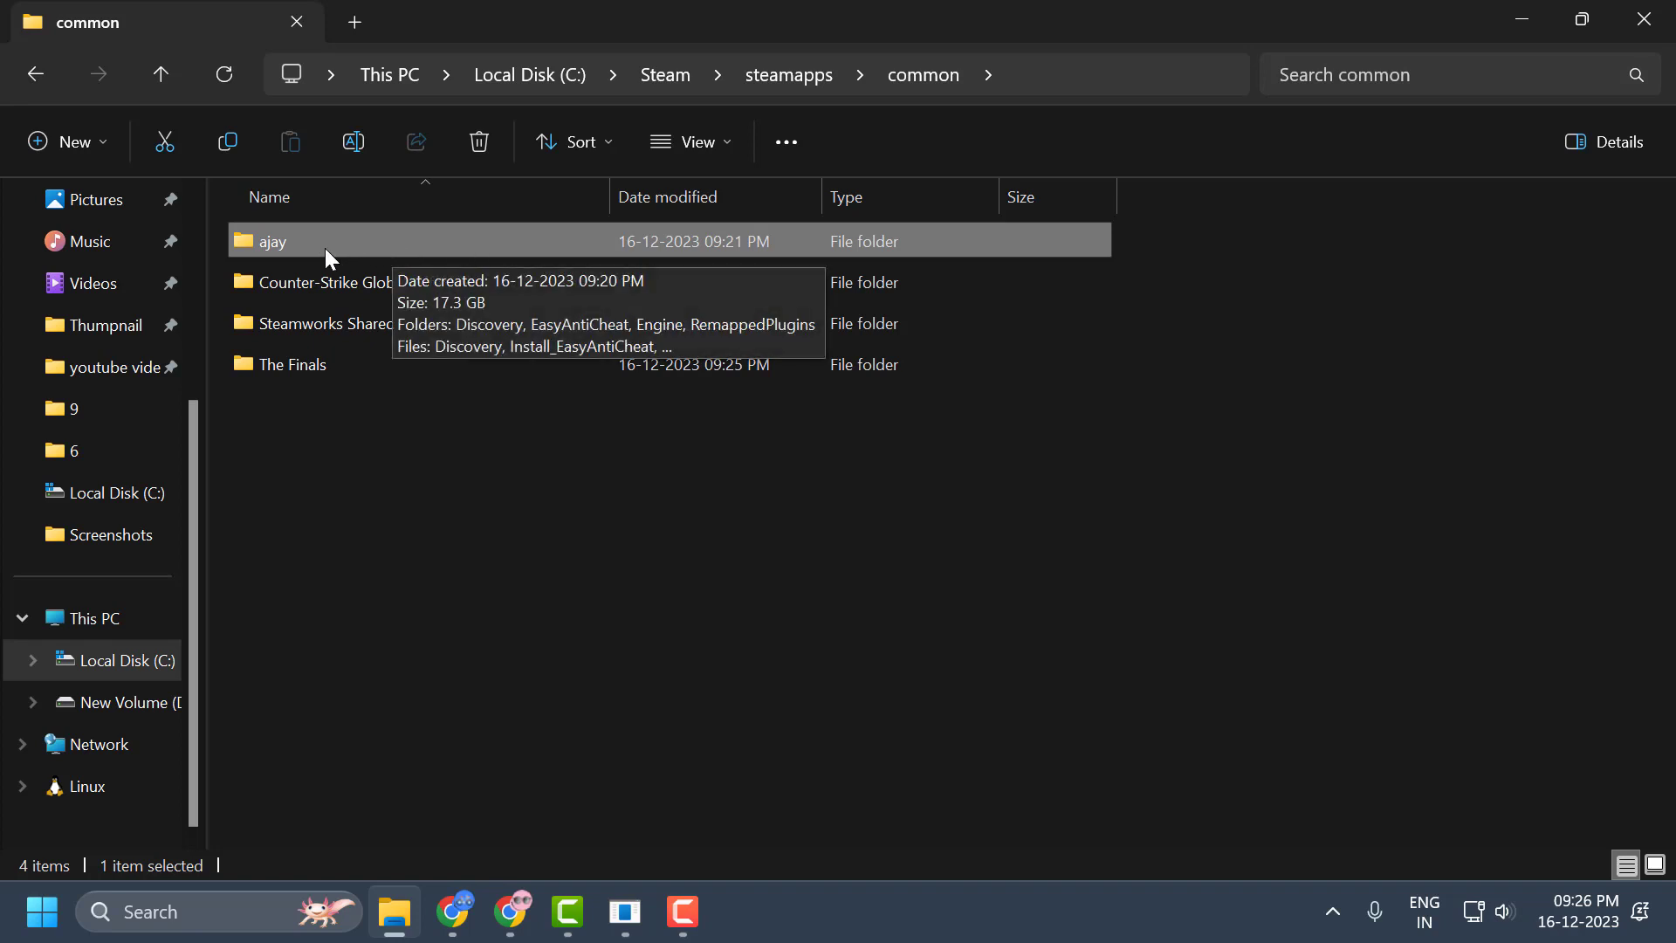
double_click(354, 243)
left_click_drag(952, 683, 531, 250)
left_click(530, 250)
left_click_drag(705, 696, 604, 232)
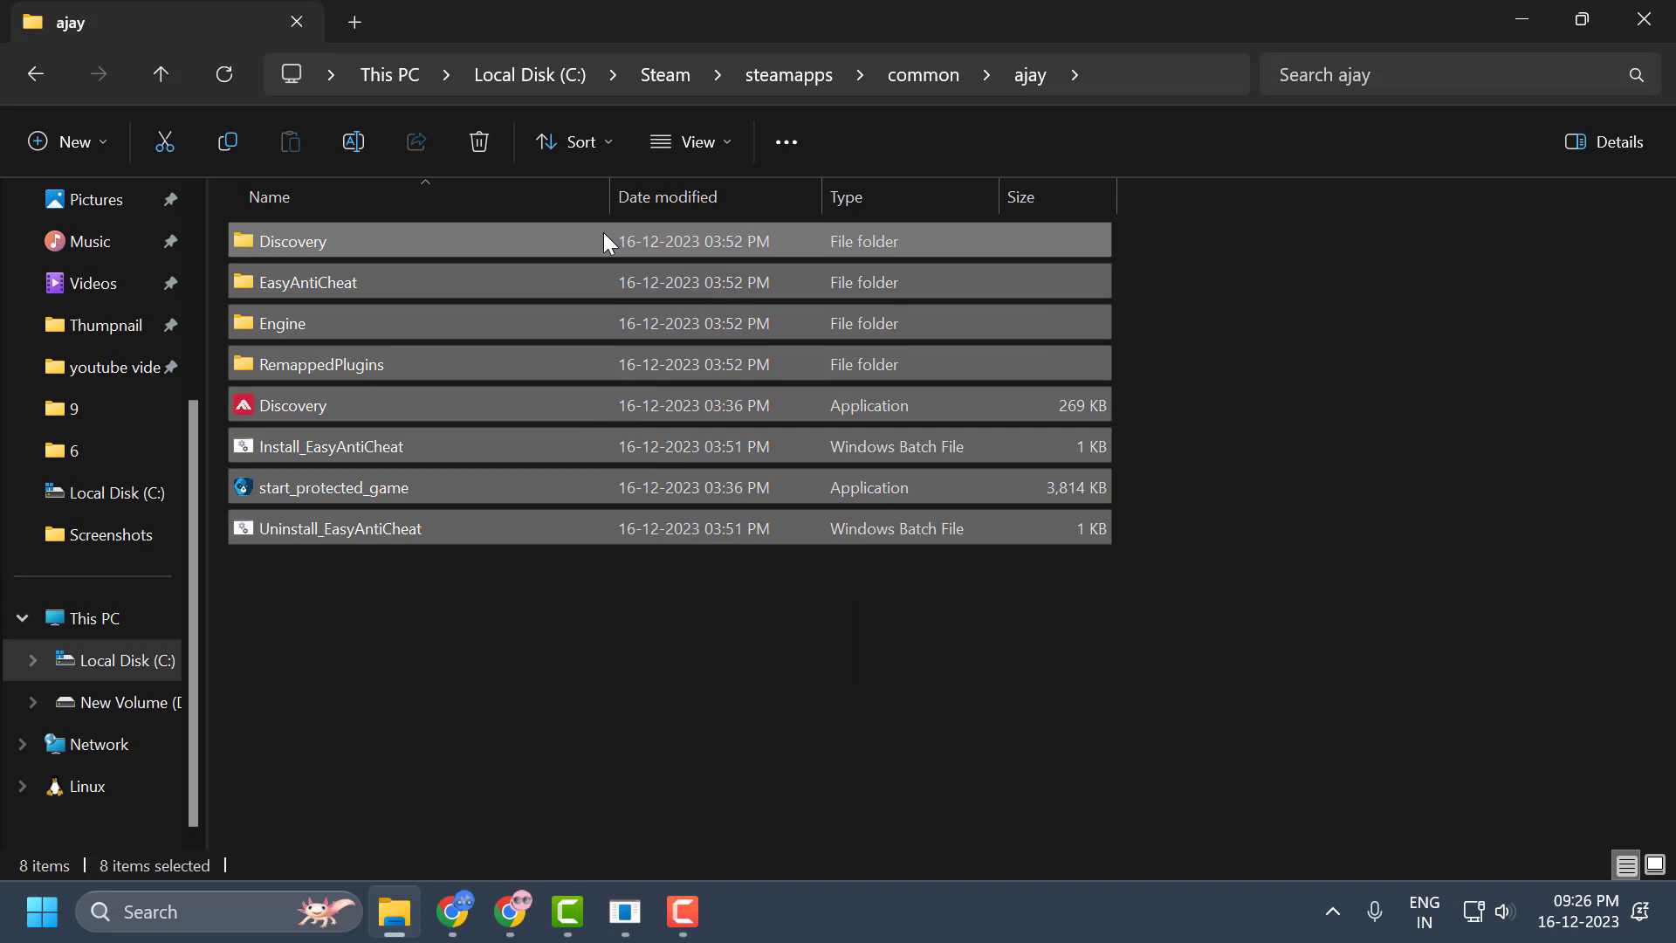
right_click(604, 232)
left_click(638, 264)
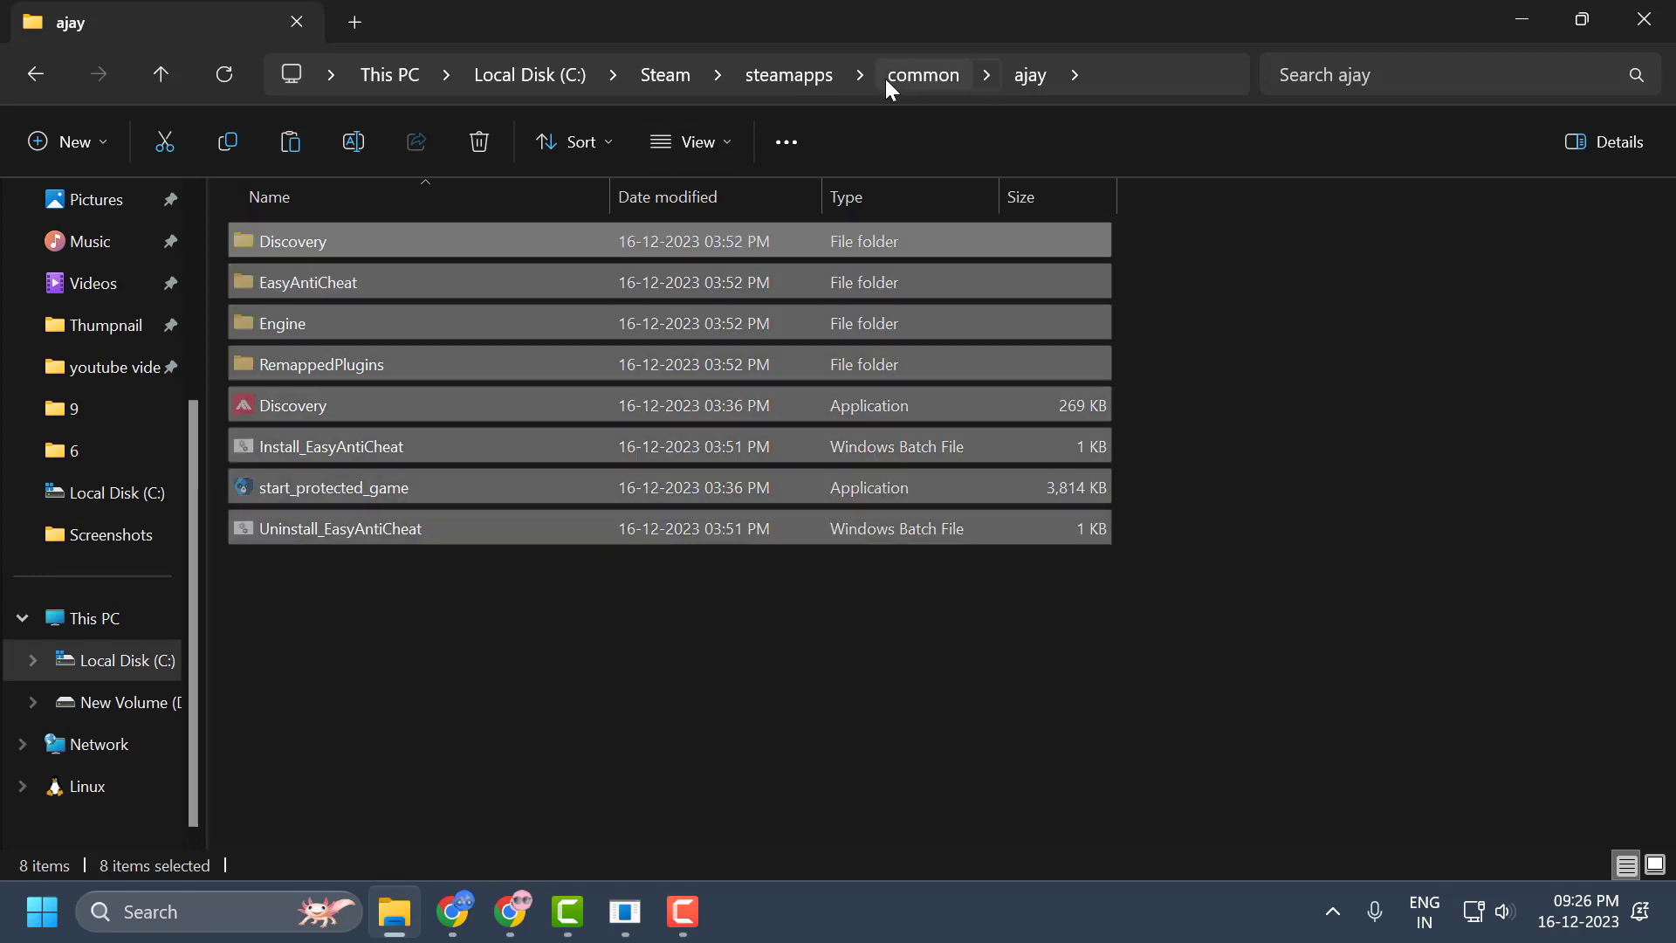
- Paste the eight items into the empty The Finals folder under common, then minimize Explorer
left_click(913, 75)
left_click(306, 377)
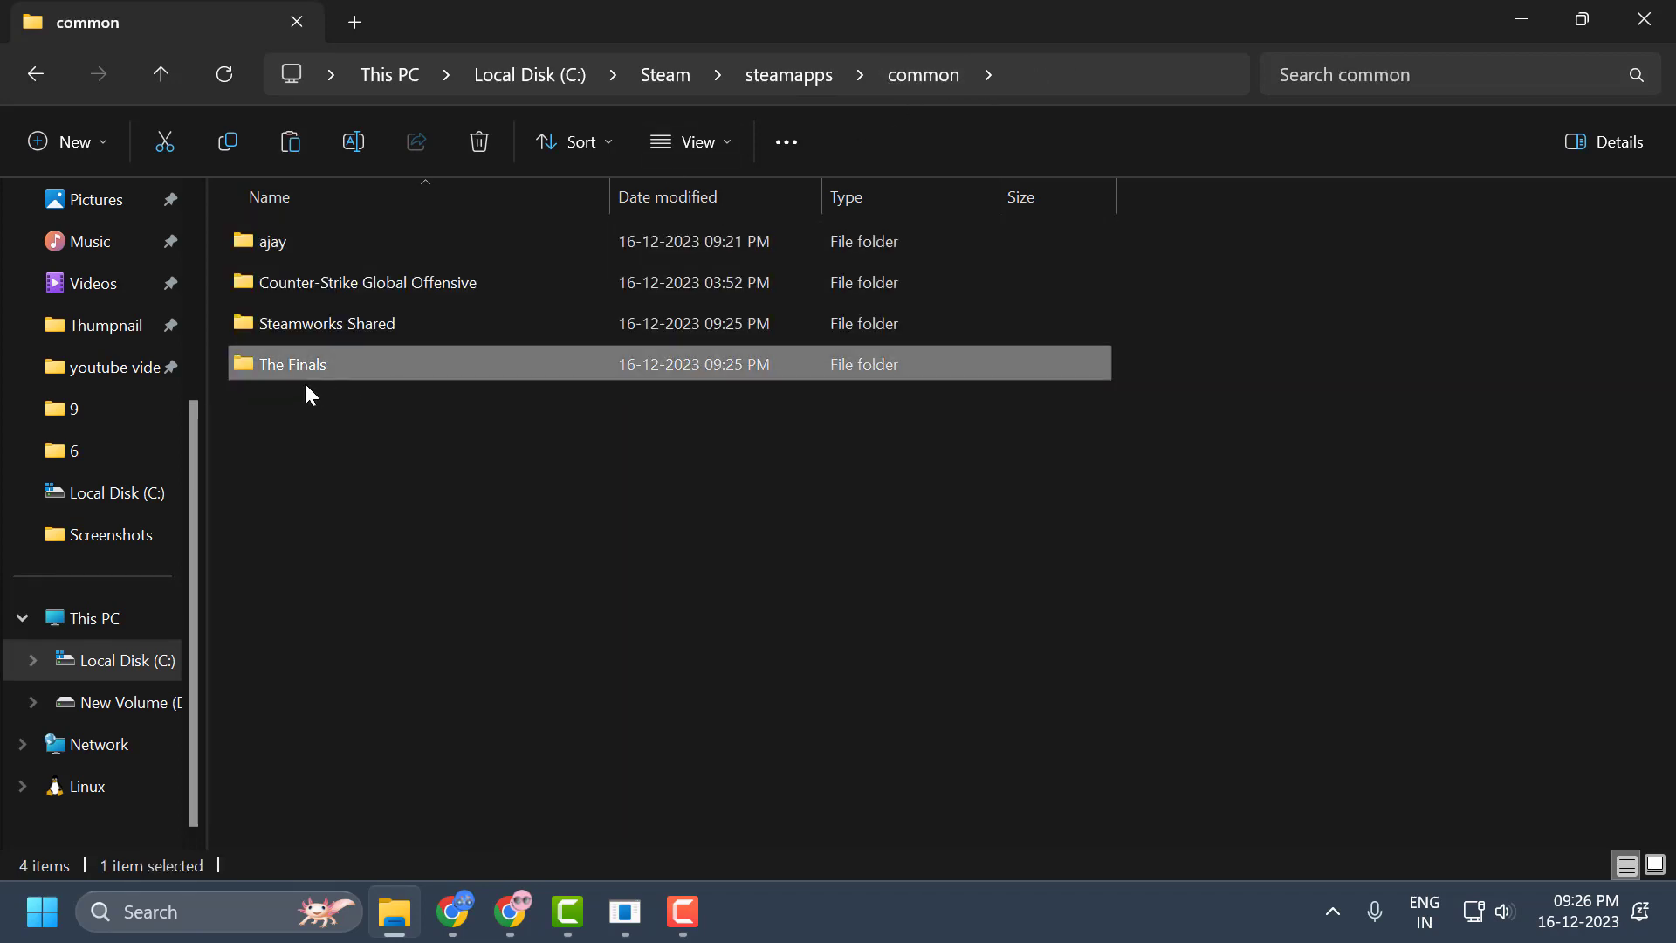
double_click(397, 364)
right_click(658, 433)
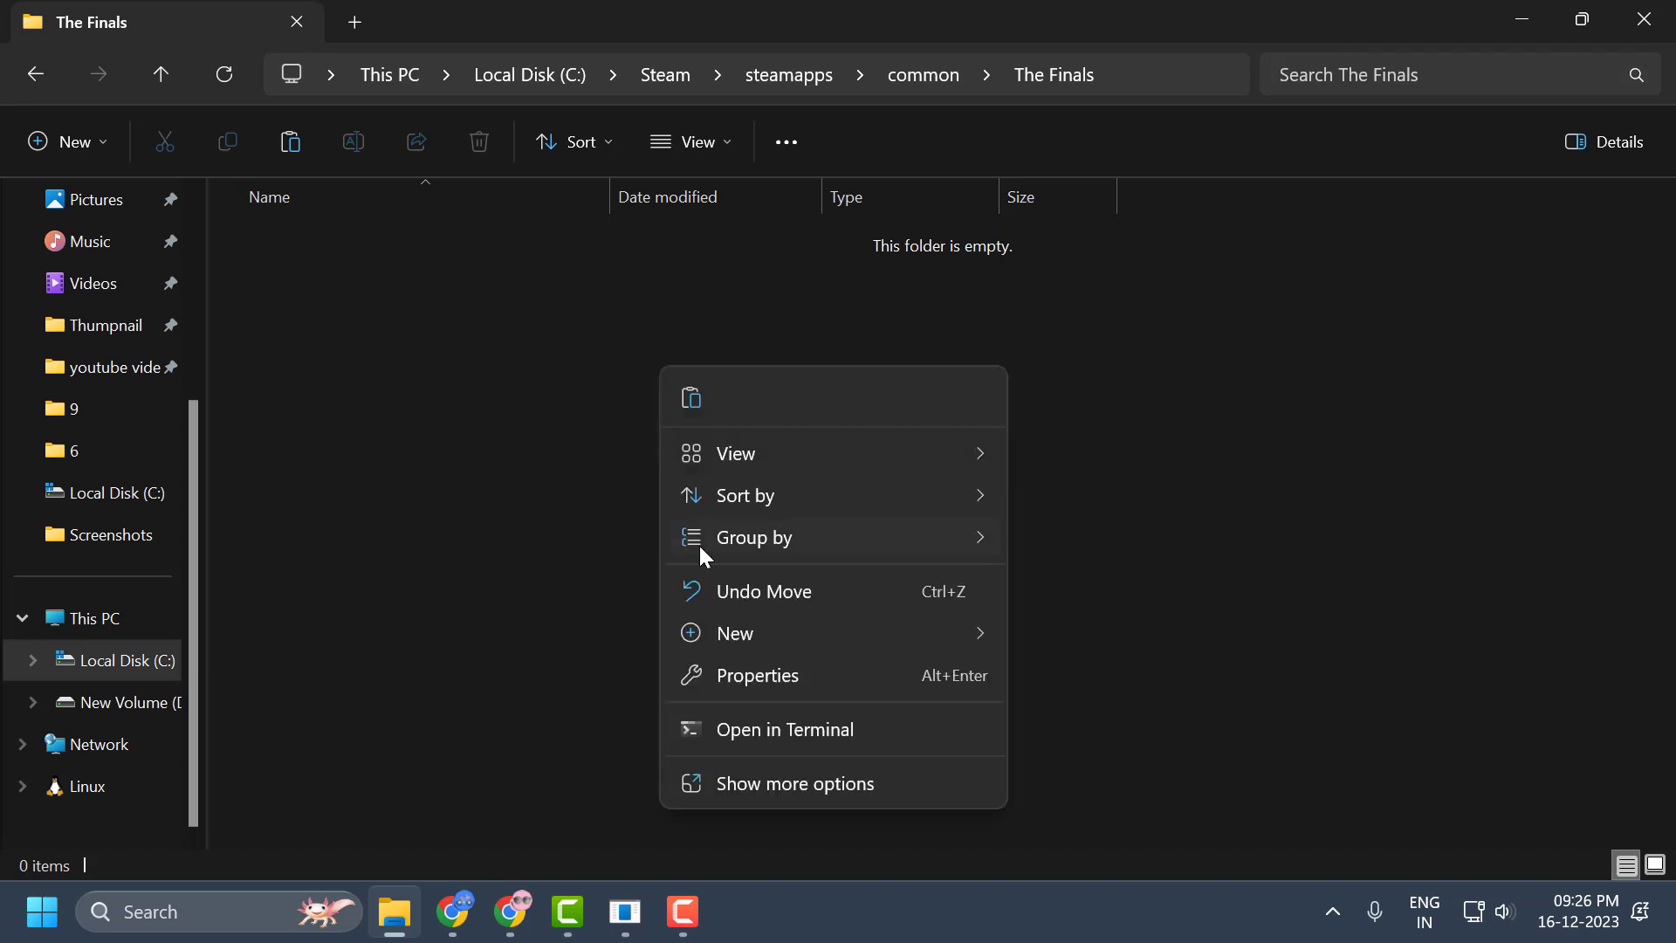
left_click(695, 400)
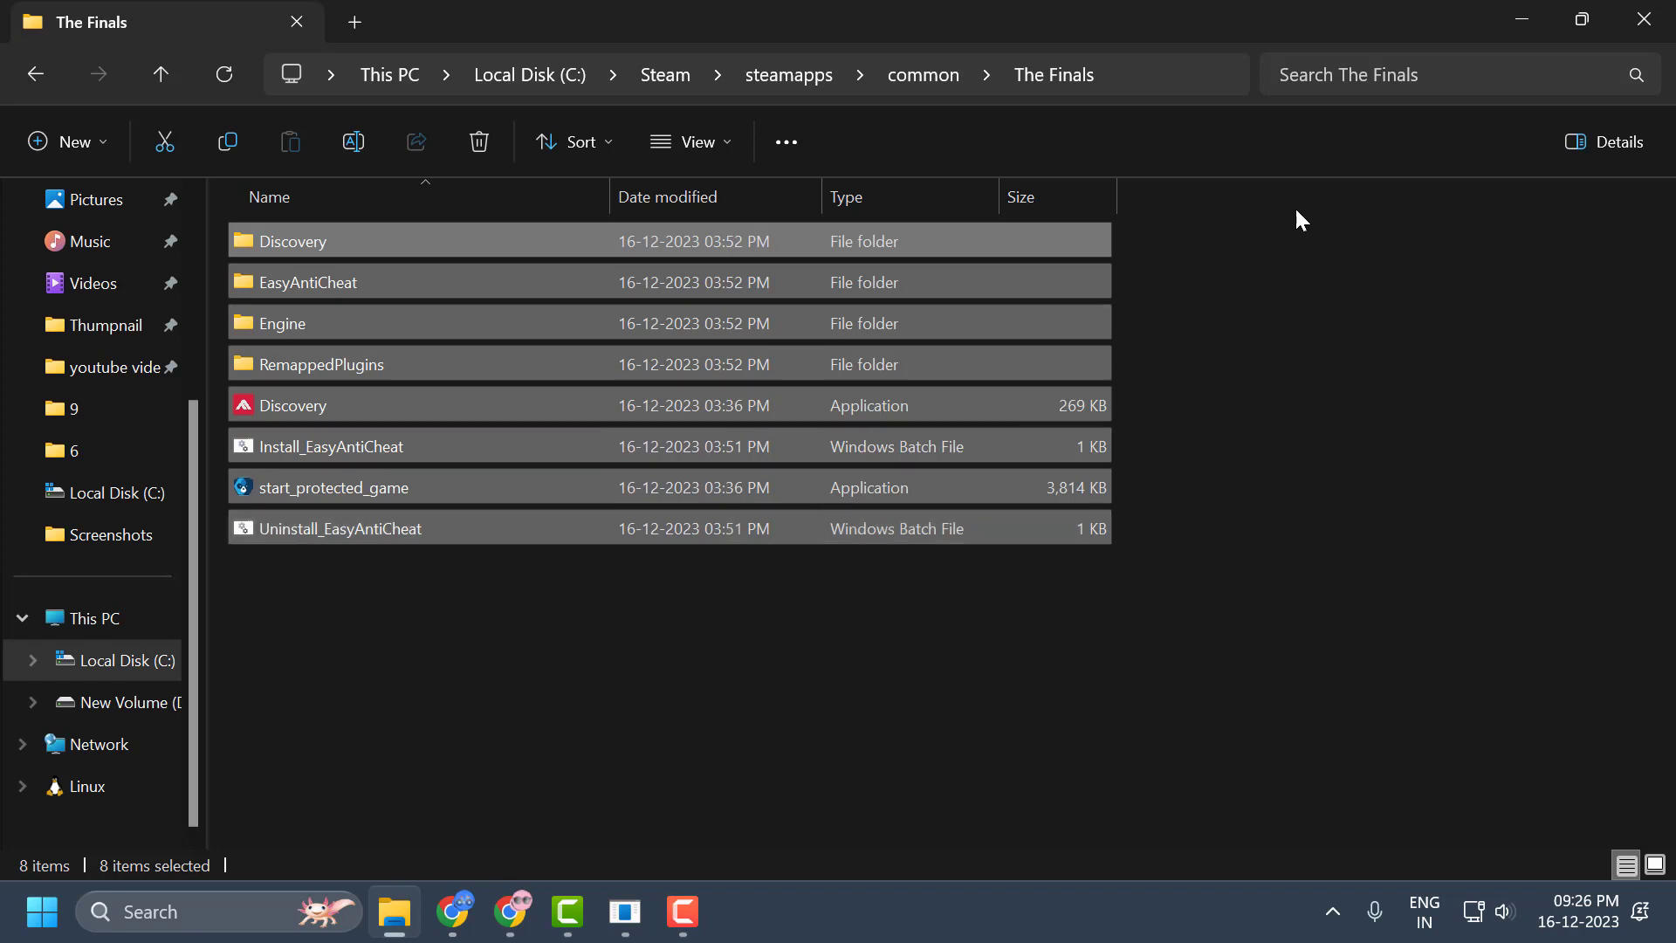
left_click(1523, 19)
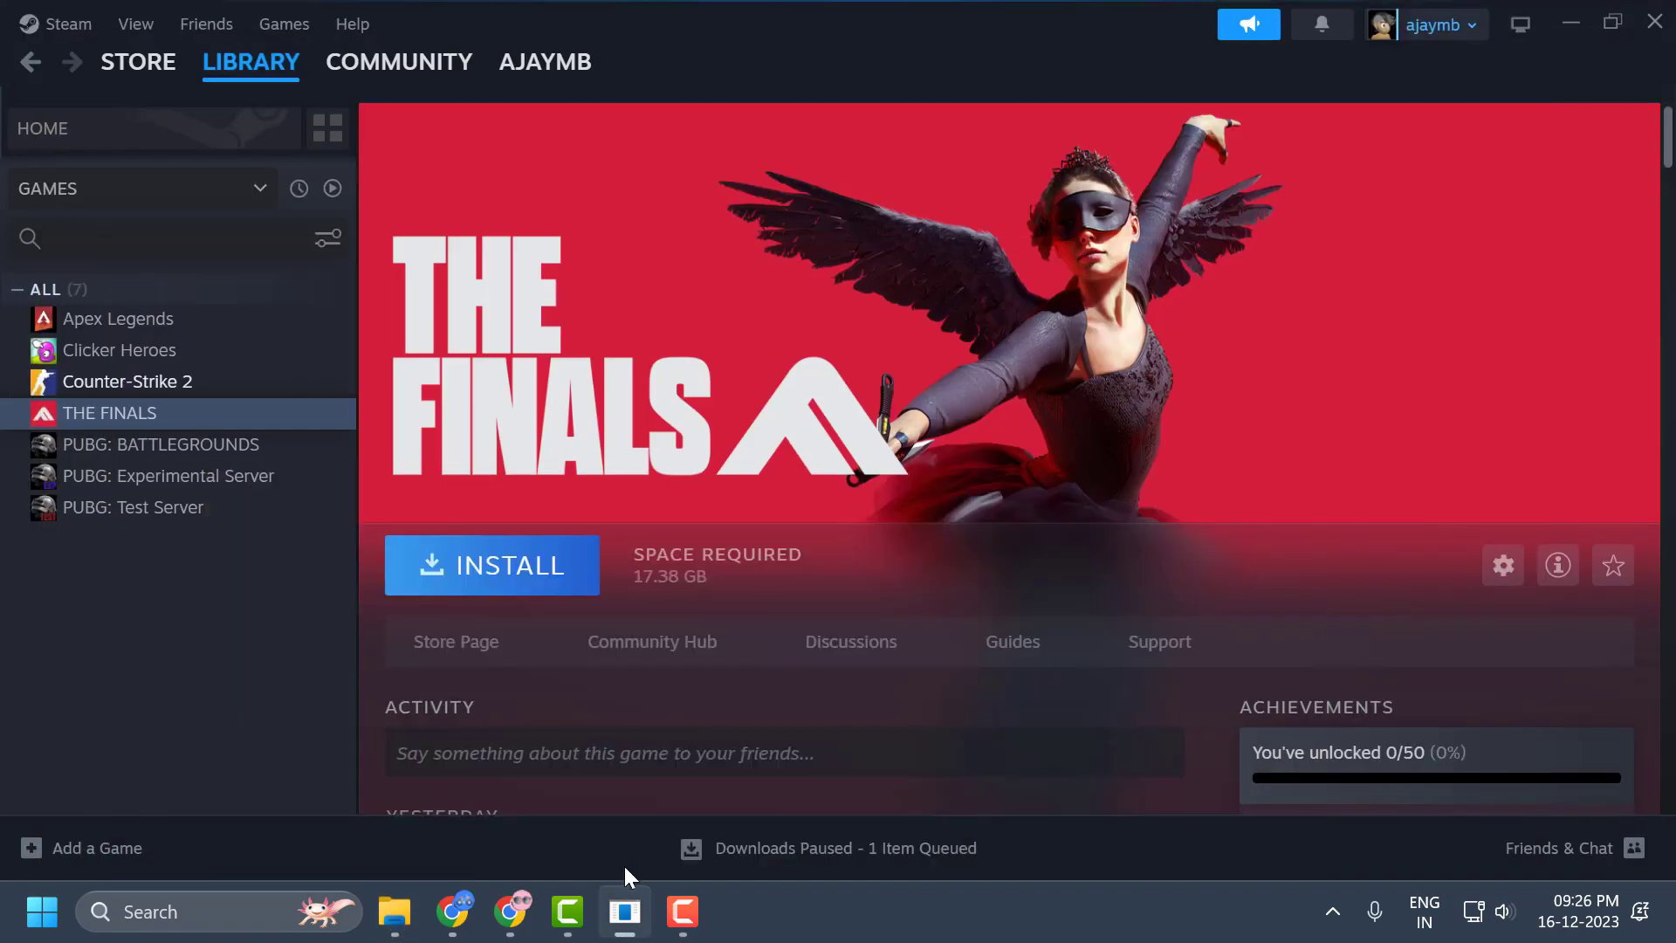
- Install THE FINALS onto Local Drive (C:) so Steam validates the restored files
left_click(535, 573)
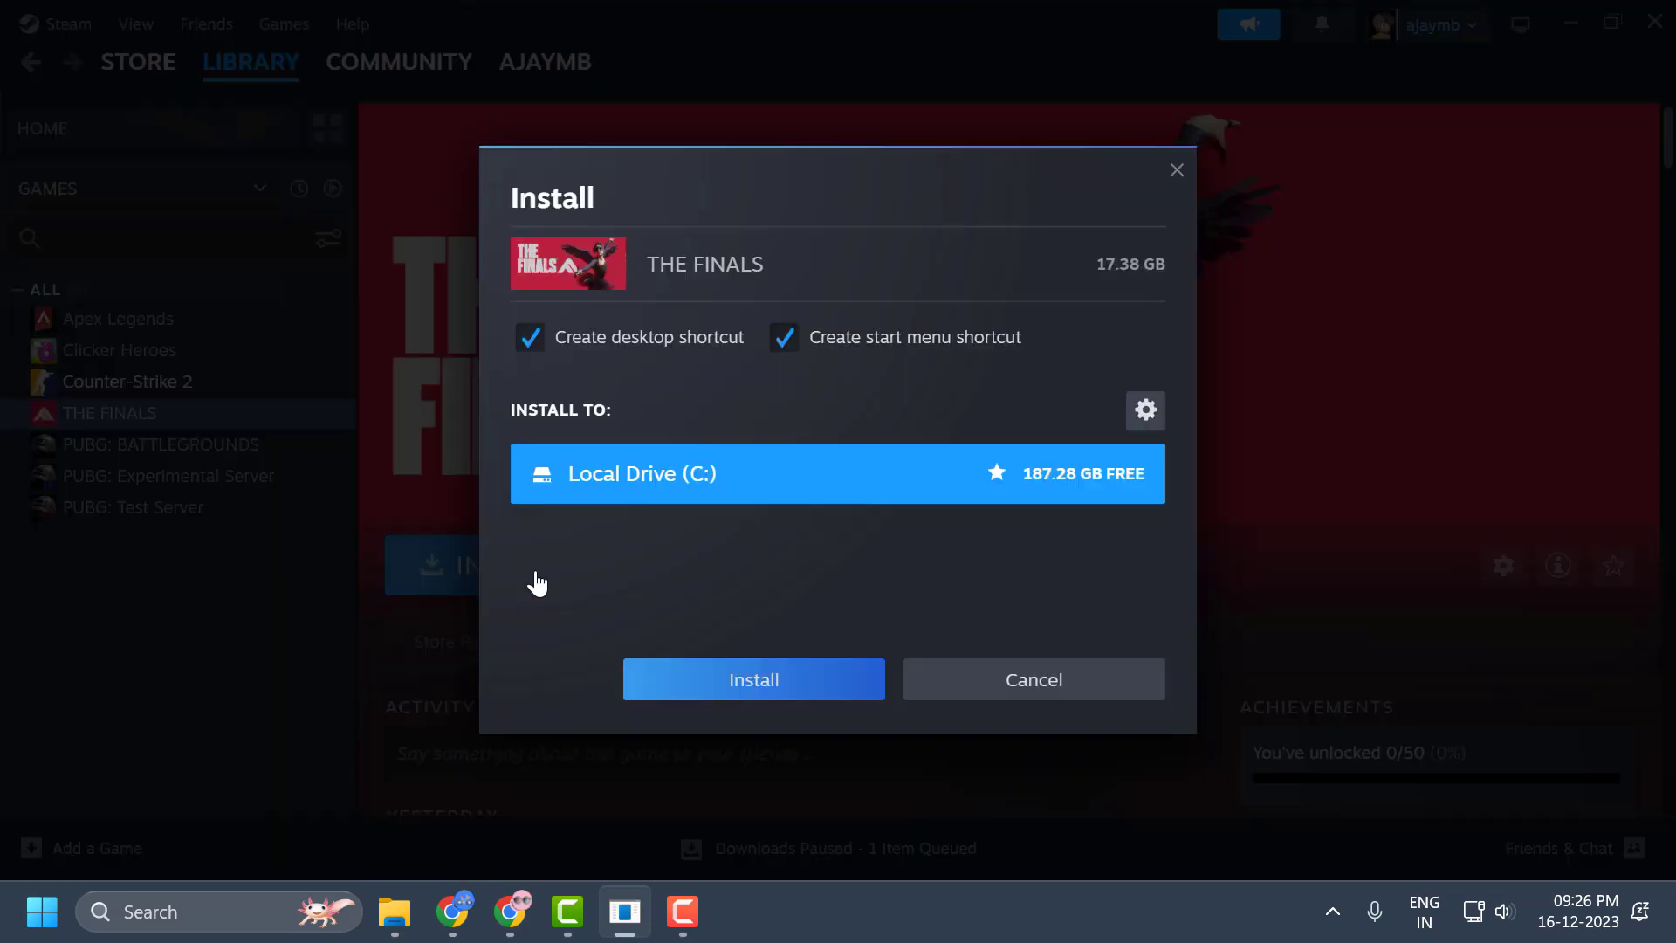
left_click(697, 678)
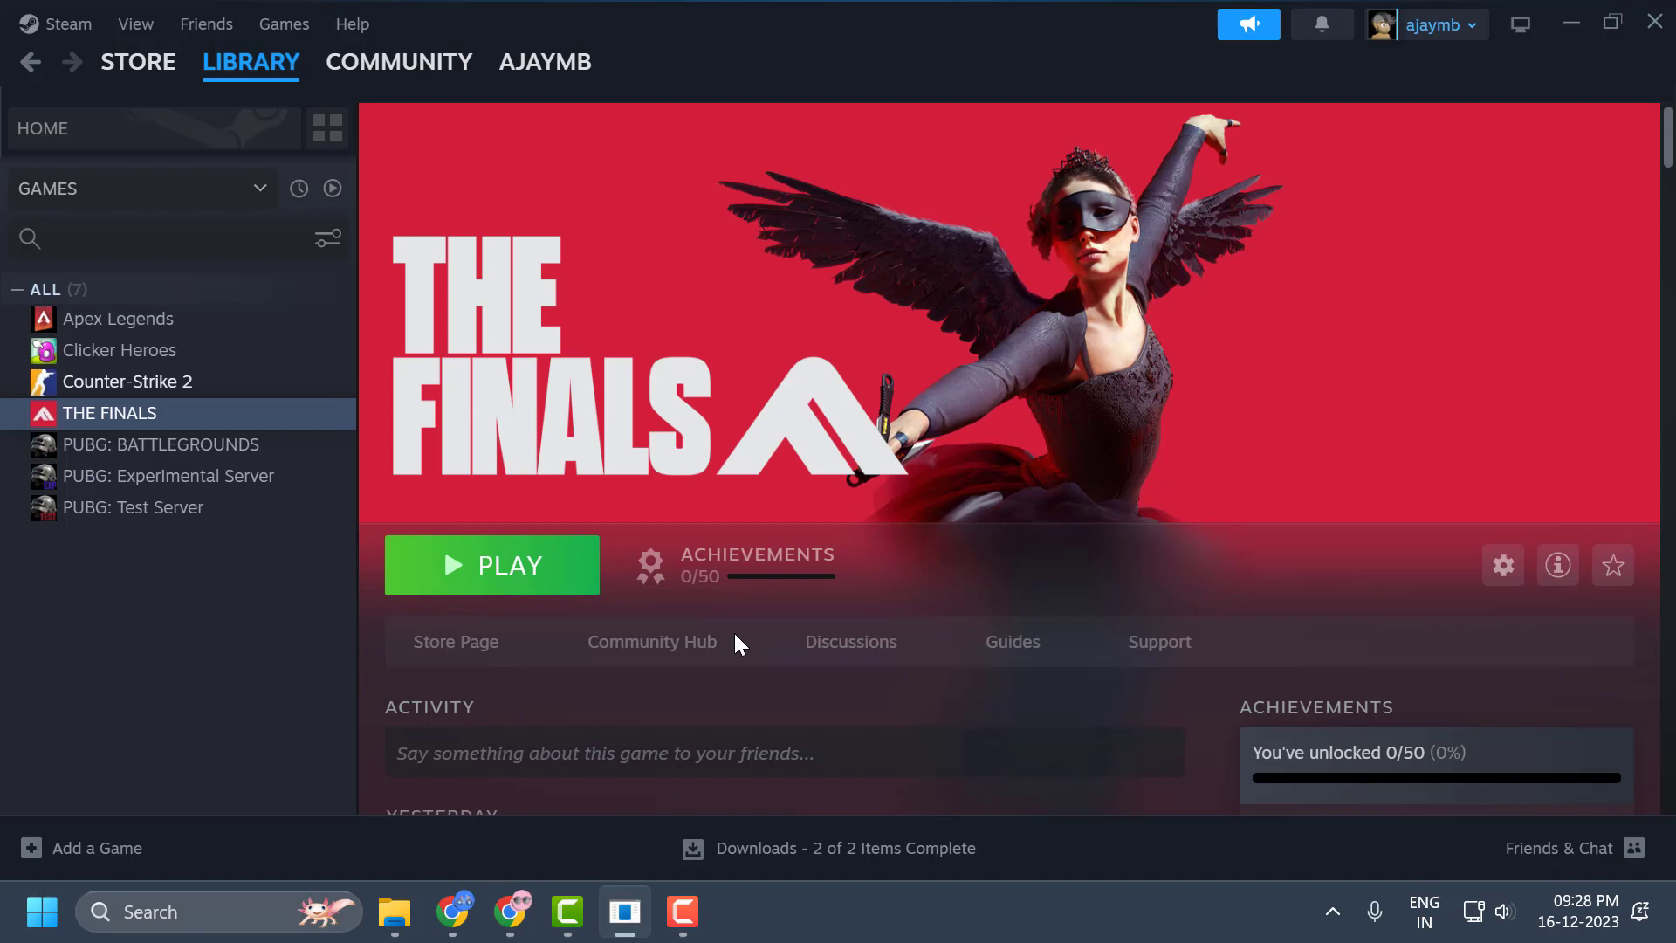
- Add drive D: as a new Steam library folder in Storage settings
left_click(64, 24)
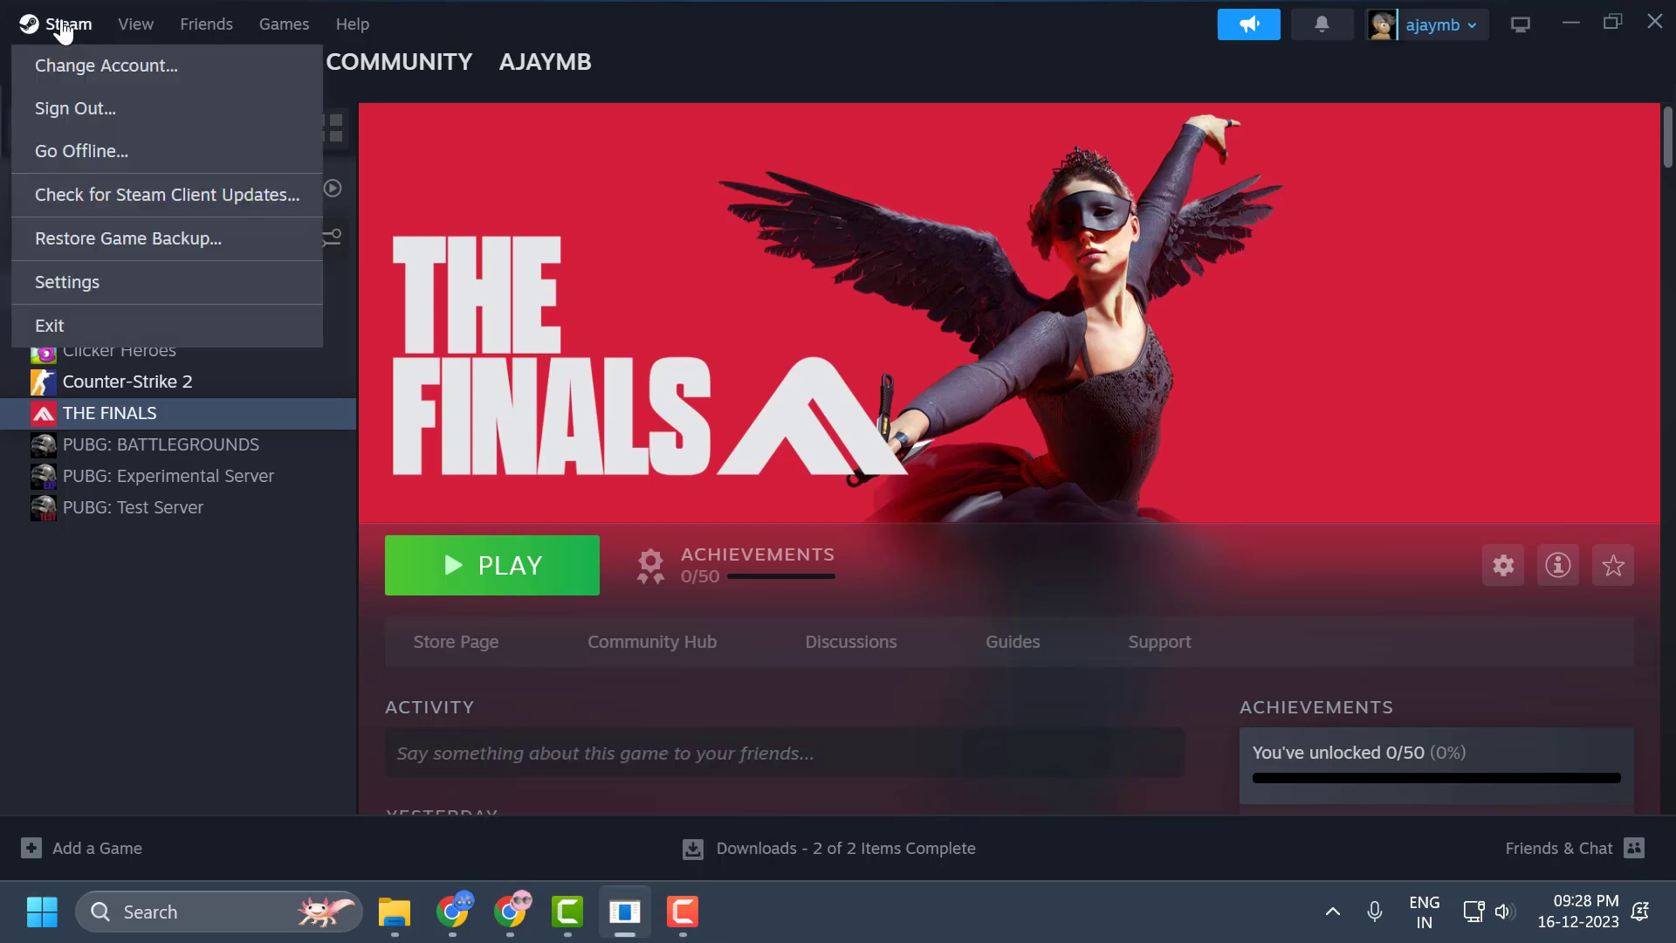
left_click(137, 281)
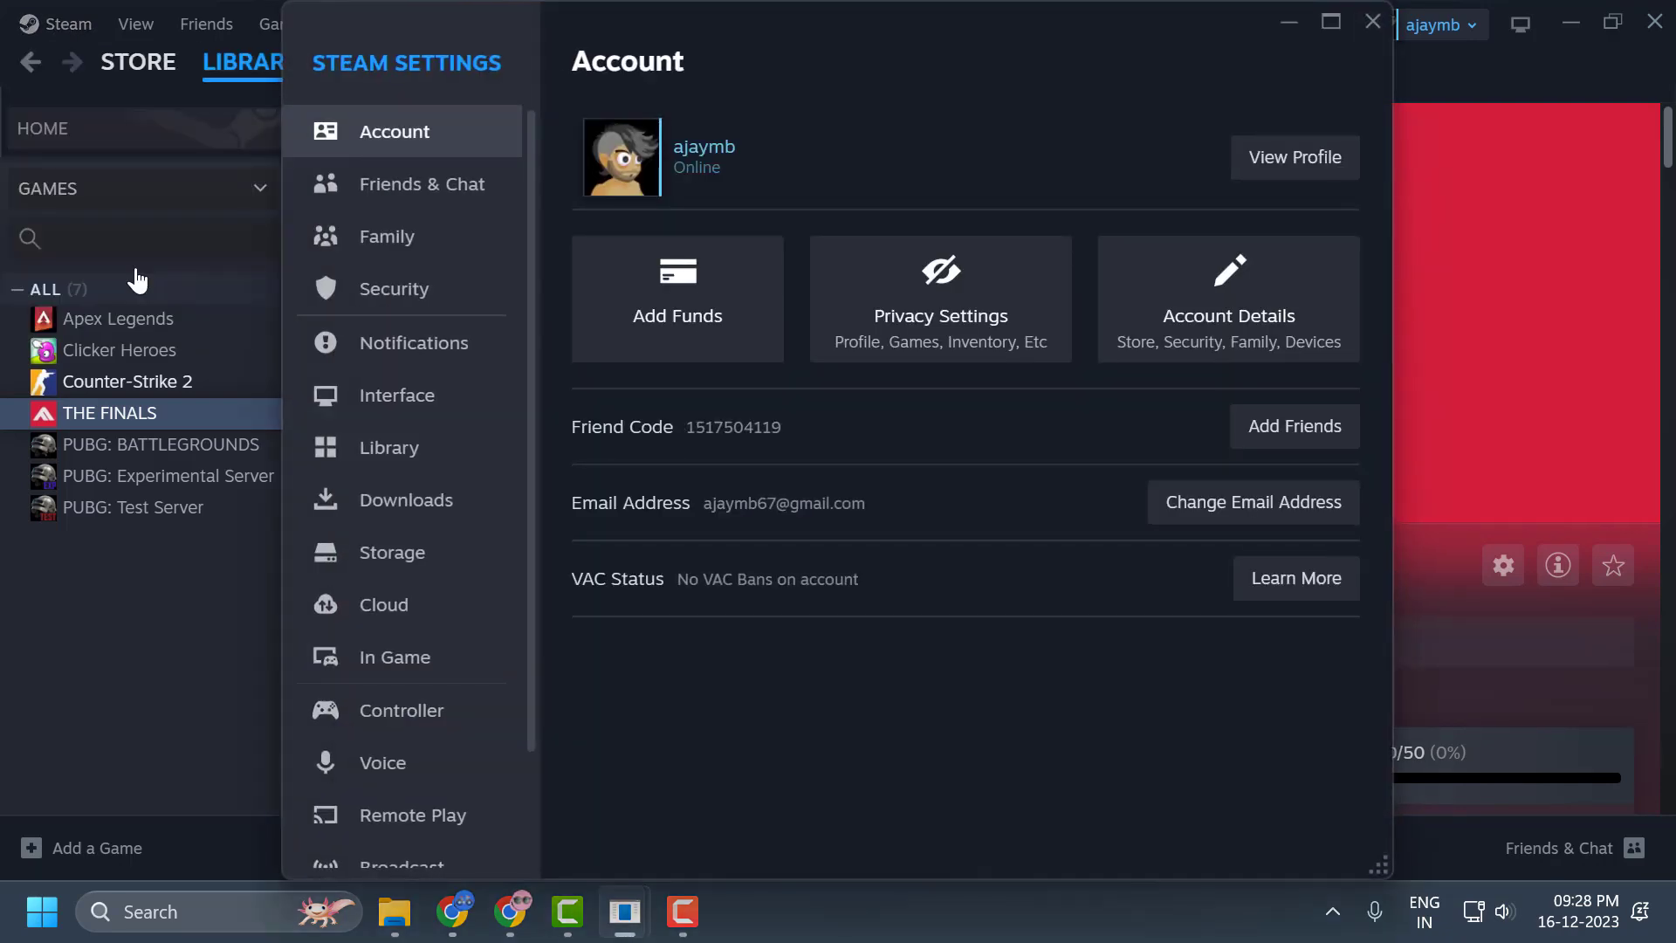
left_click(482, 557)
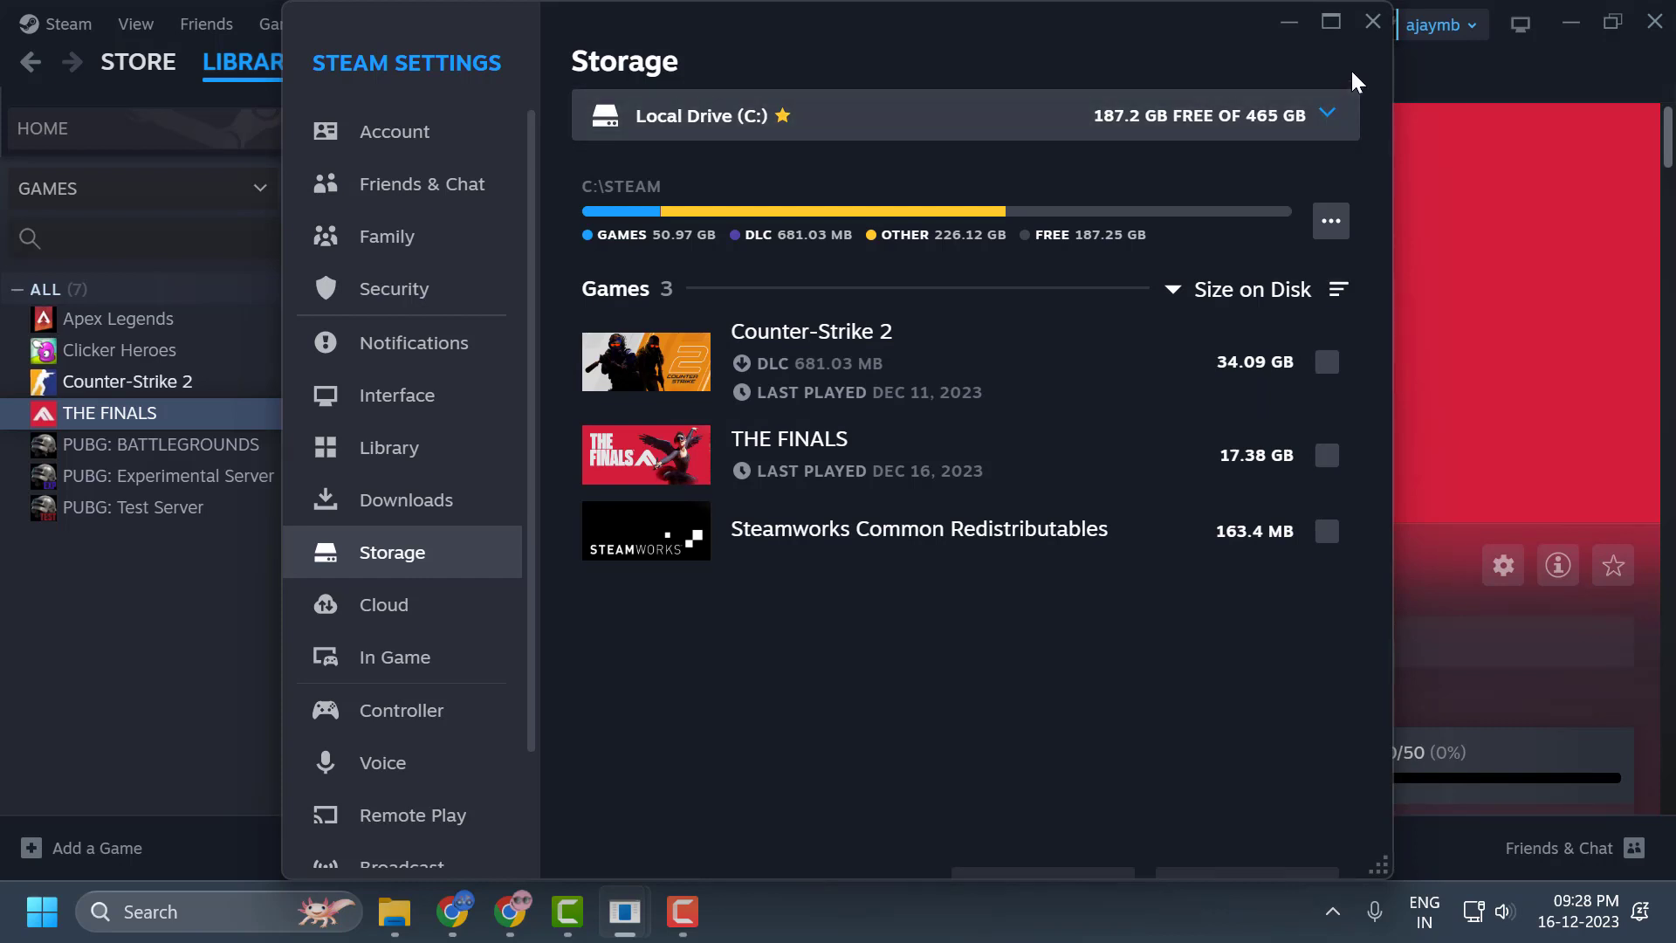
left_click(1329, 115)
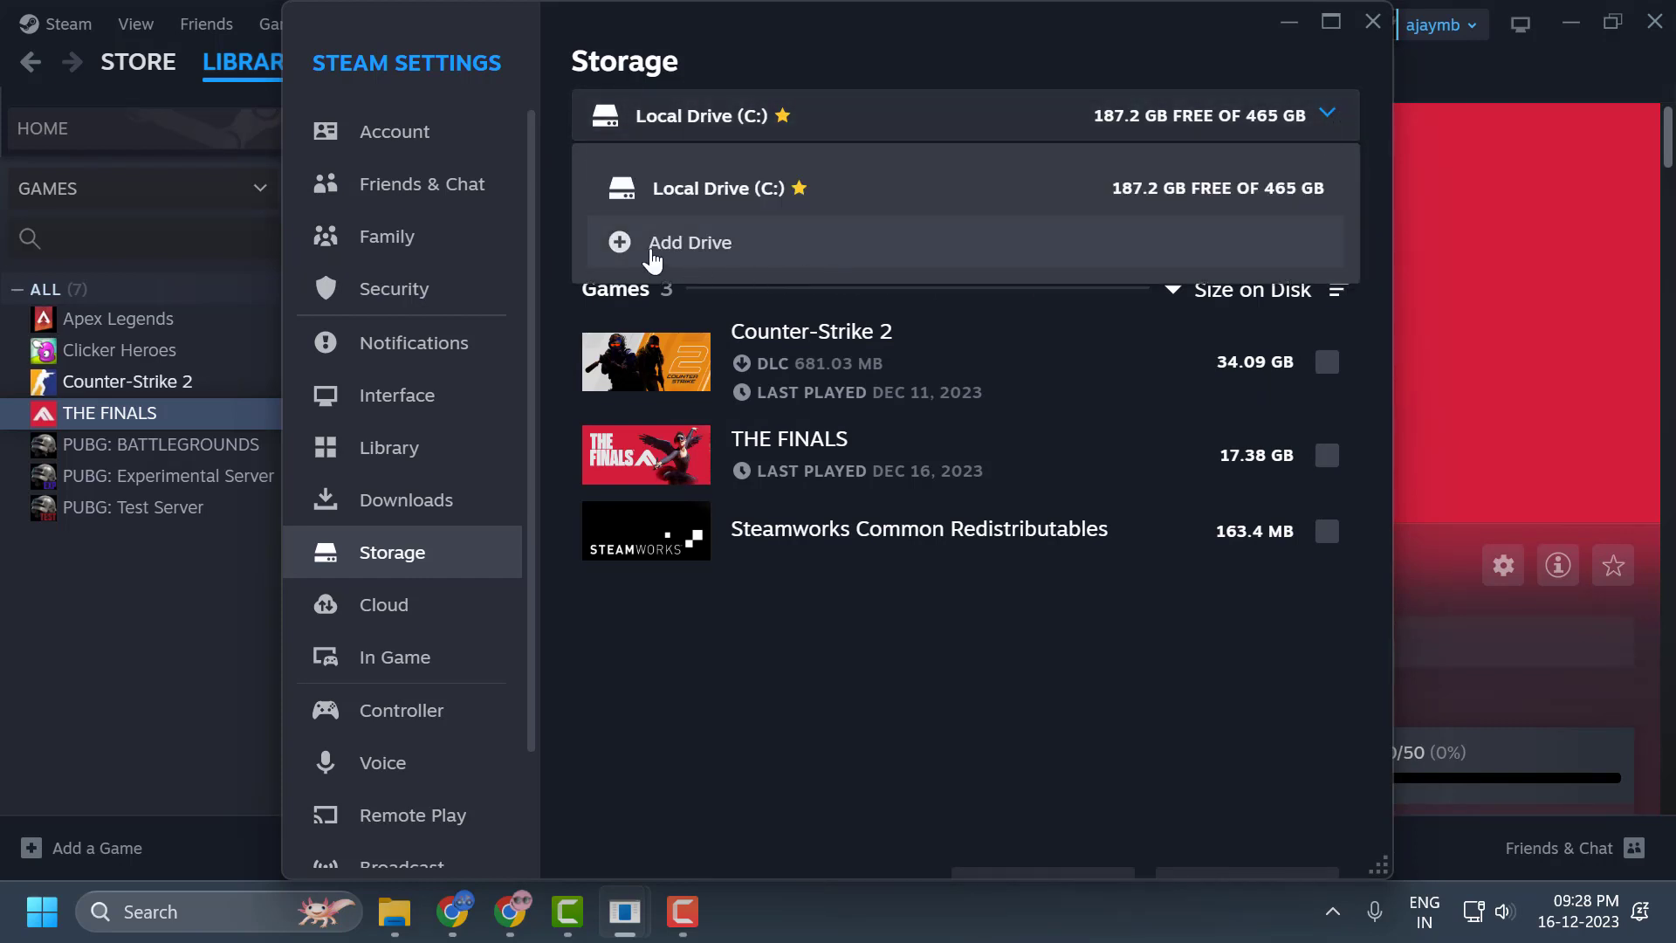
left_click(652, 253)
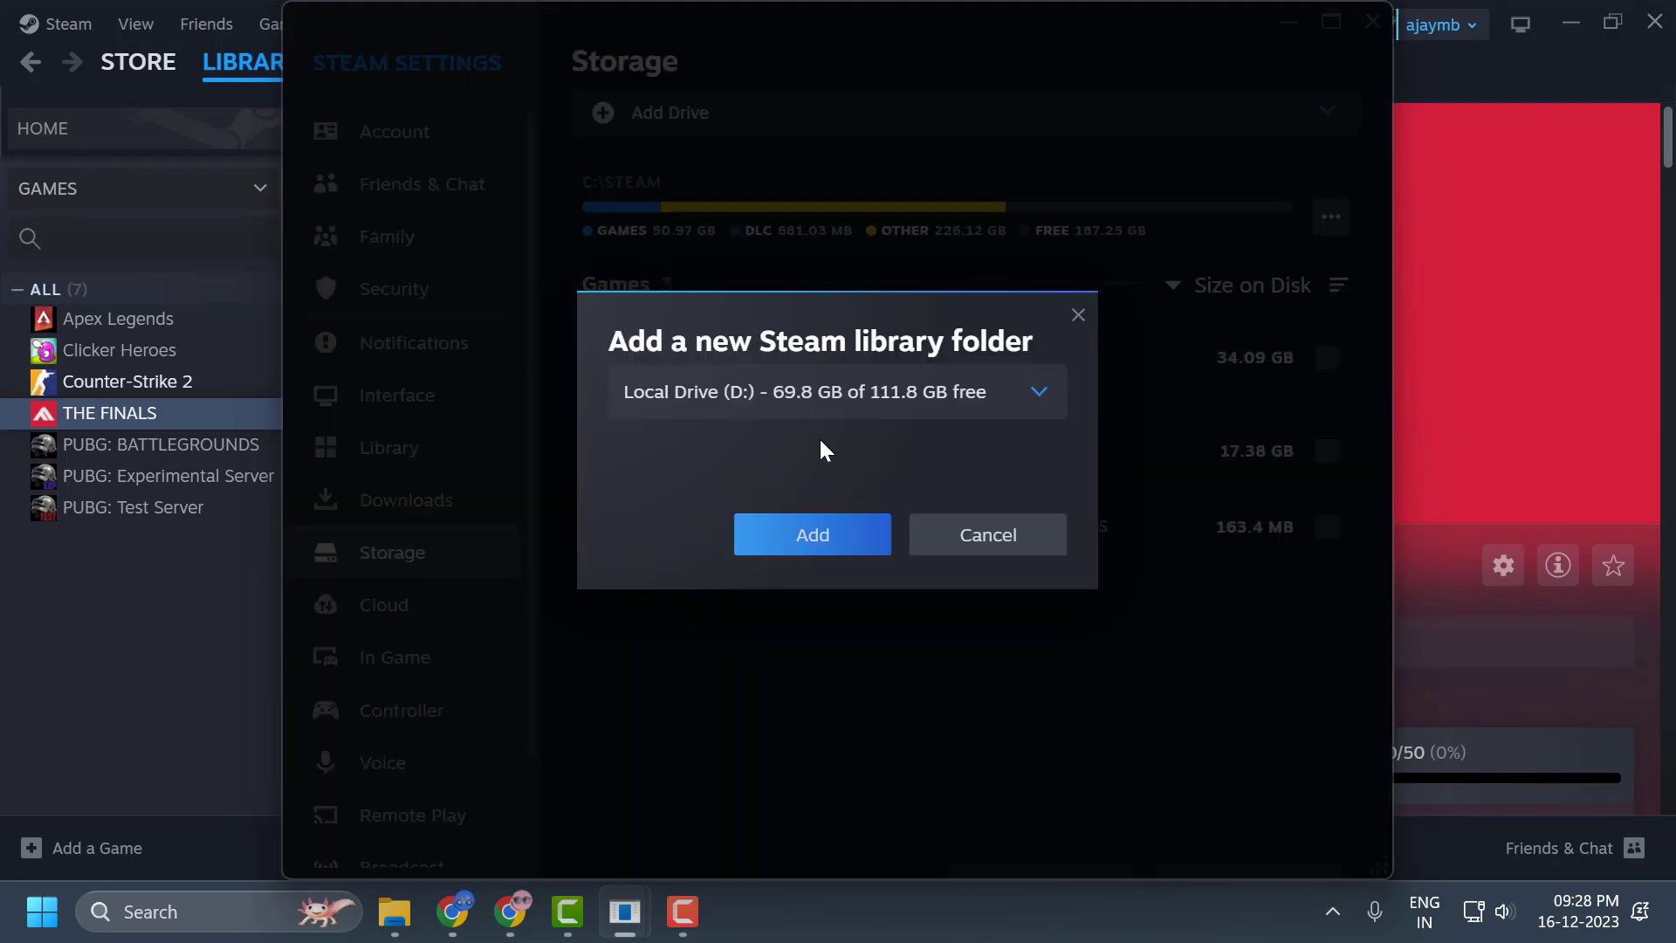
left_click(975, 420)
left_click(898, 465)
left_click(864, 529)
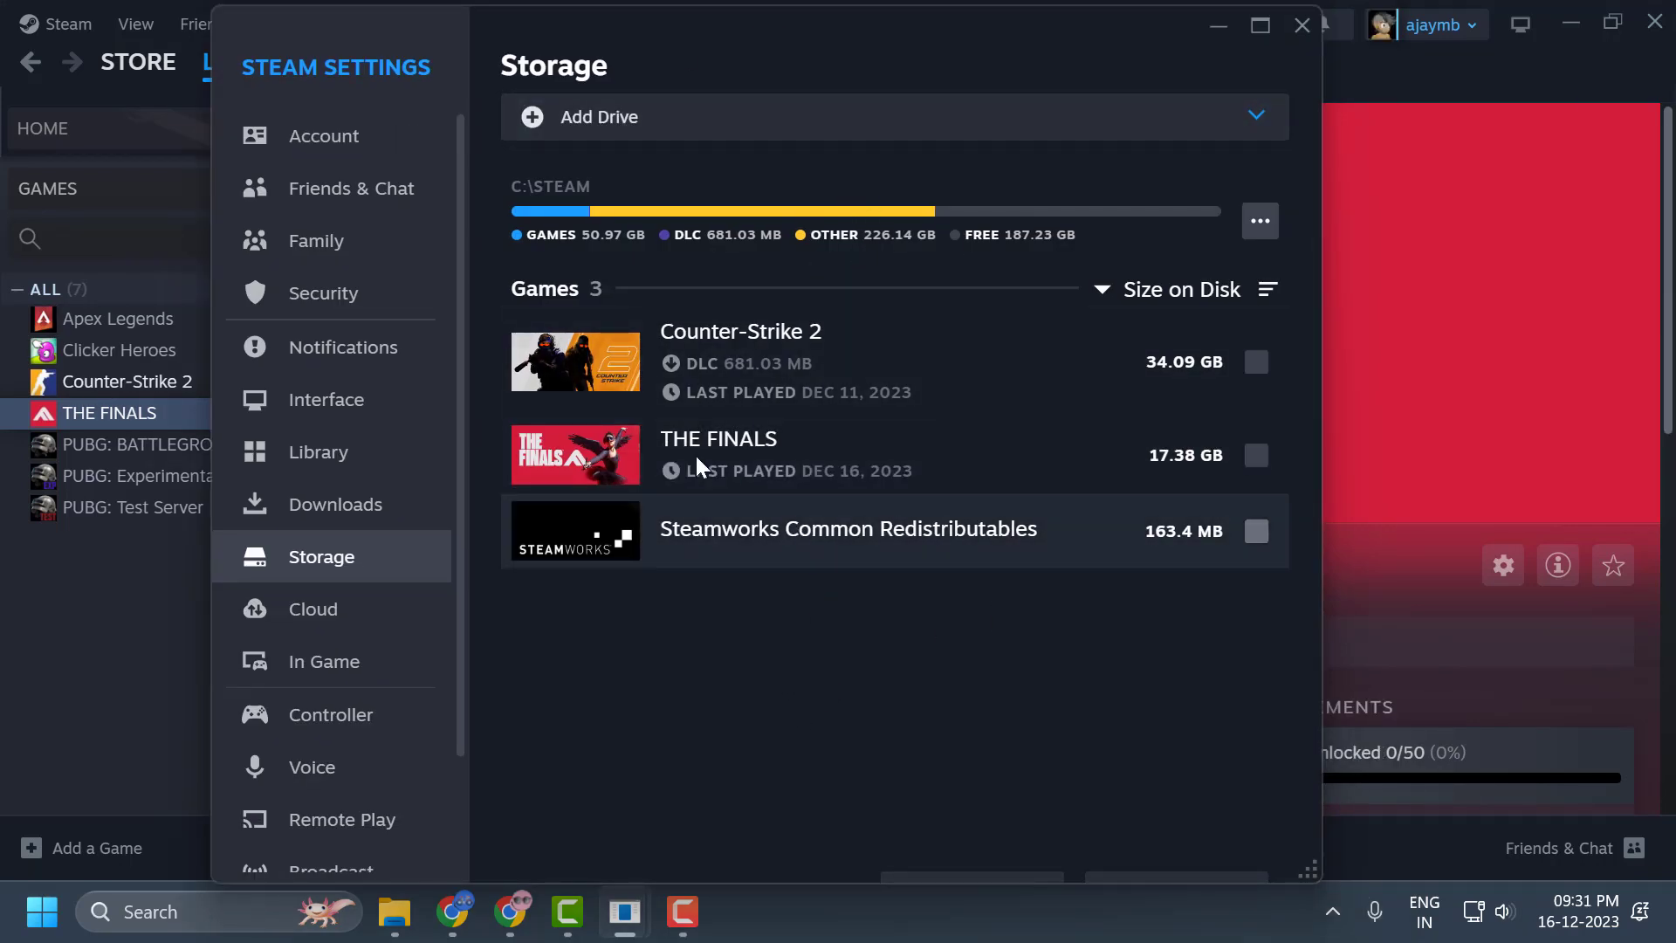
- Select THE FINALS for moving, with New Volume (D:) as the target drive
left_click(1256, 456)
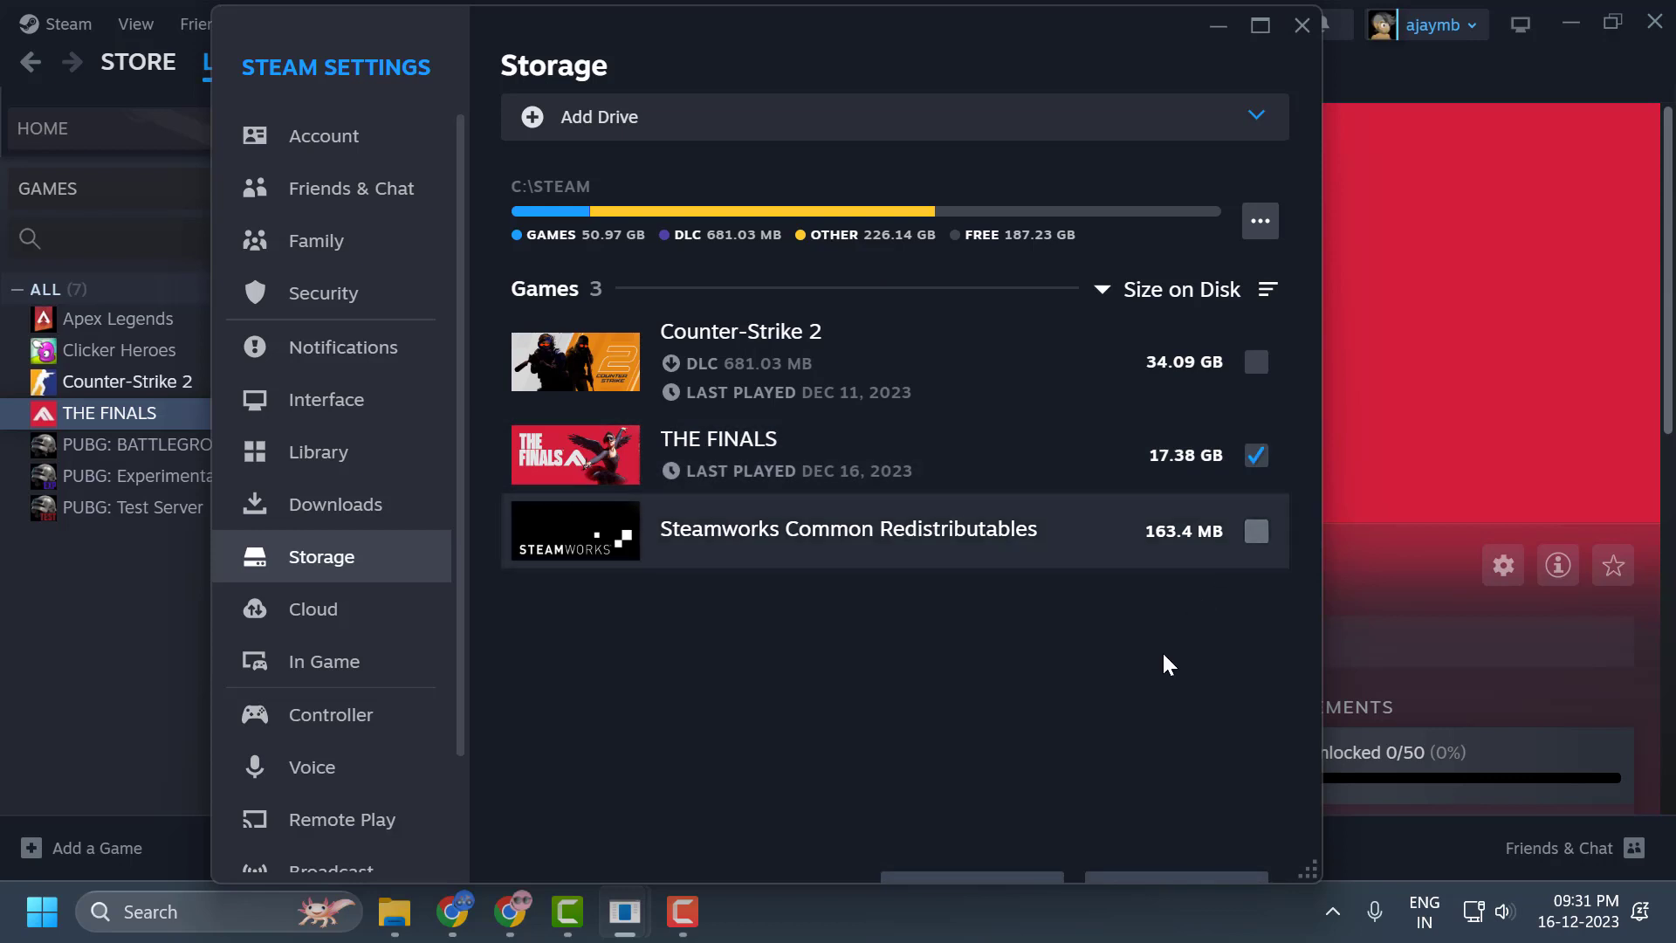
left_click(1183, 868)
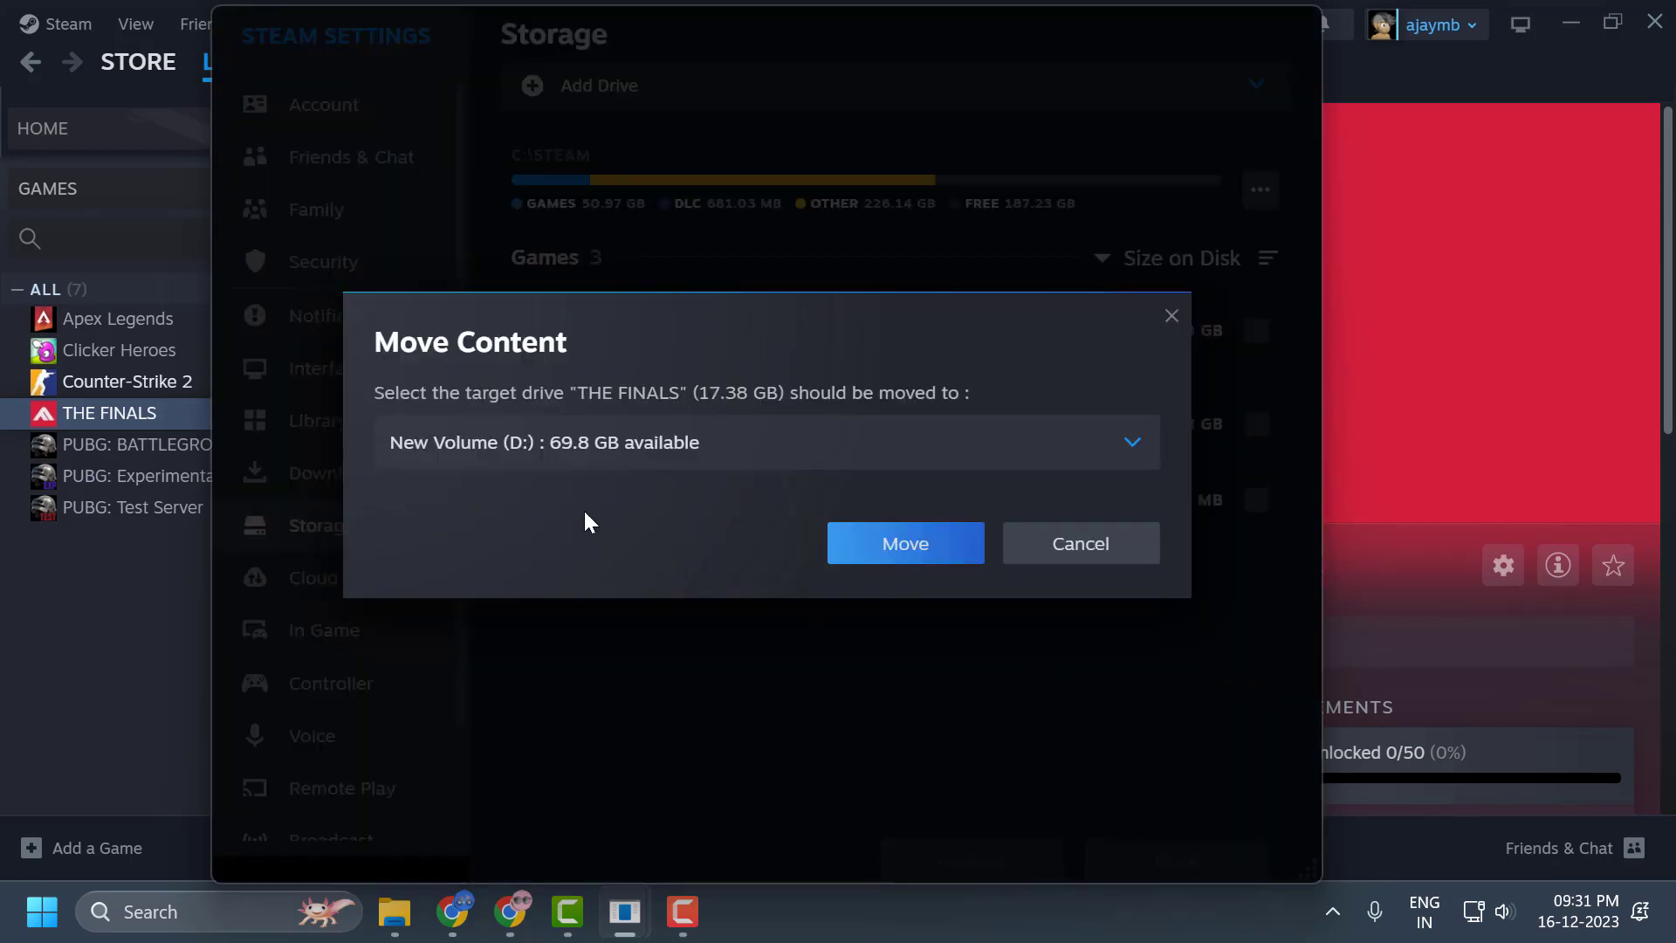
left_click(762, 447)
left_click(768, 489)
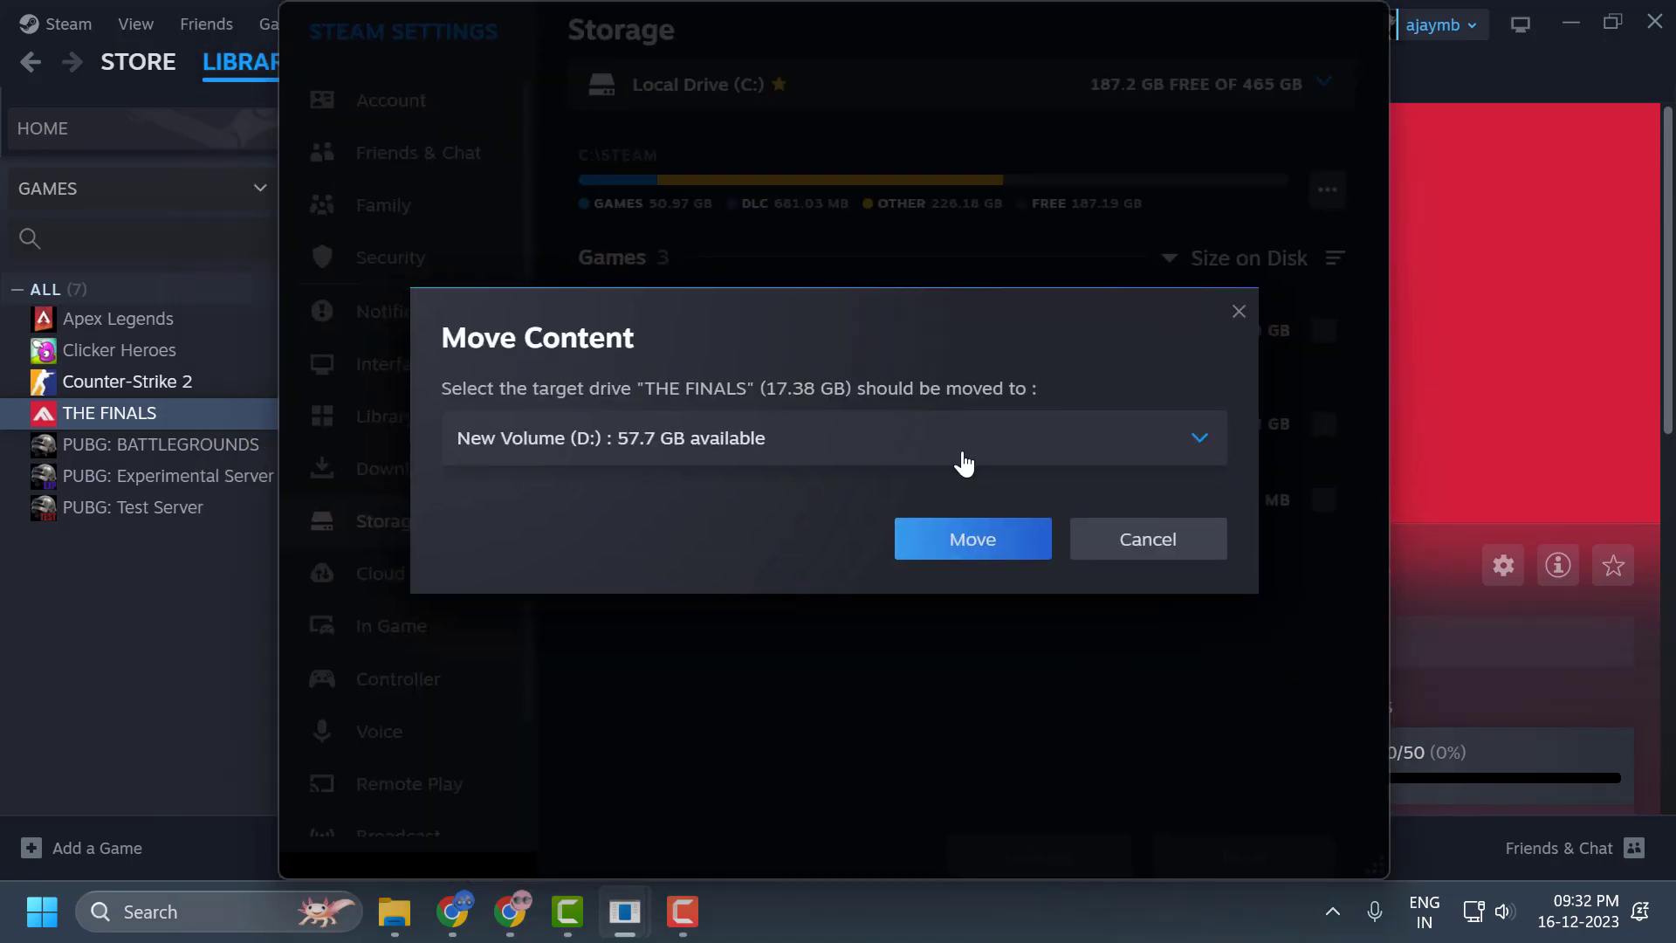